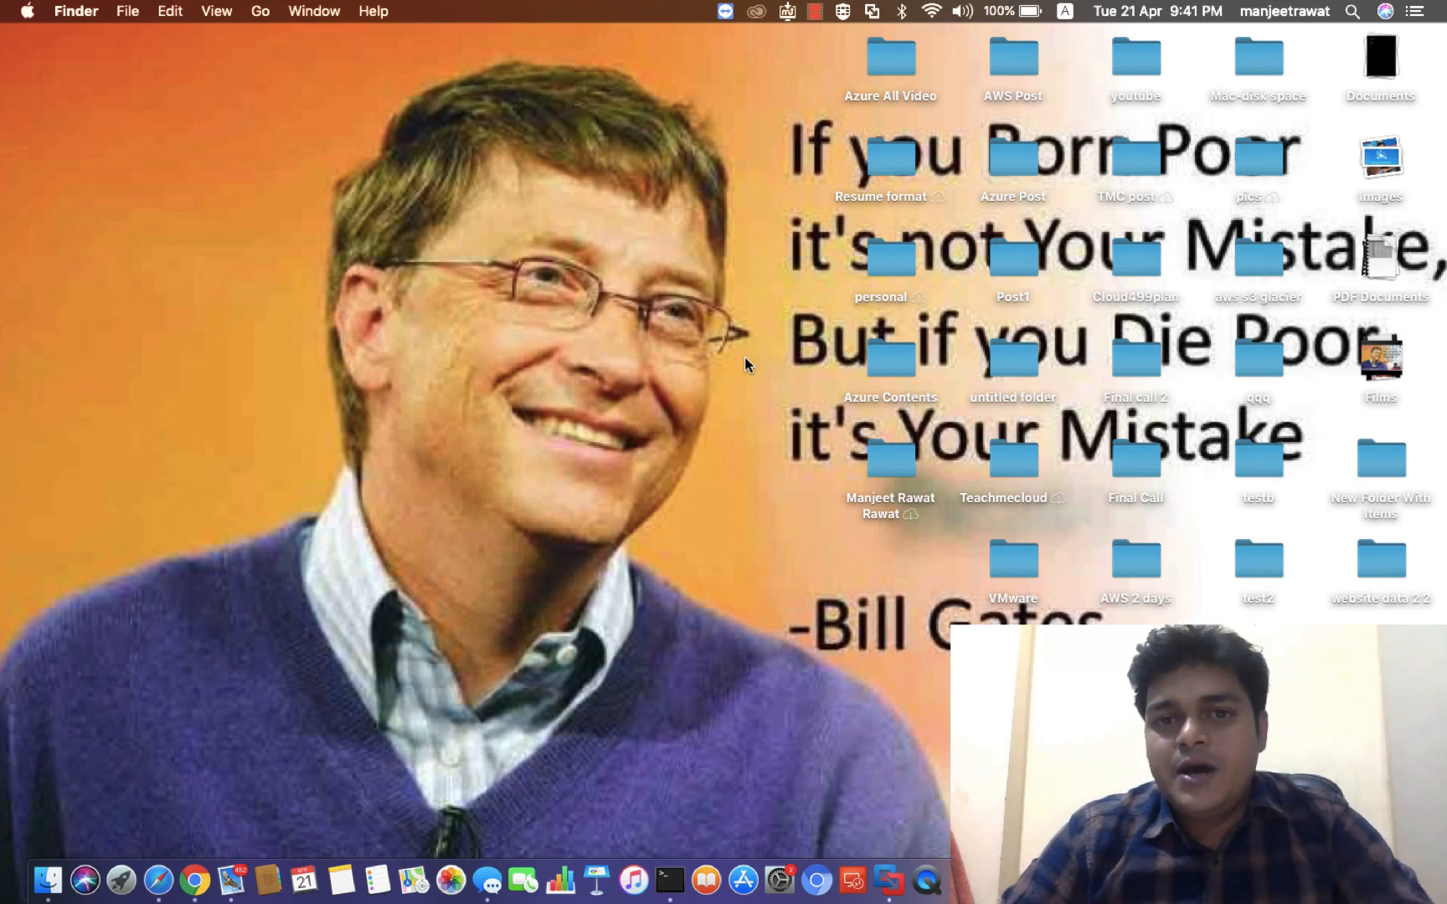
Open Safari full screen at aws.amazon.com and go to the console sign-in page
key(ctrl+Right)
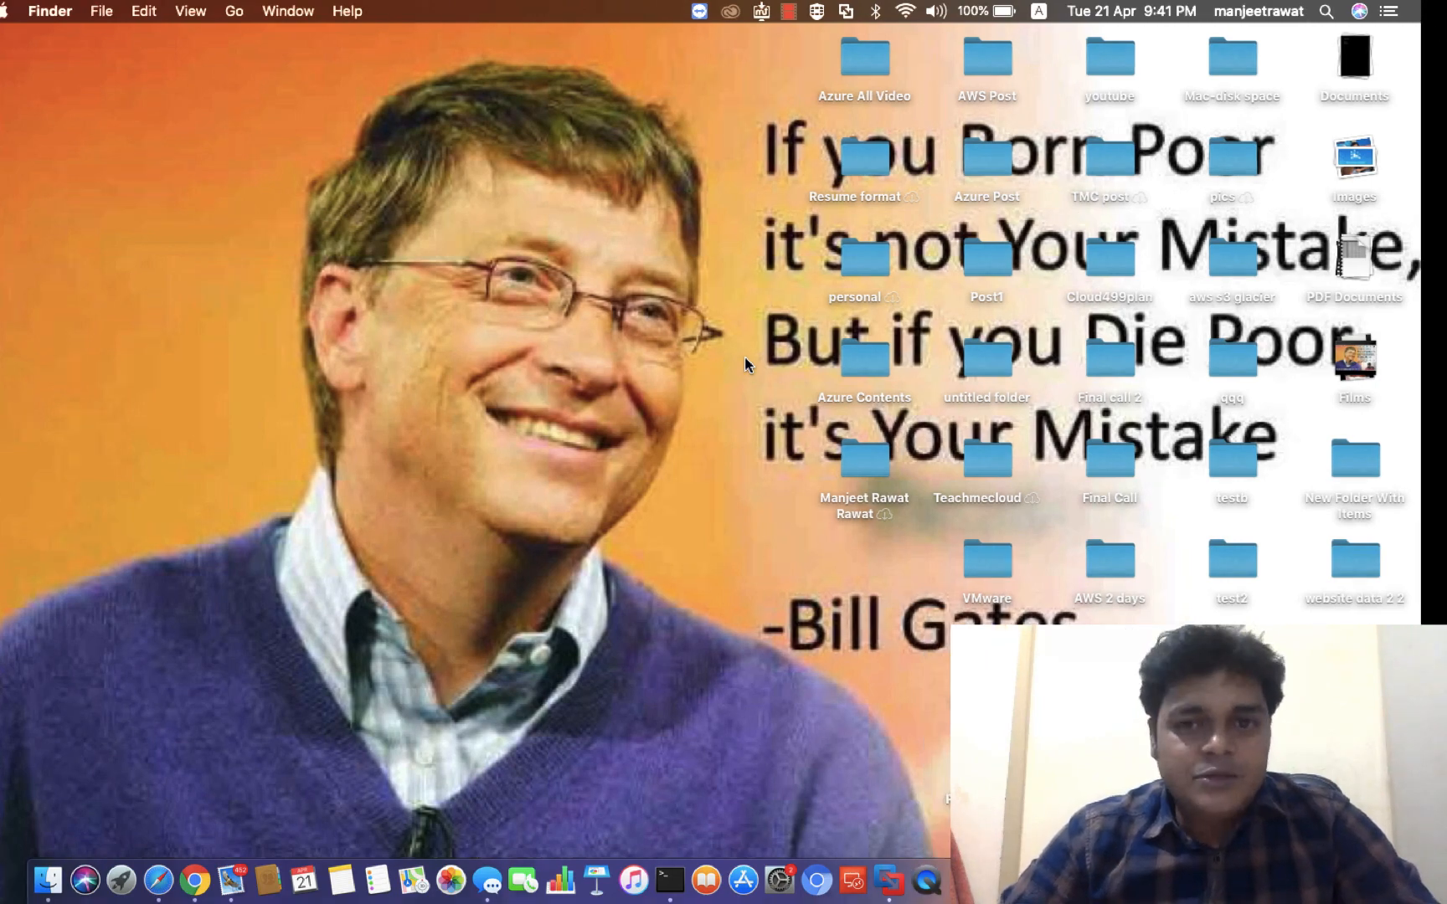
key(ctrl+Left)
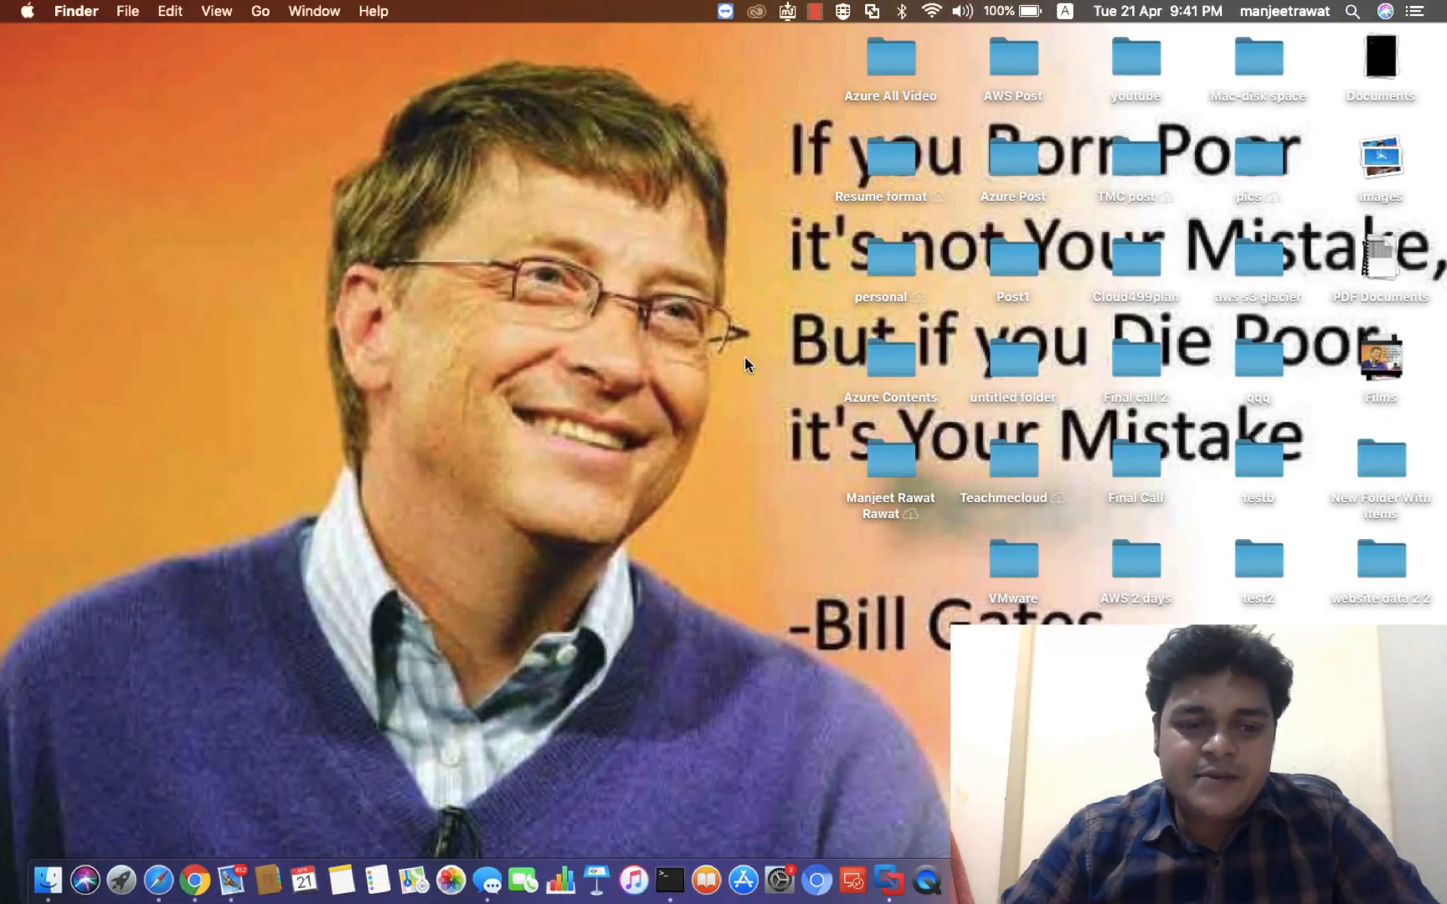
click(158, 880)
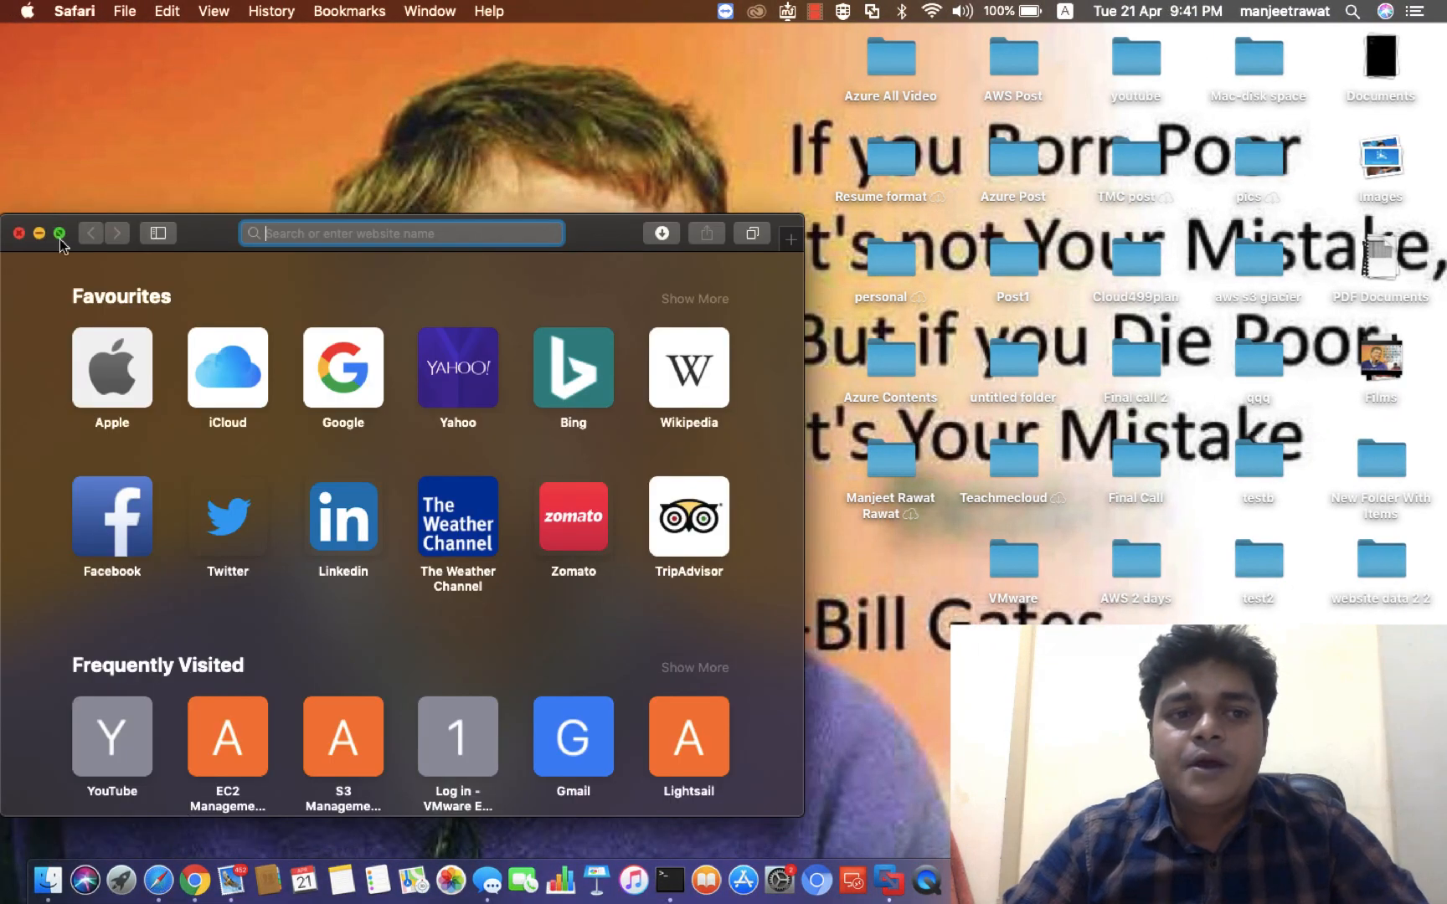
click(60, 237)
text(a)
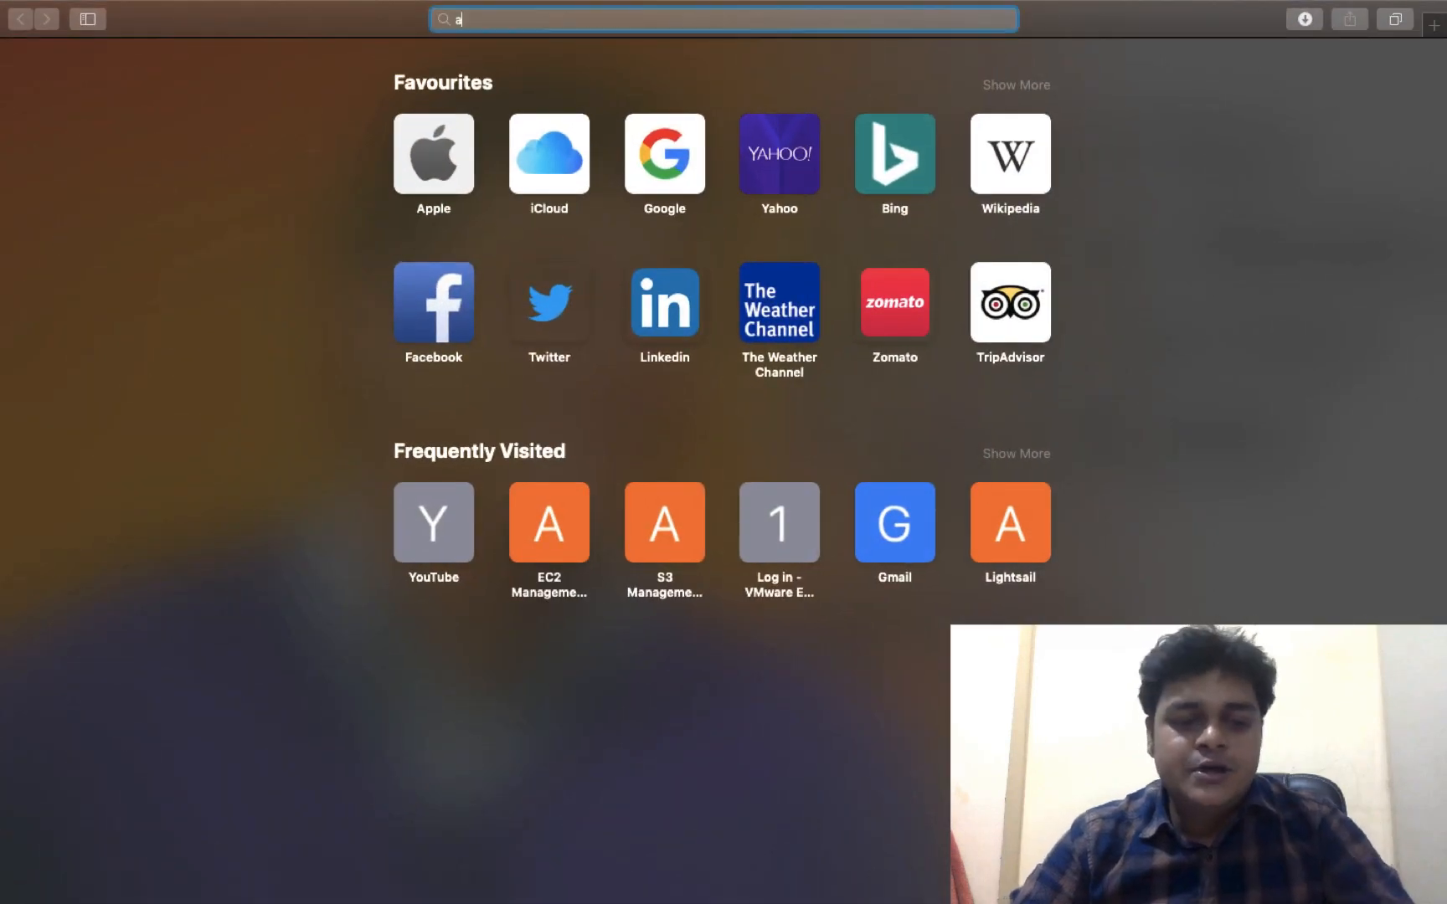
text(ws.a)
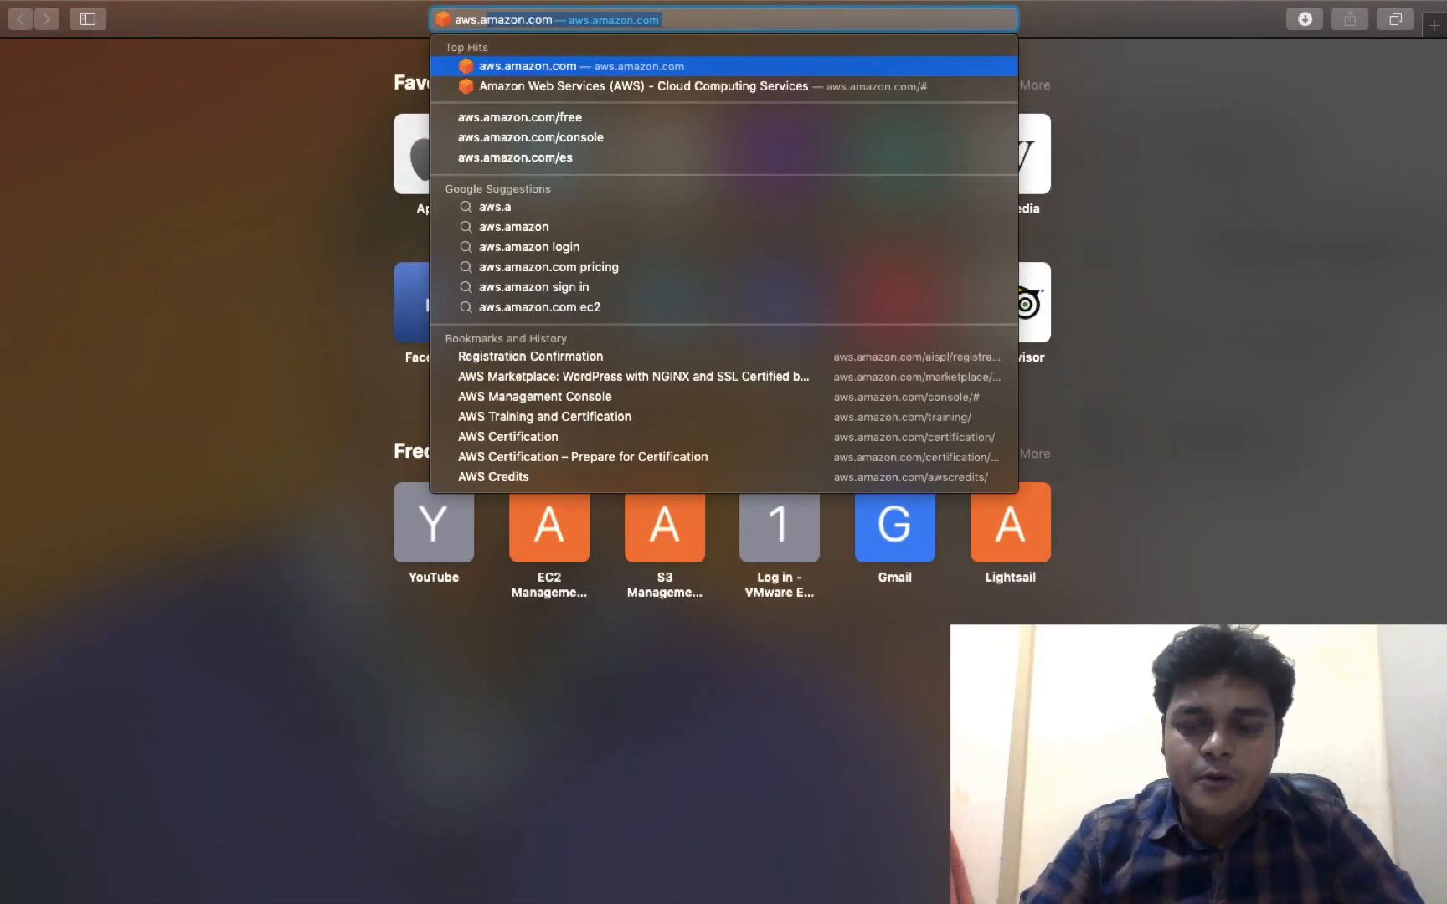
key(Return)
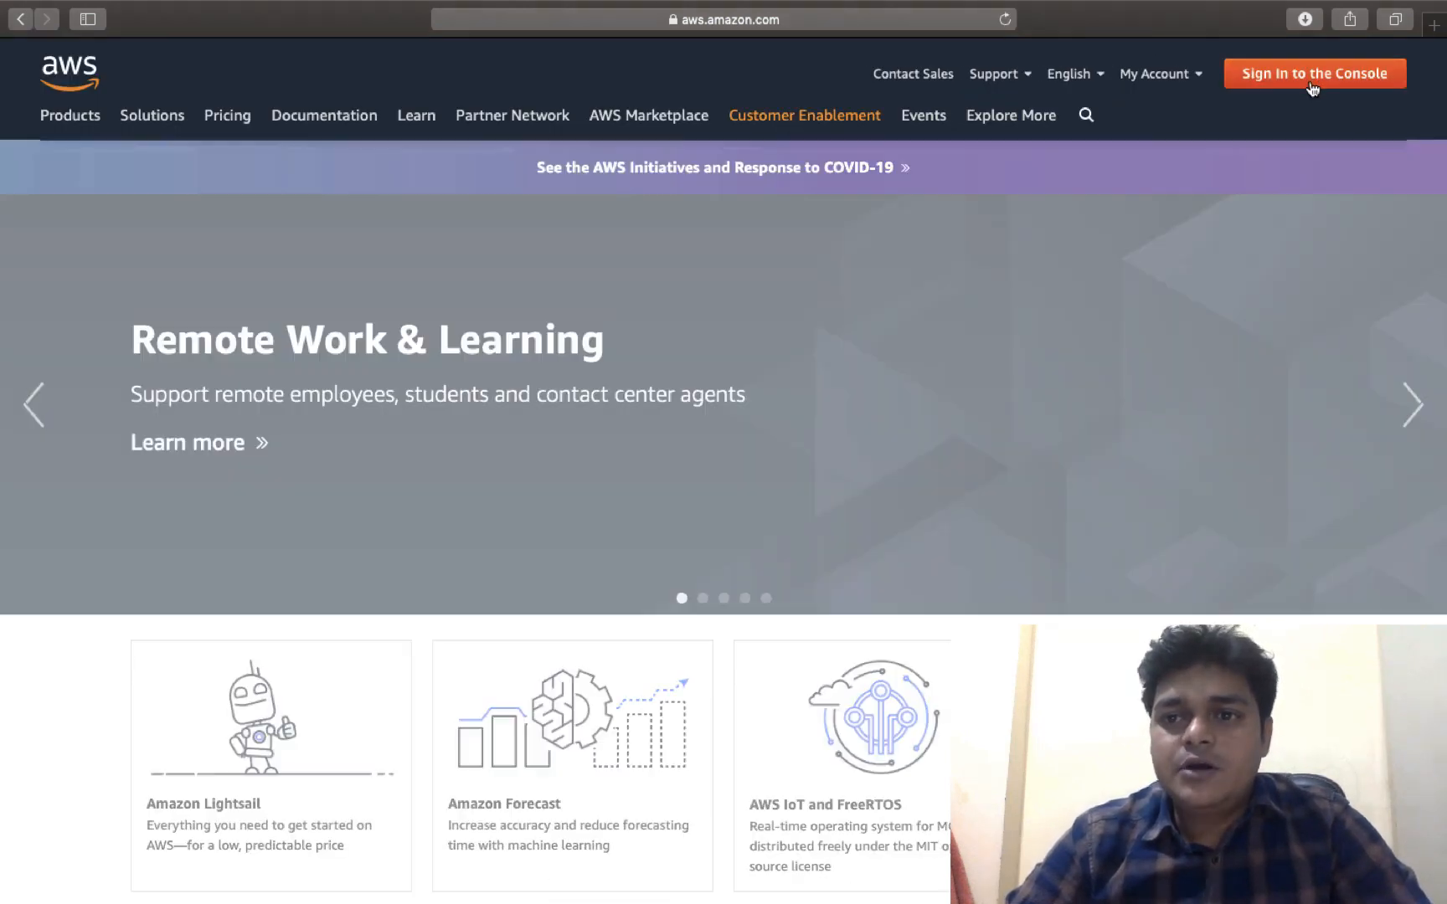
click(1312, 89)
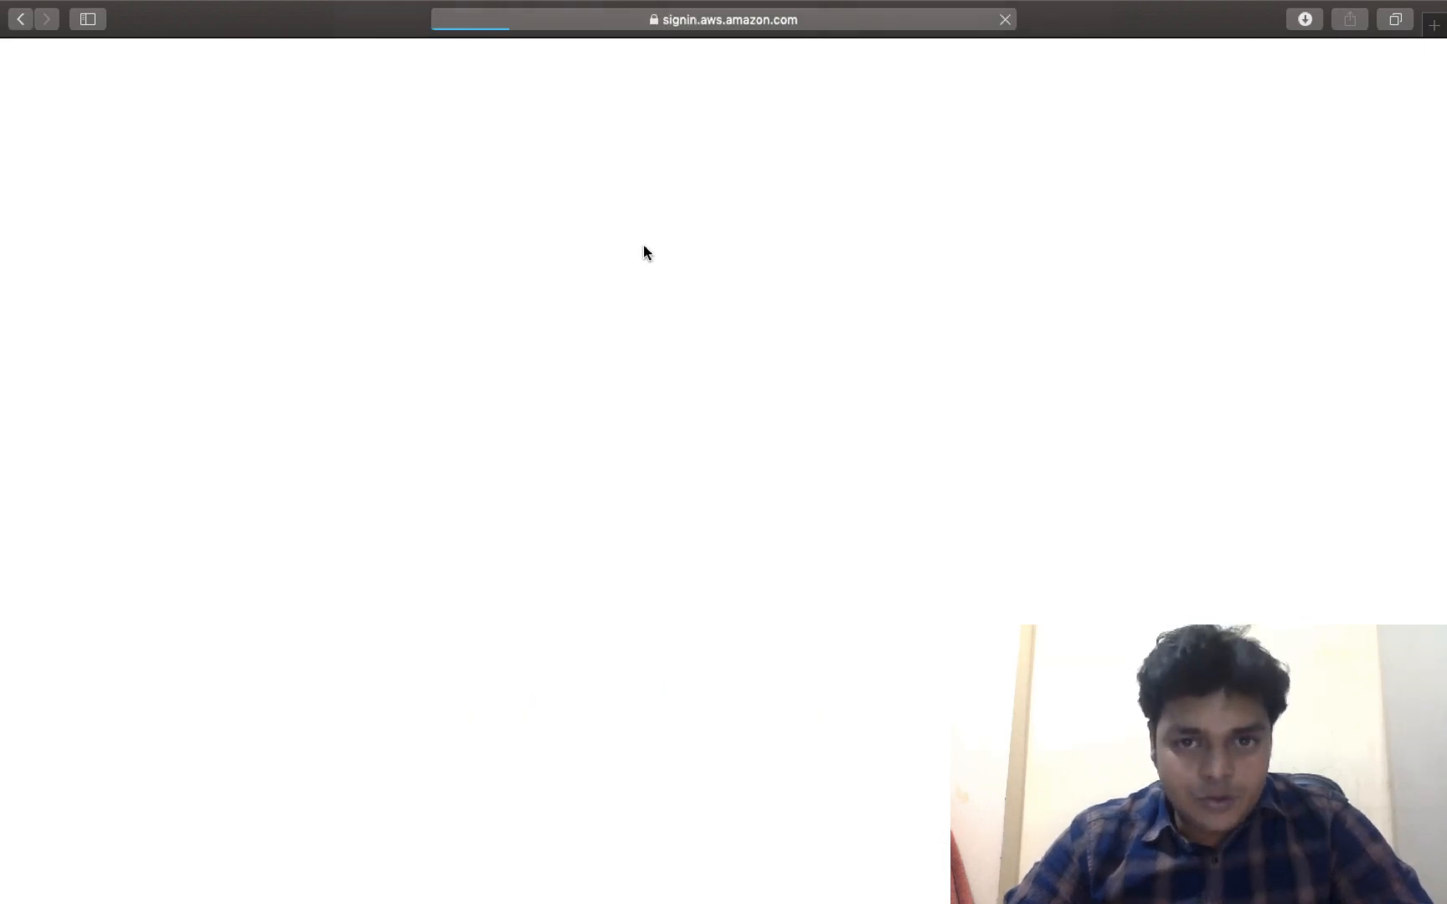
Sign in as the root user with the saved account e-mail and its password
click(394, 448)
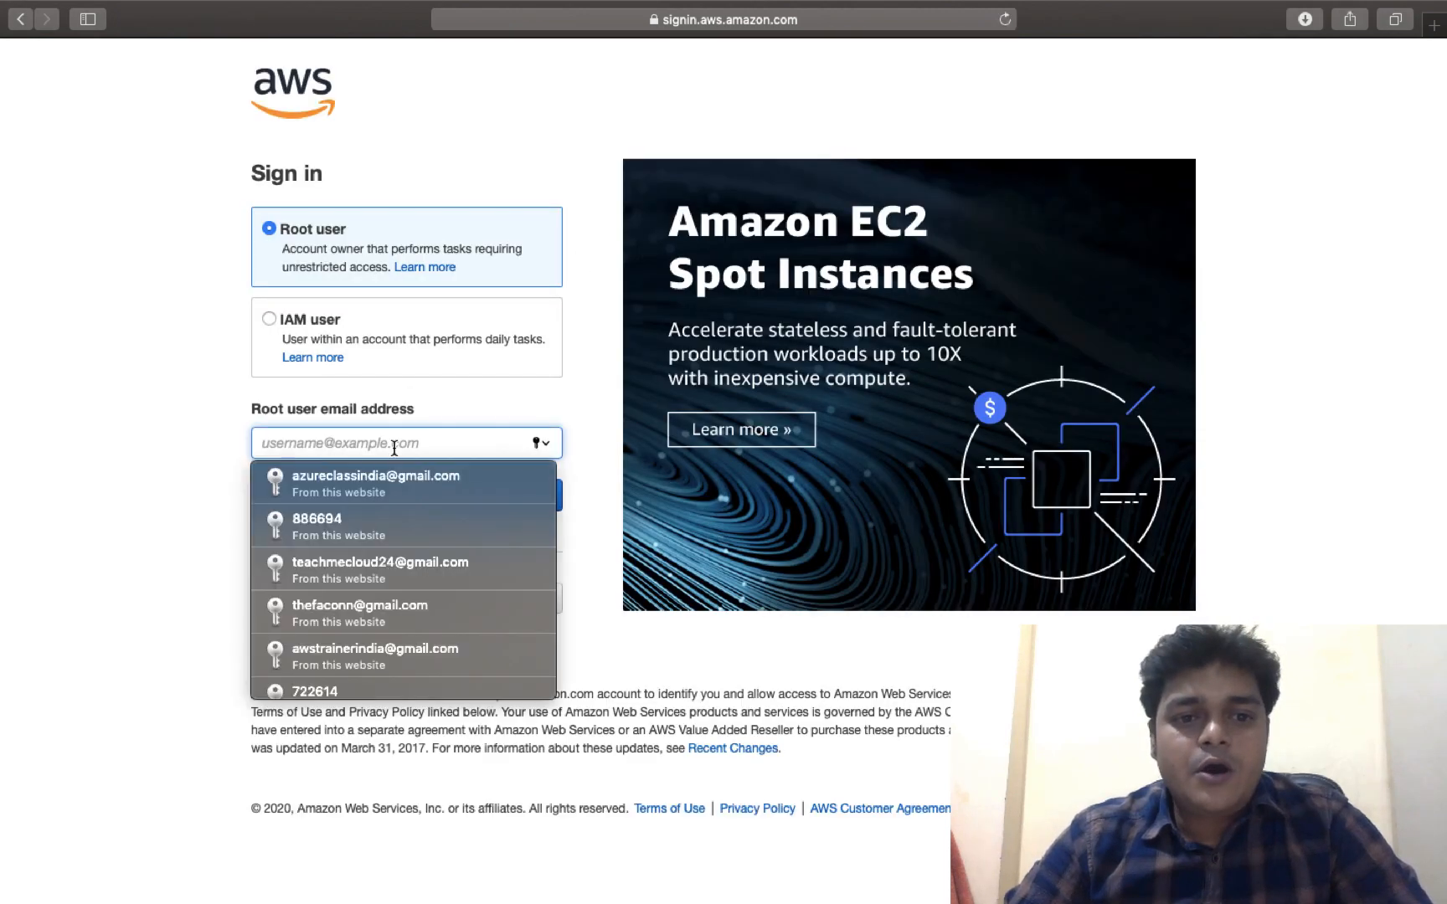
click(394, 482)
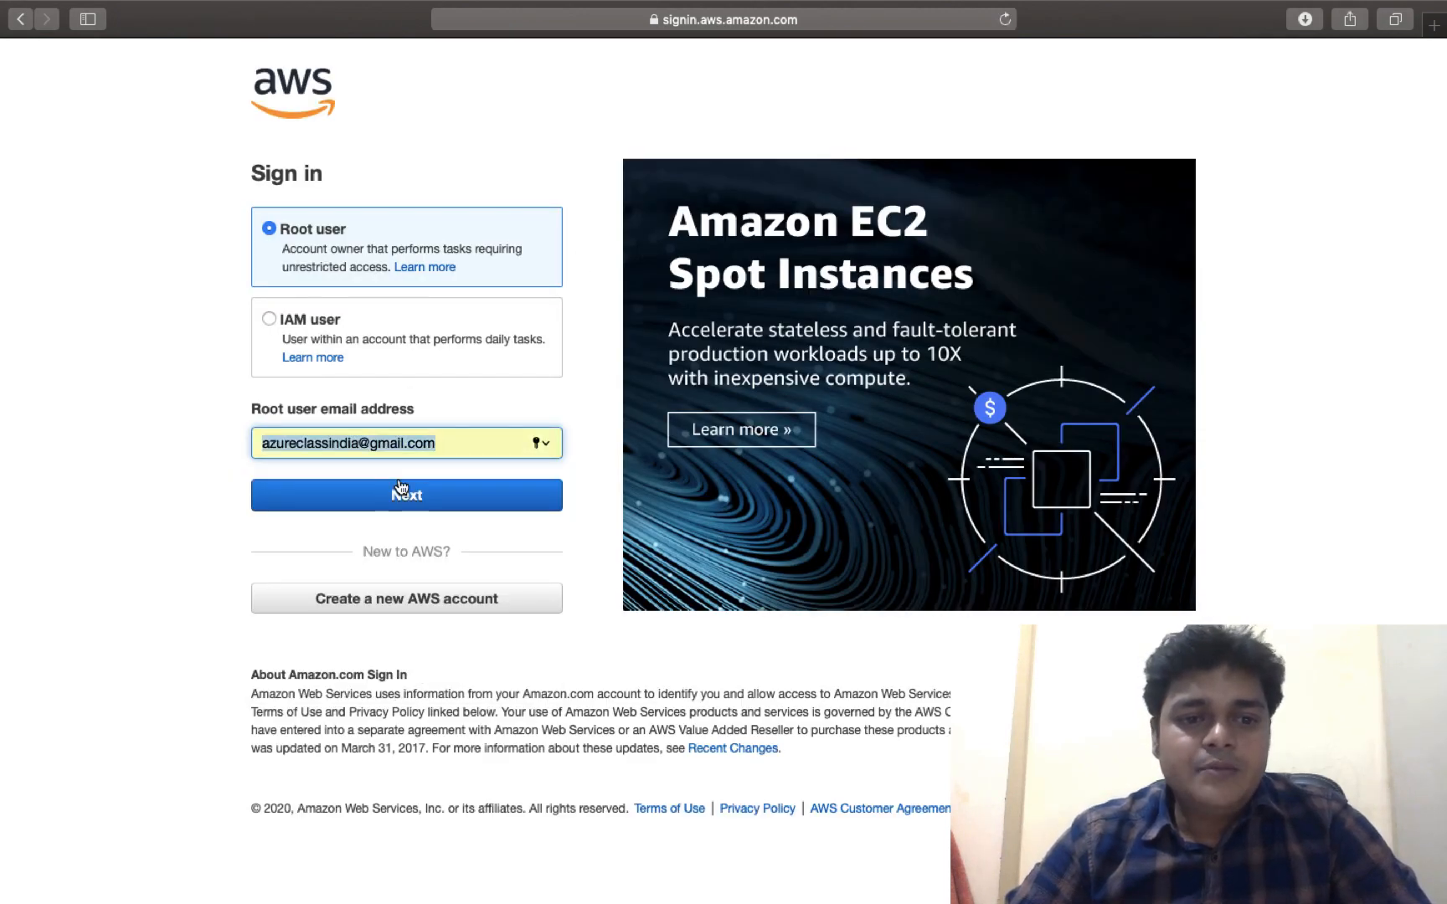
click(400, 492)
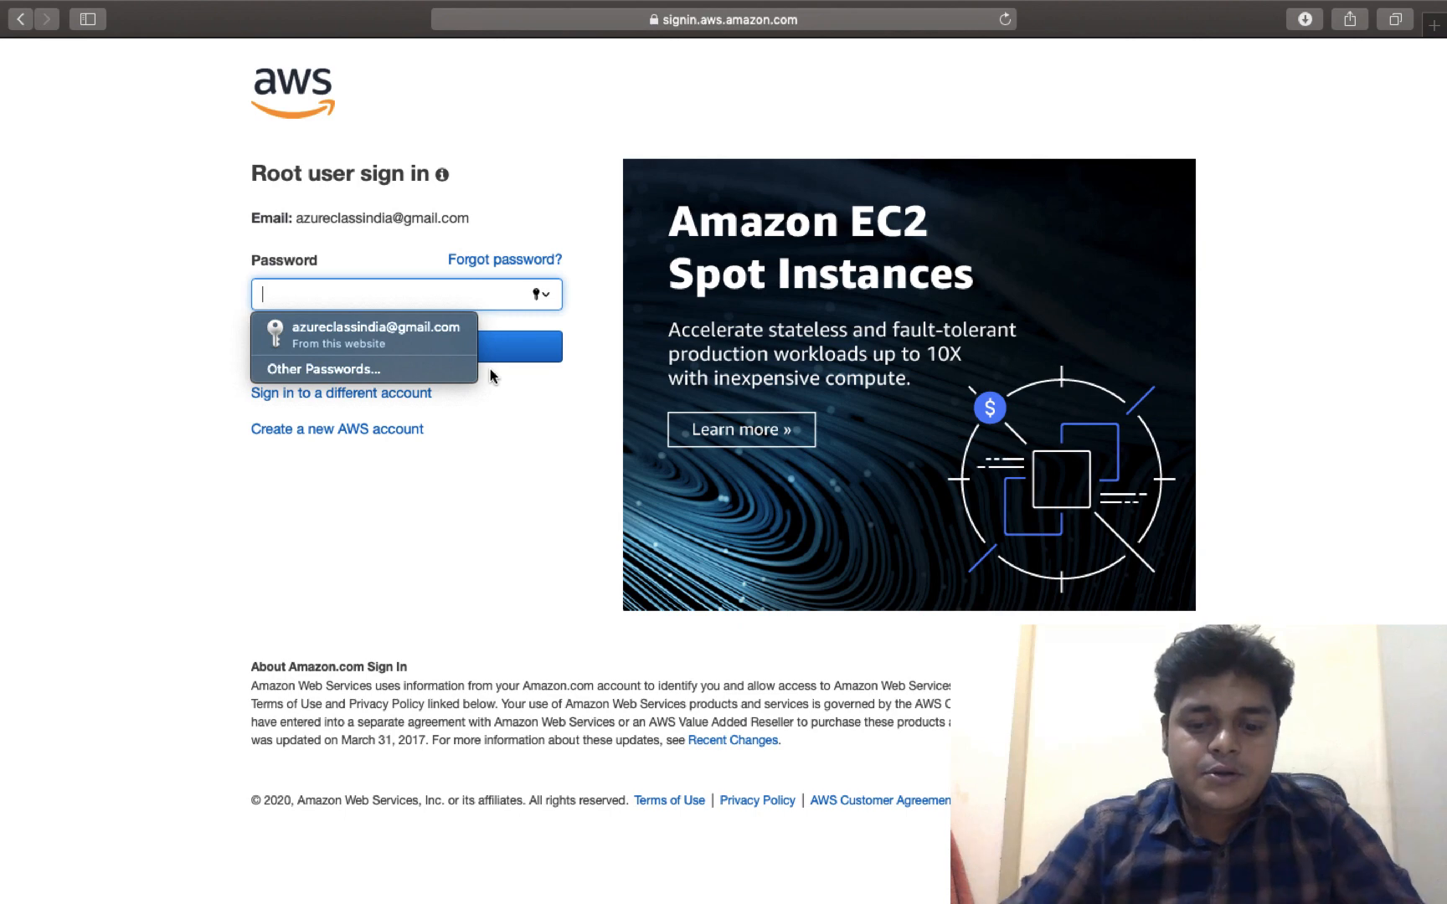
text(••••••••••)
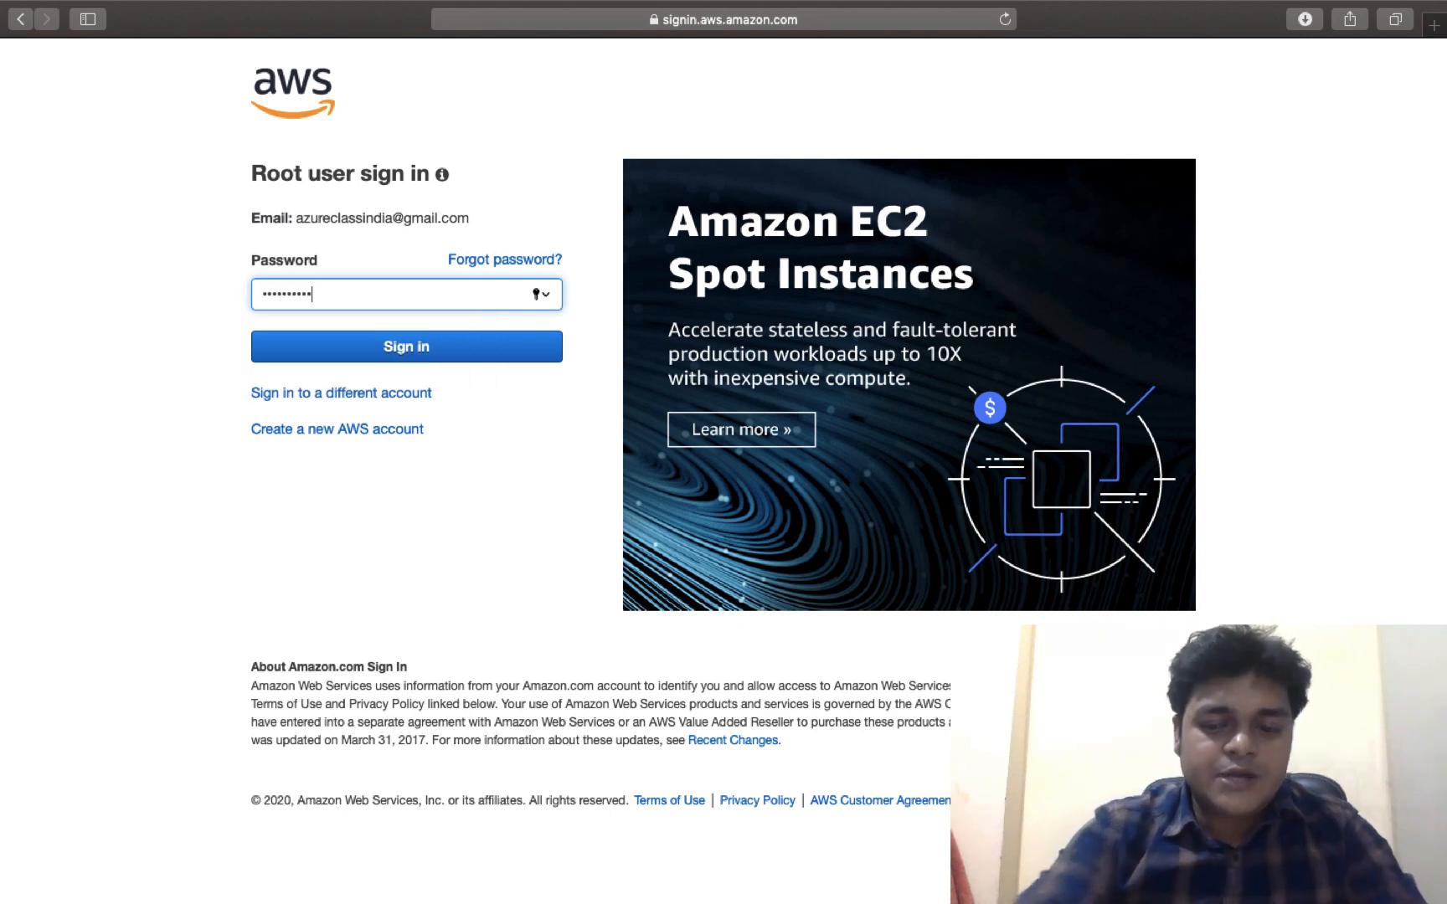
key(Return)
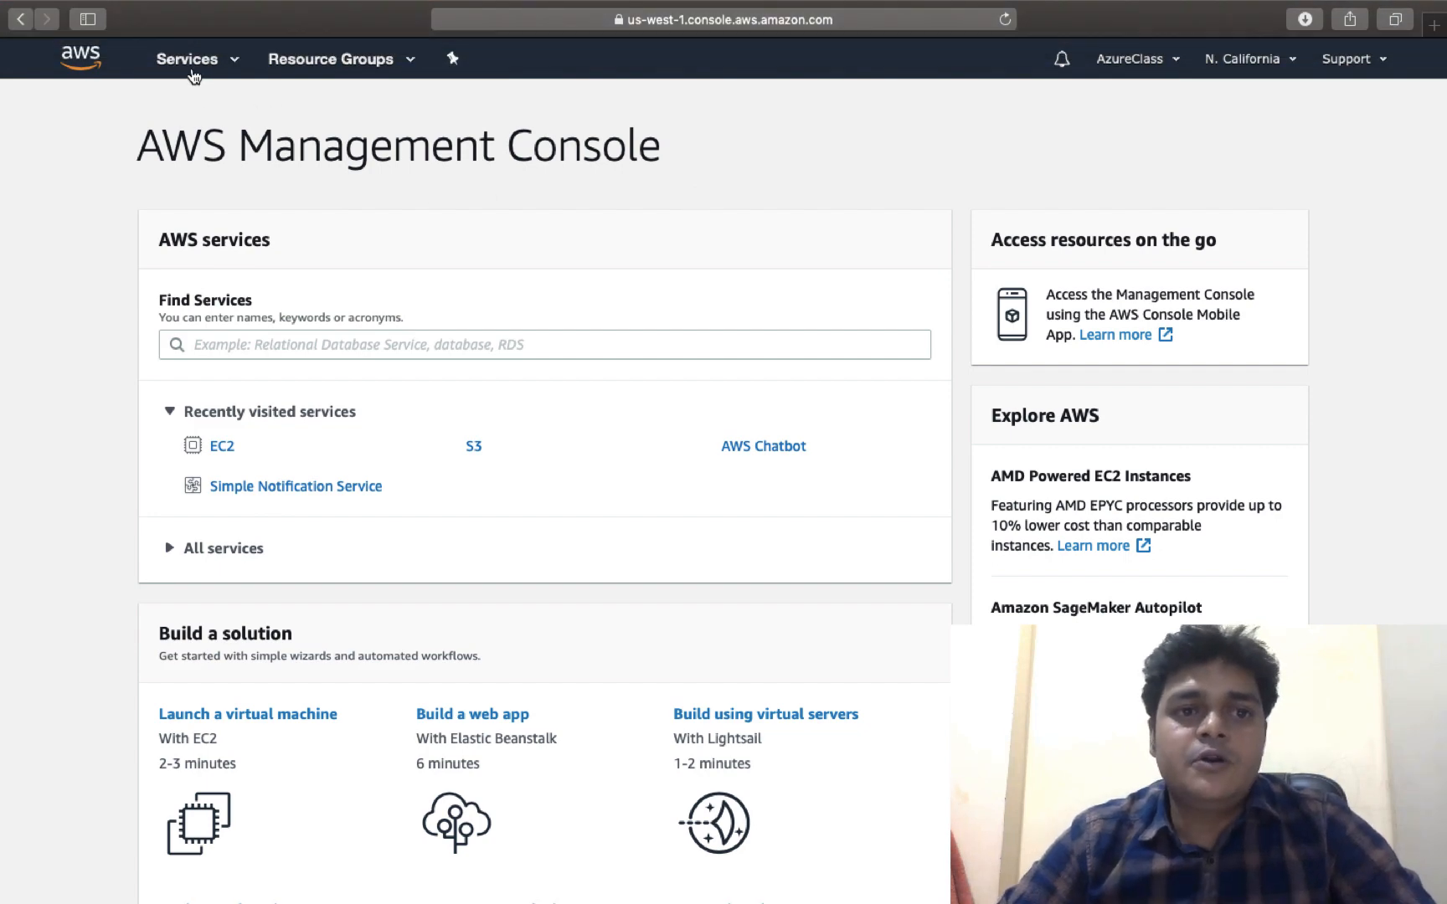
Open EC2 from the Compute section of the Services list
click(192, 72)
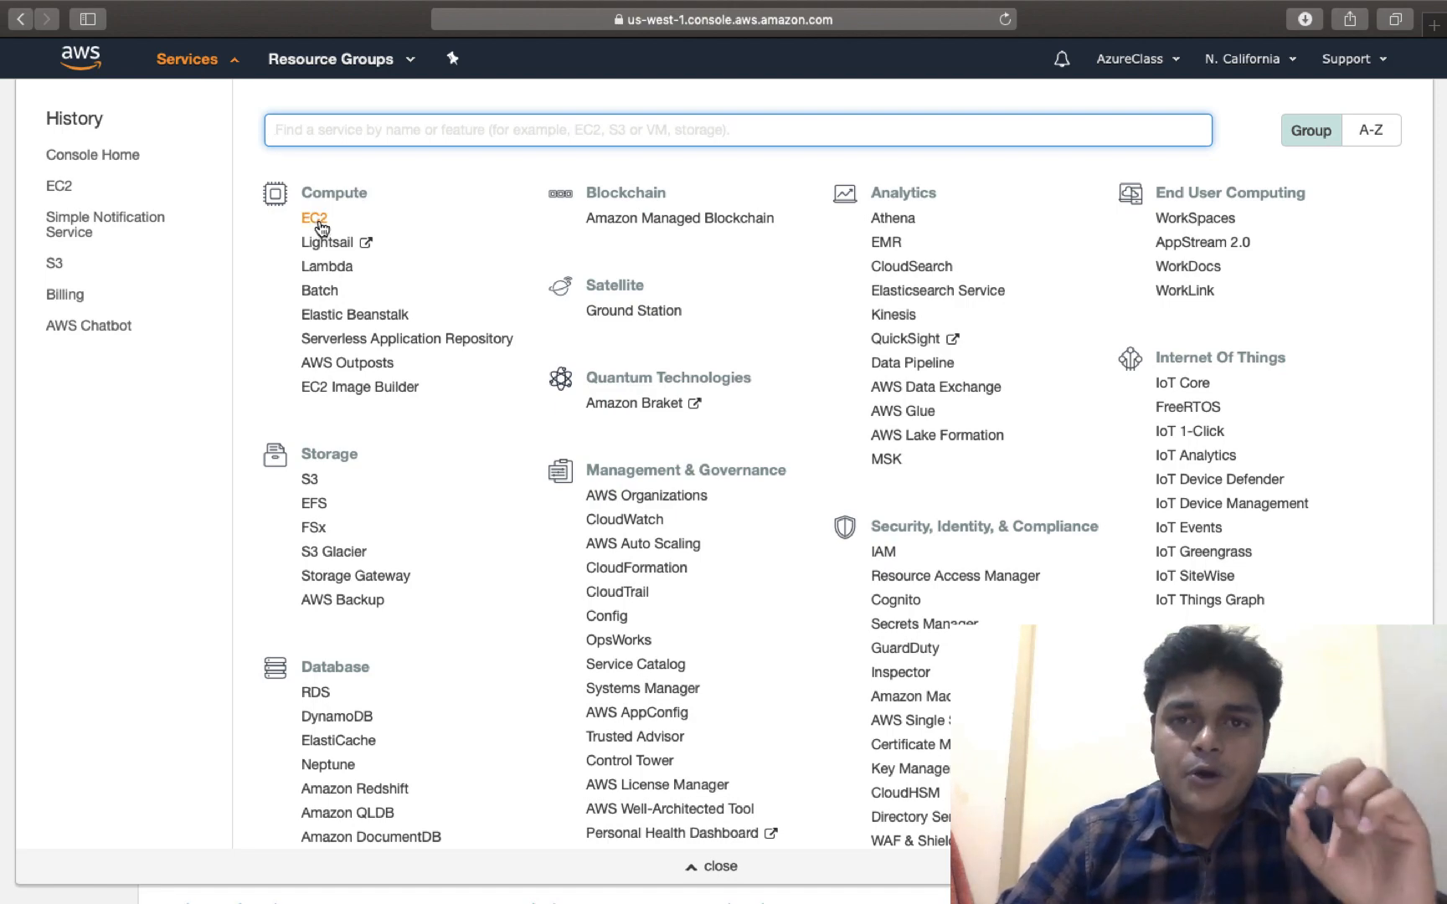
scroll(322, 229, up, 5)
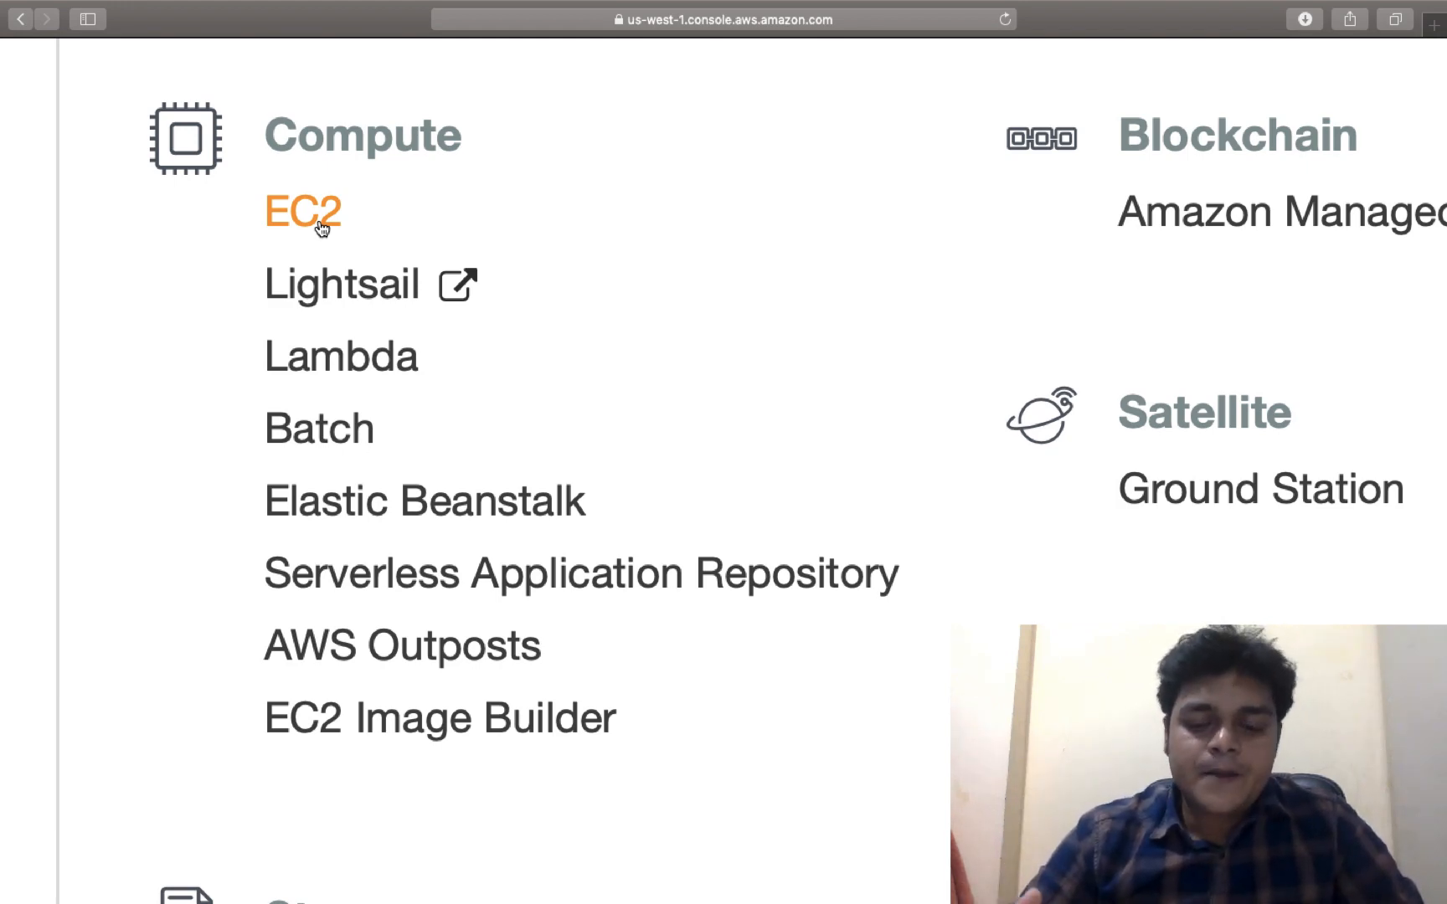
scroll(321, 229, down, 1)
scroll(322, 229, down, 3)
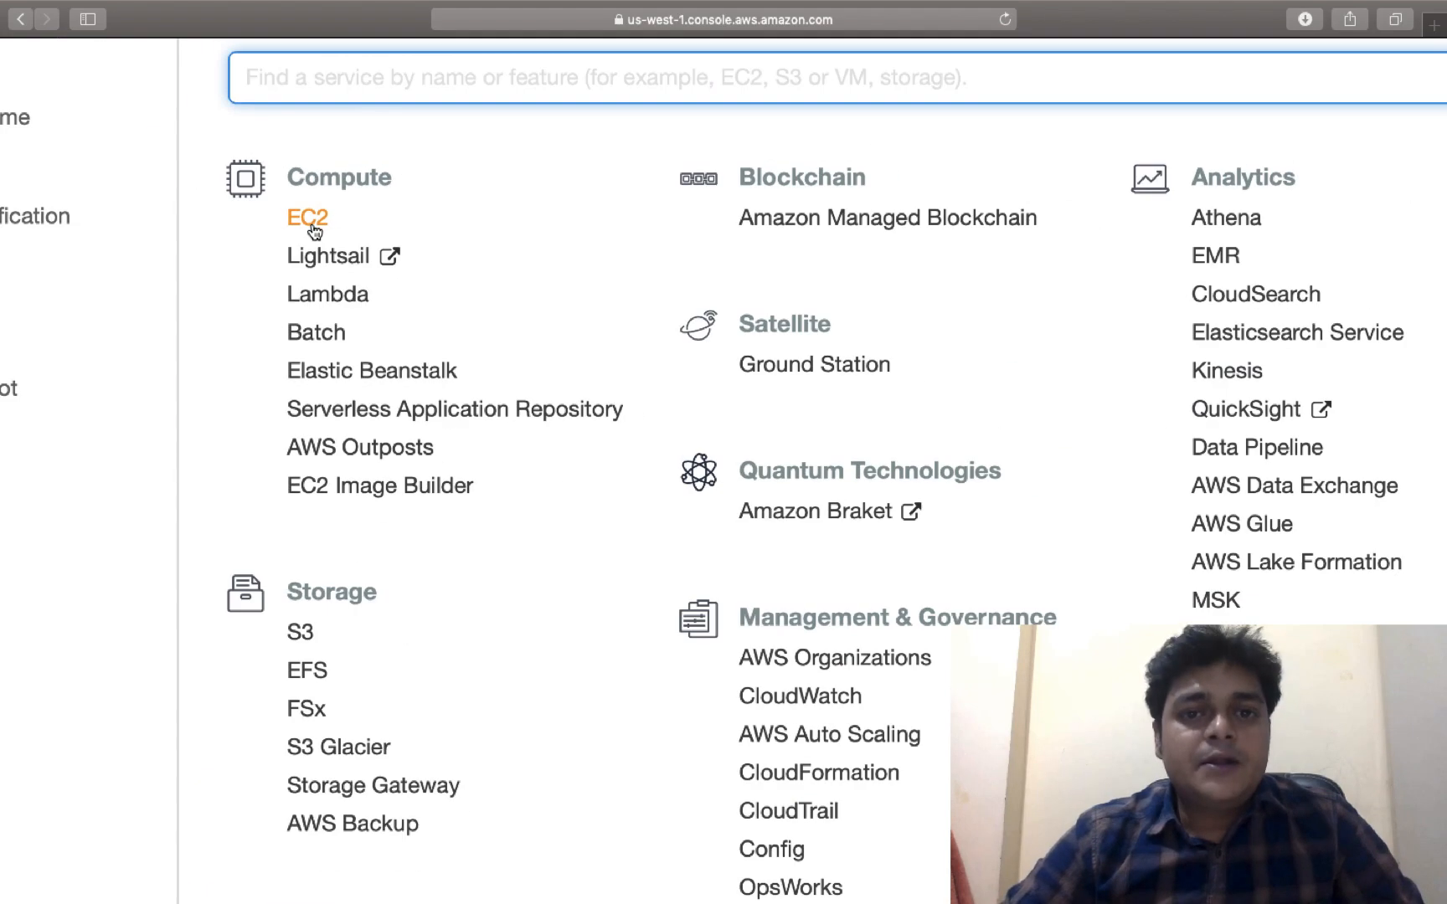
scroll(314, 230, down, 2)
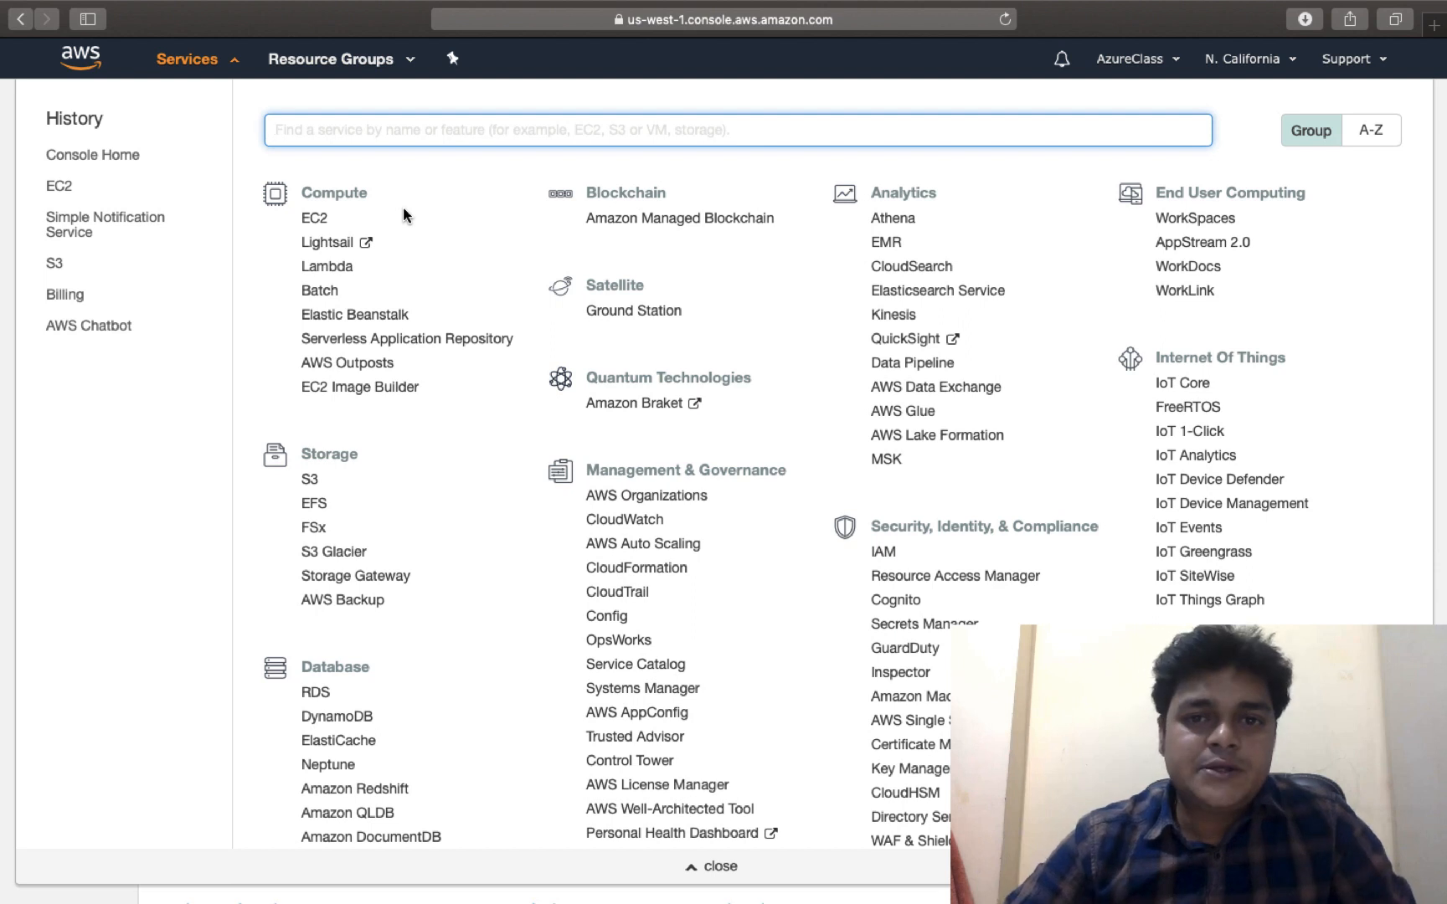
click(326, 218)
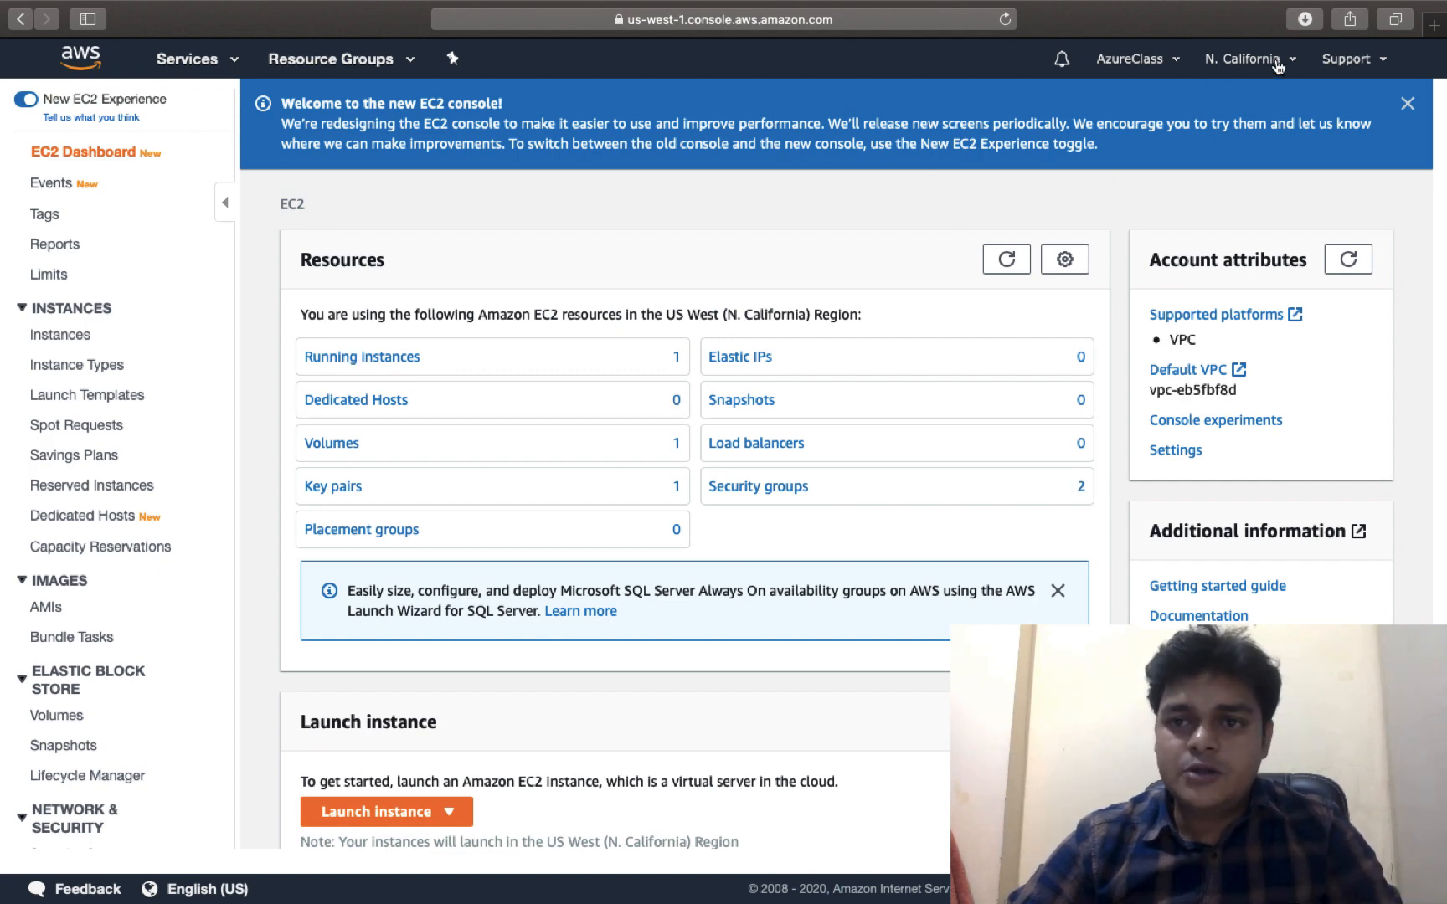
Review the running t2.micro Windows-Server instance, then start launching a new instance
click(370, 359)
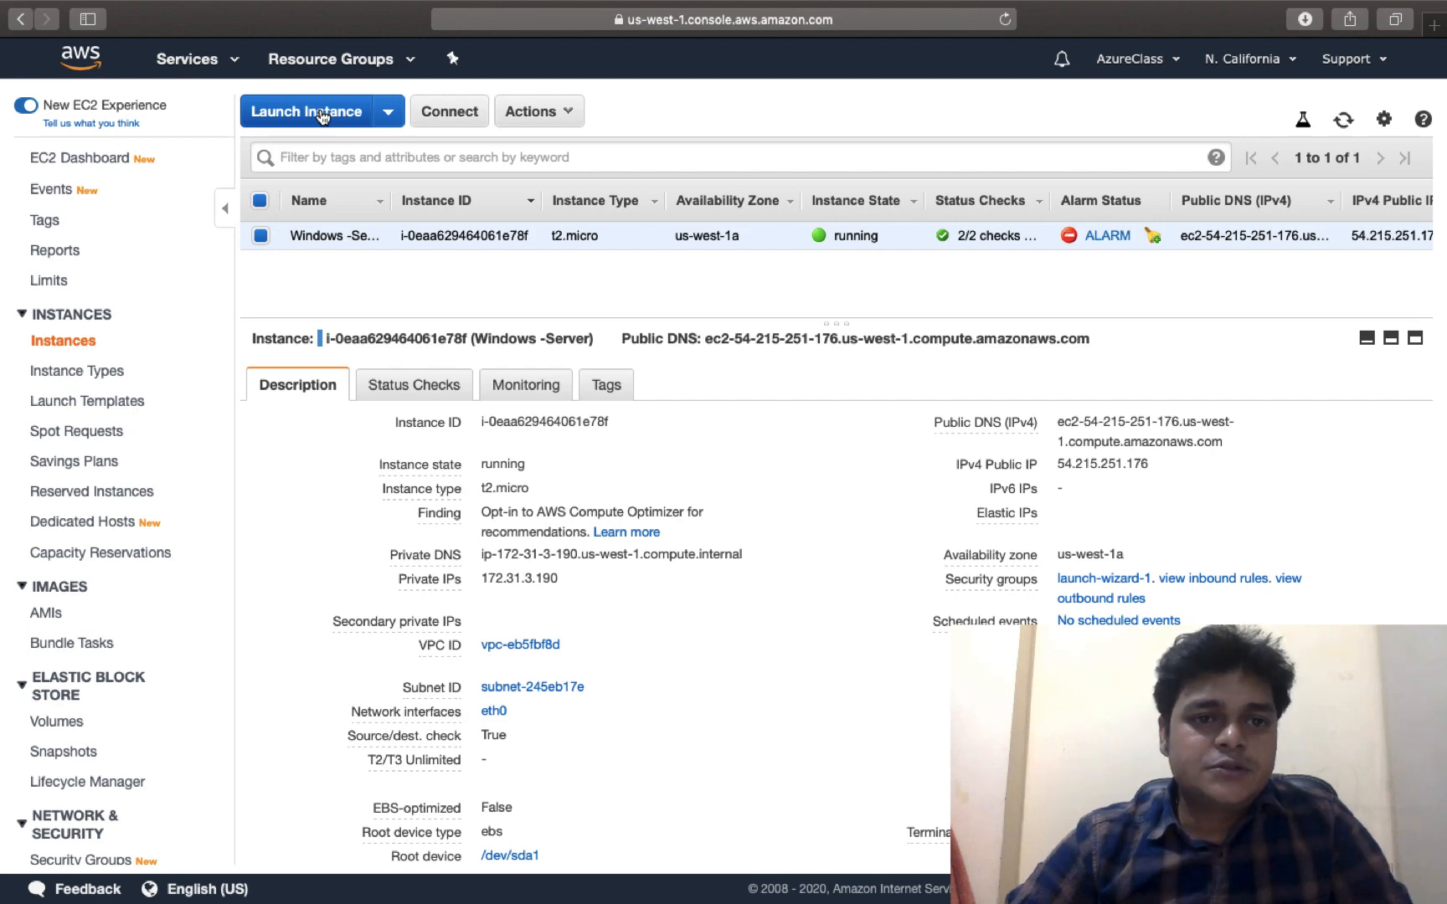
click(321, 115)
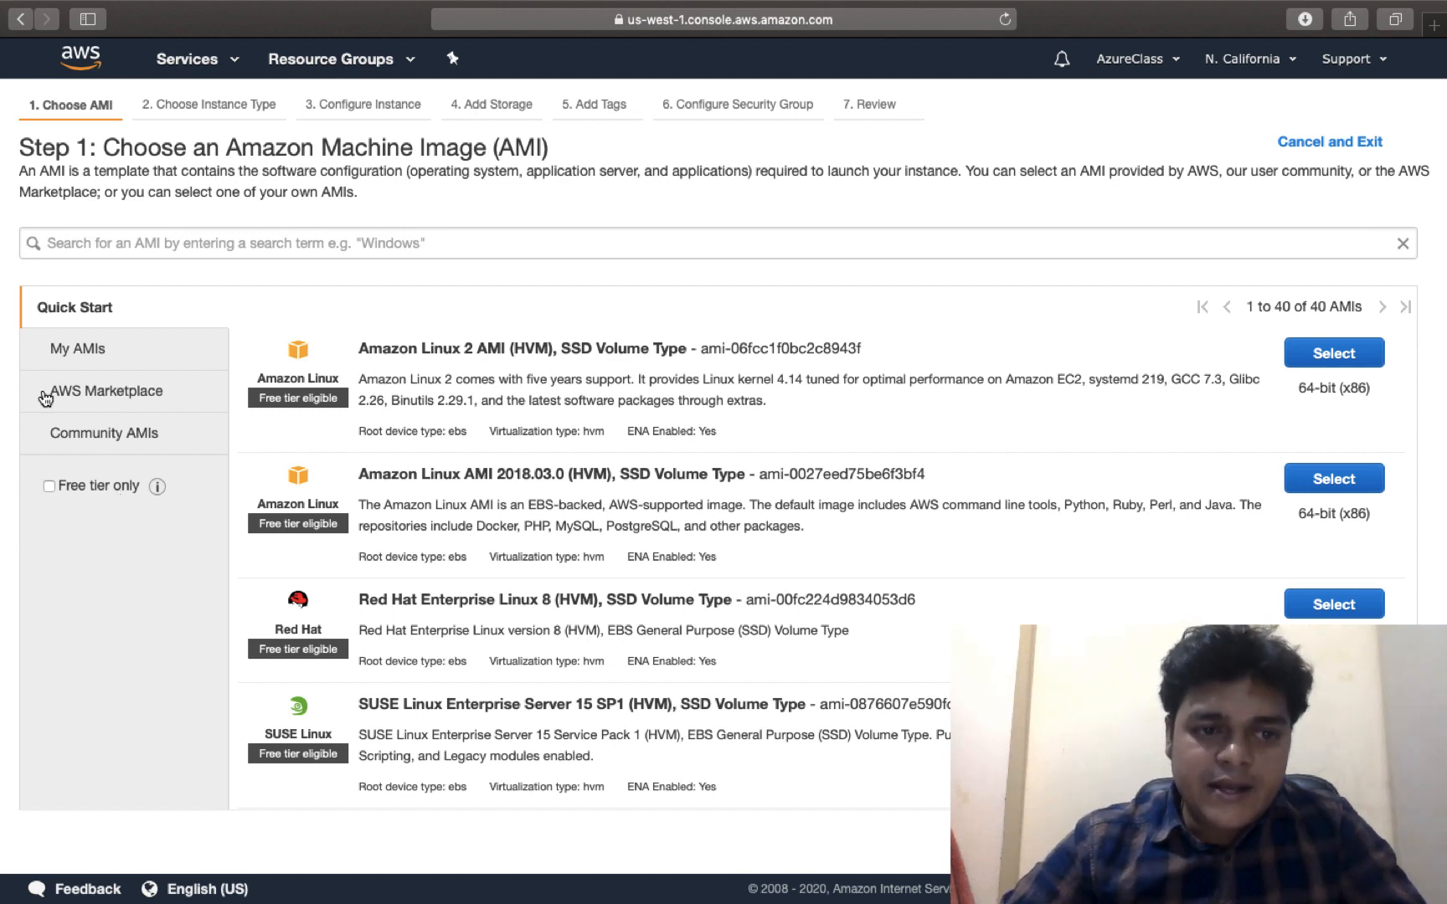
Search AWS Marketplace machine images for wordpress, returning 147 products
click(117, 388)
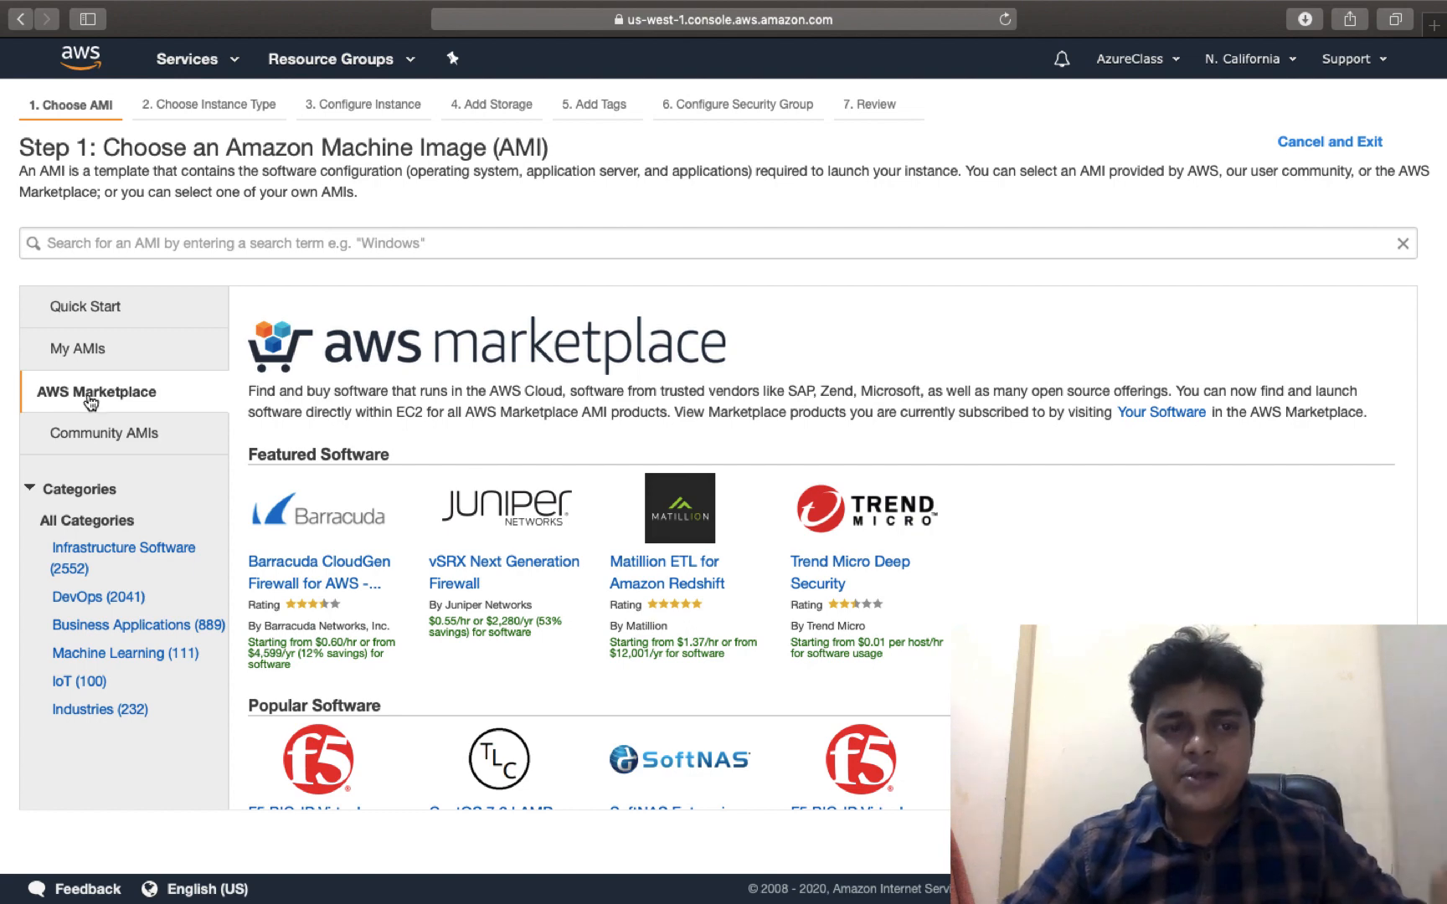
click(237, 251)
text(w)
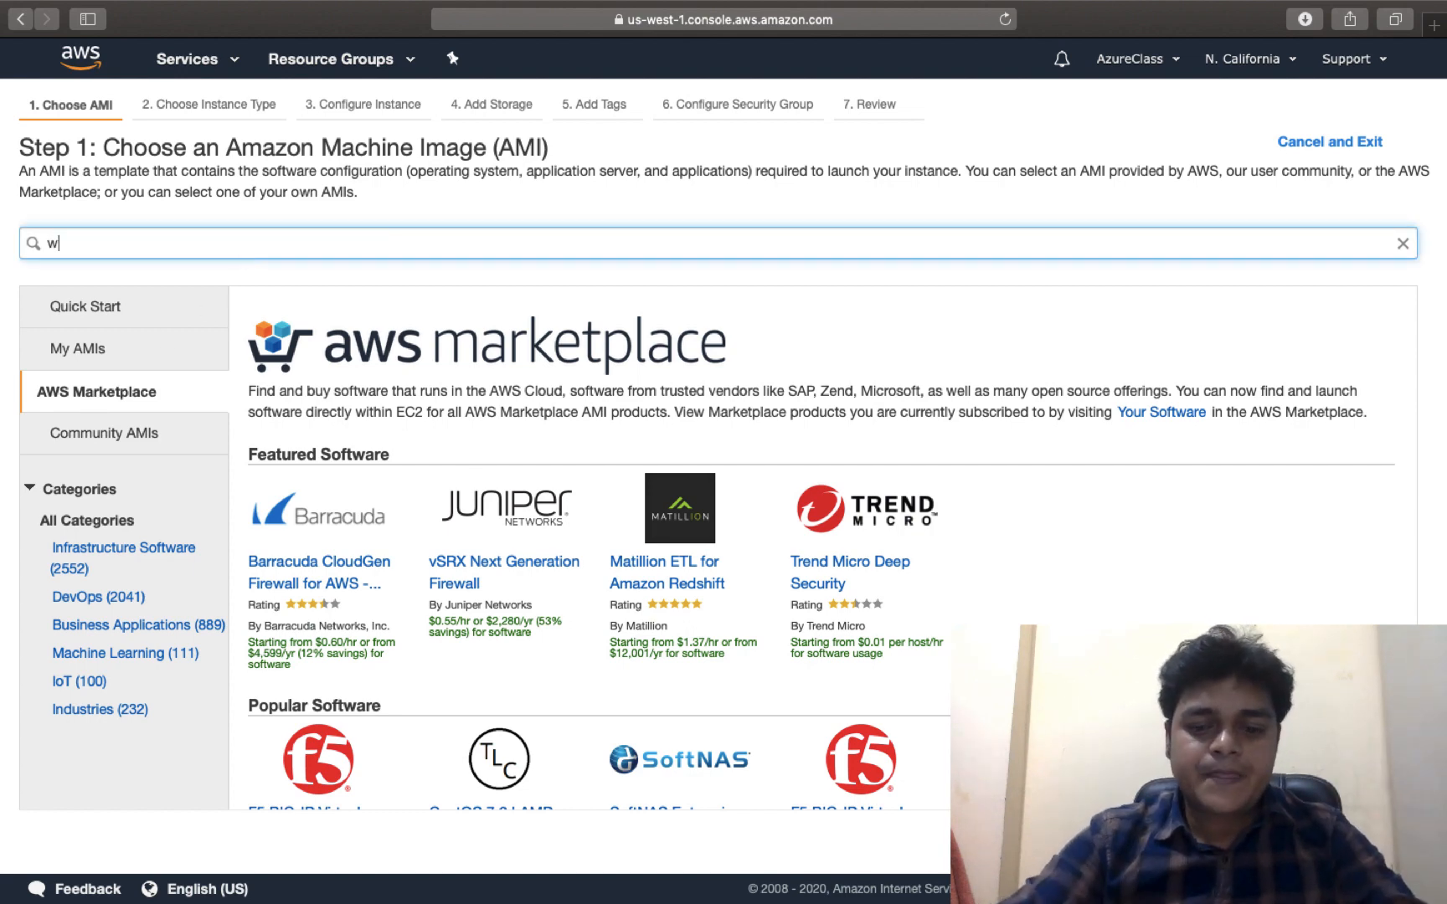
text(ork)
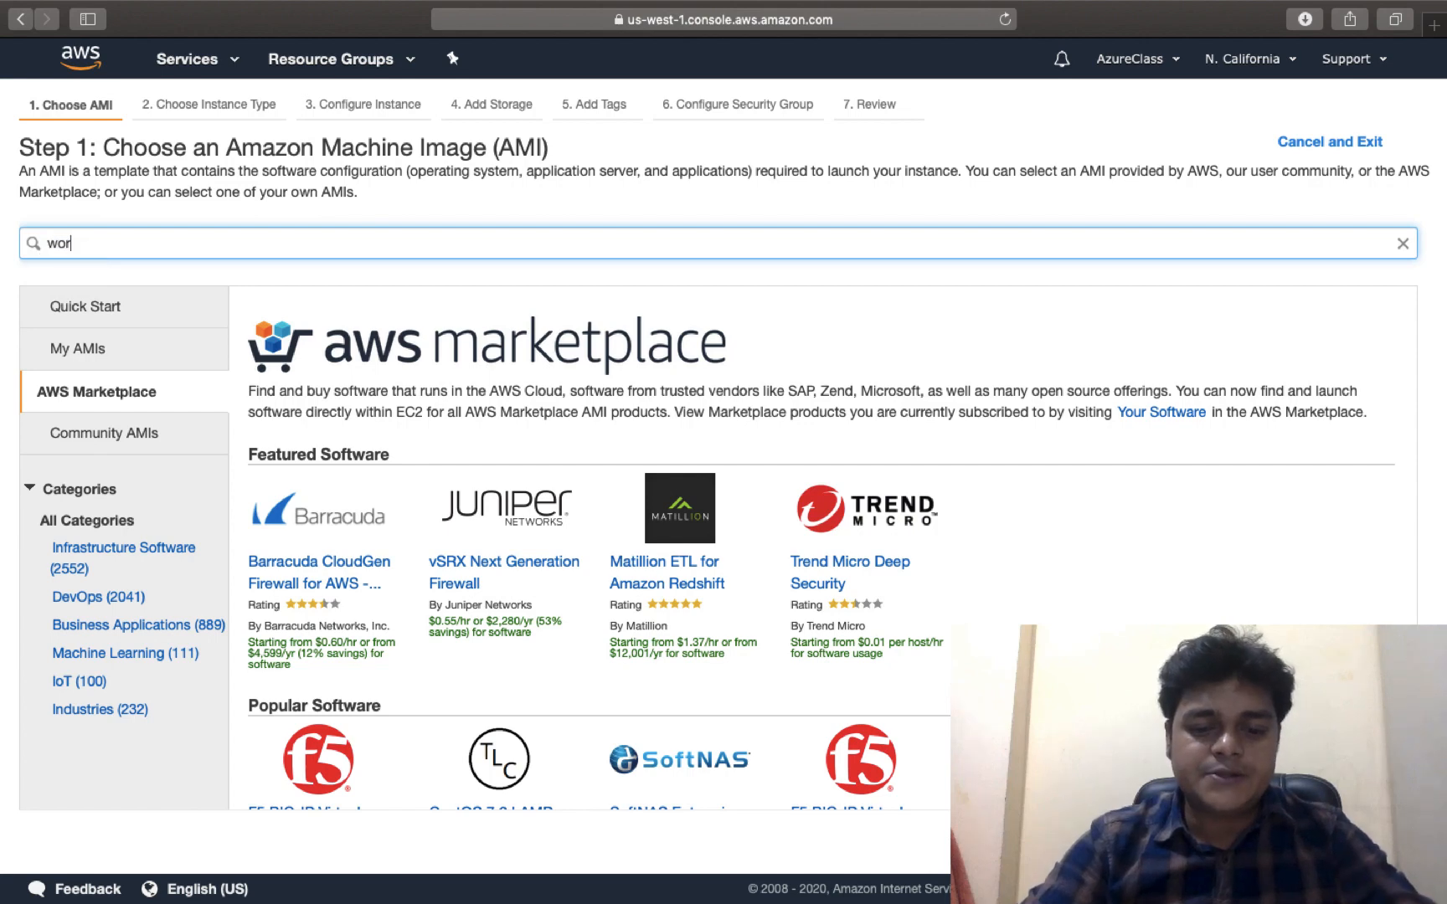
text(press)
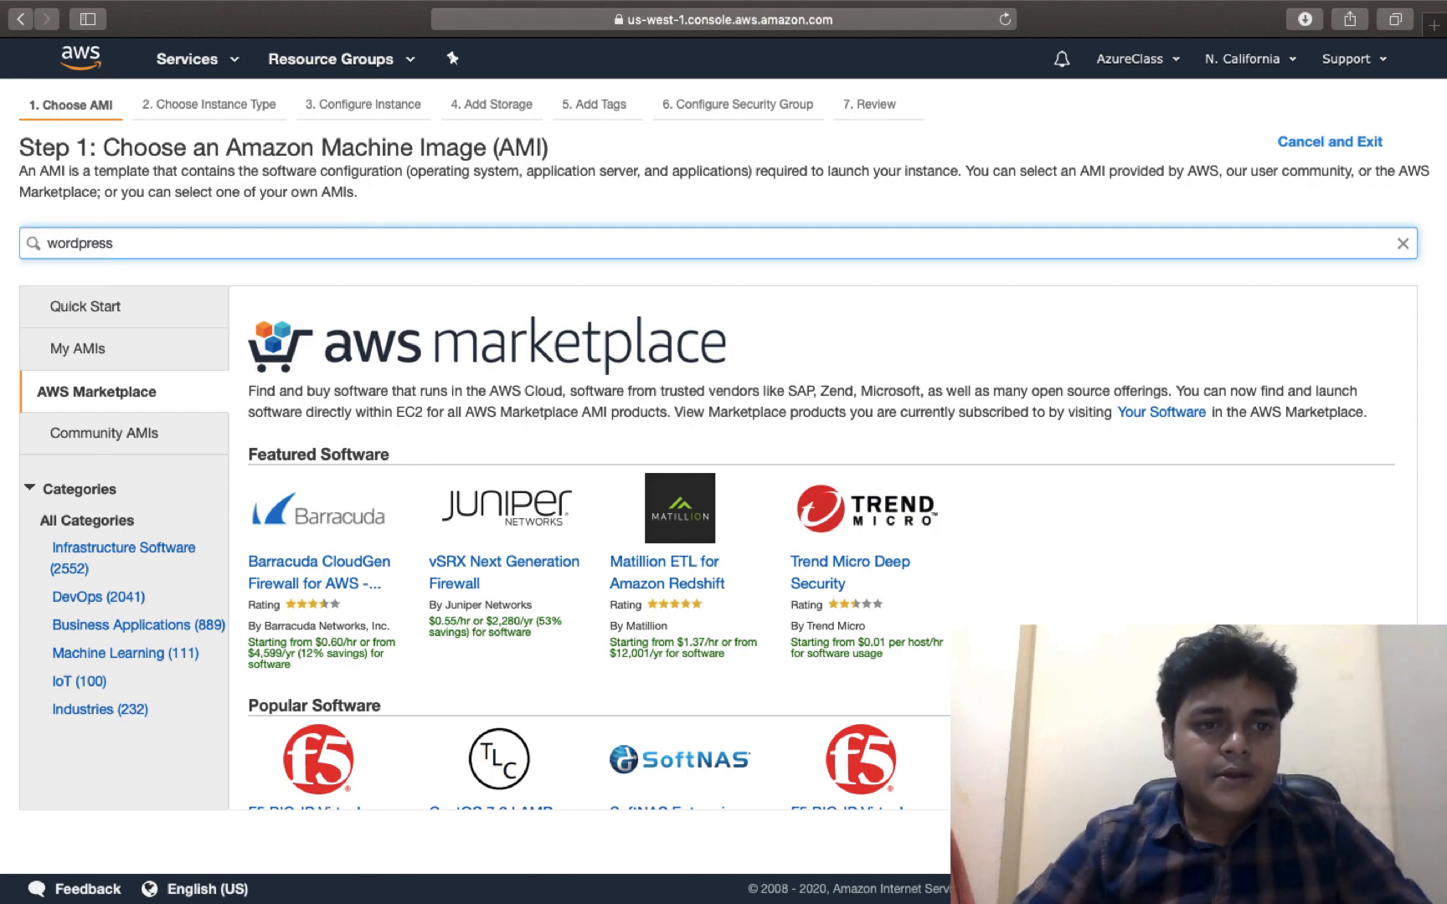
key(Return)
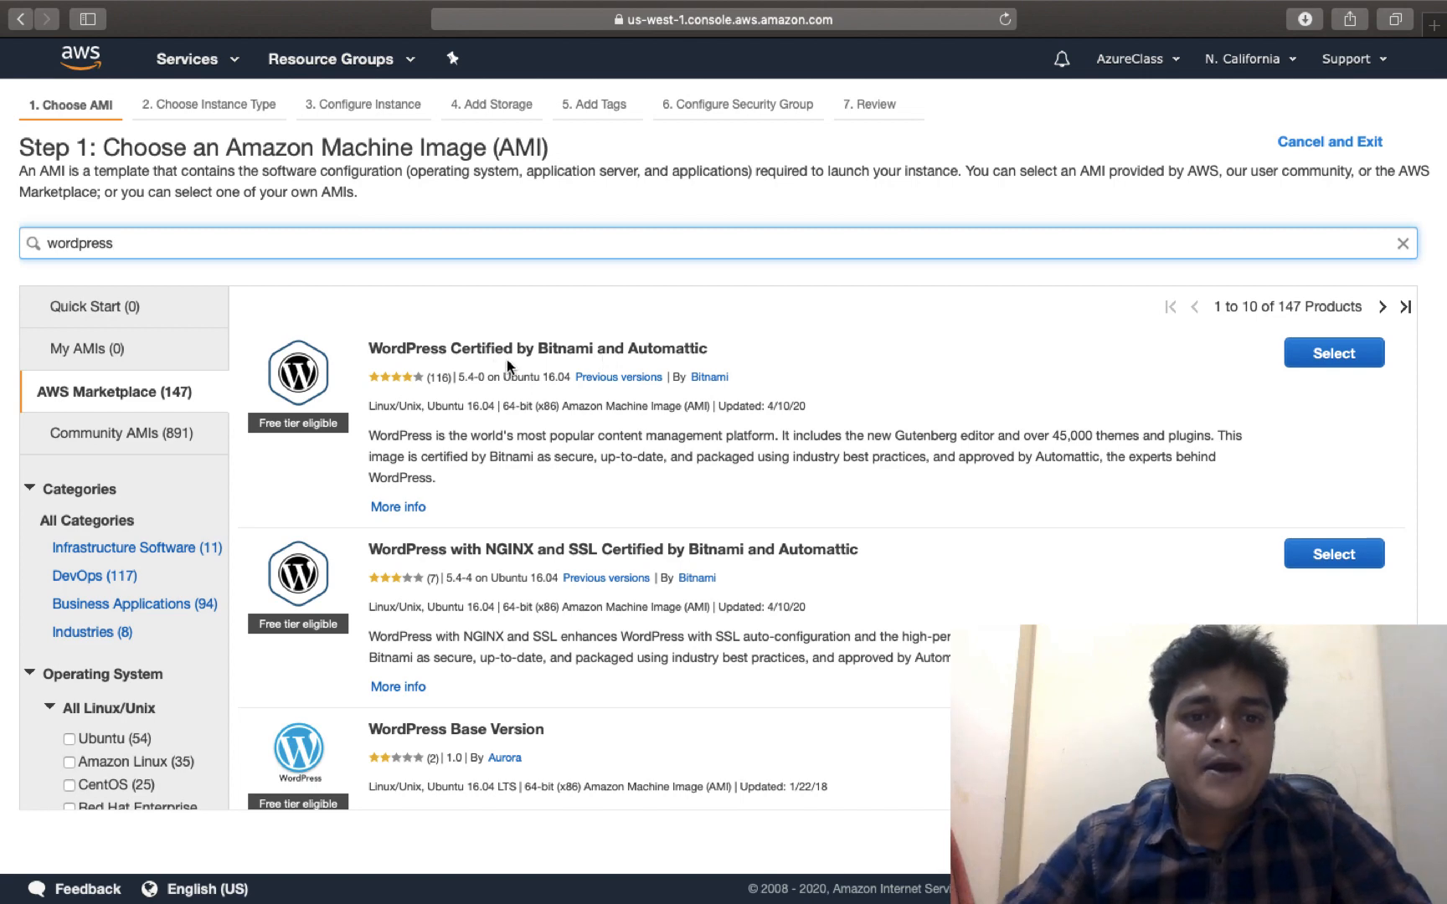
Select the WordPress Certified by Bitnami and Automattic image and accept its pricing
click(1340, 356)
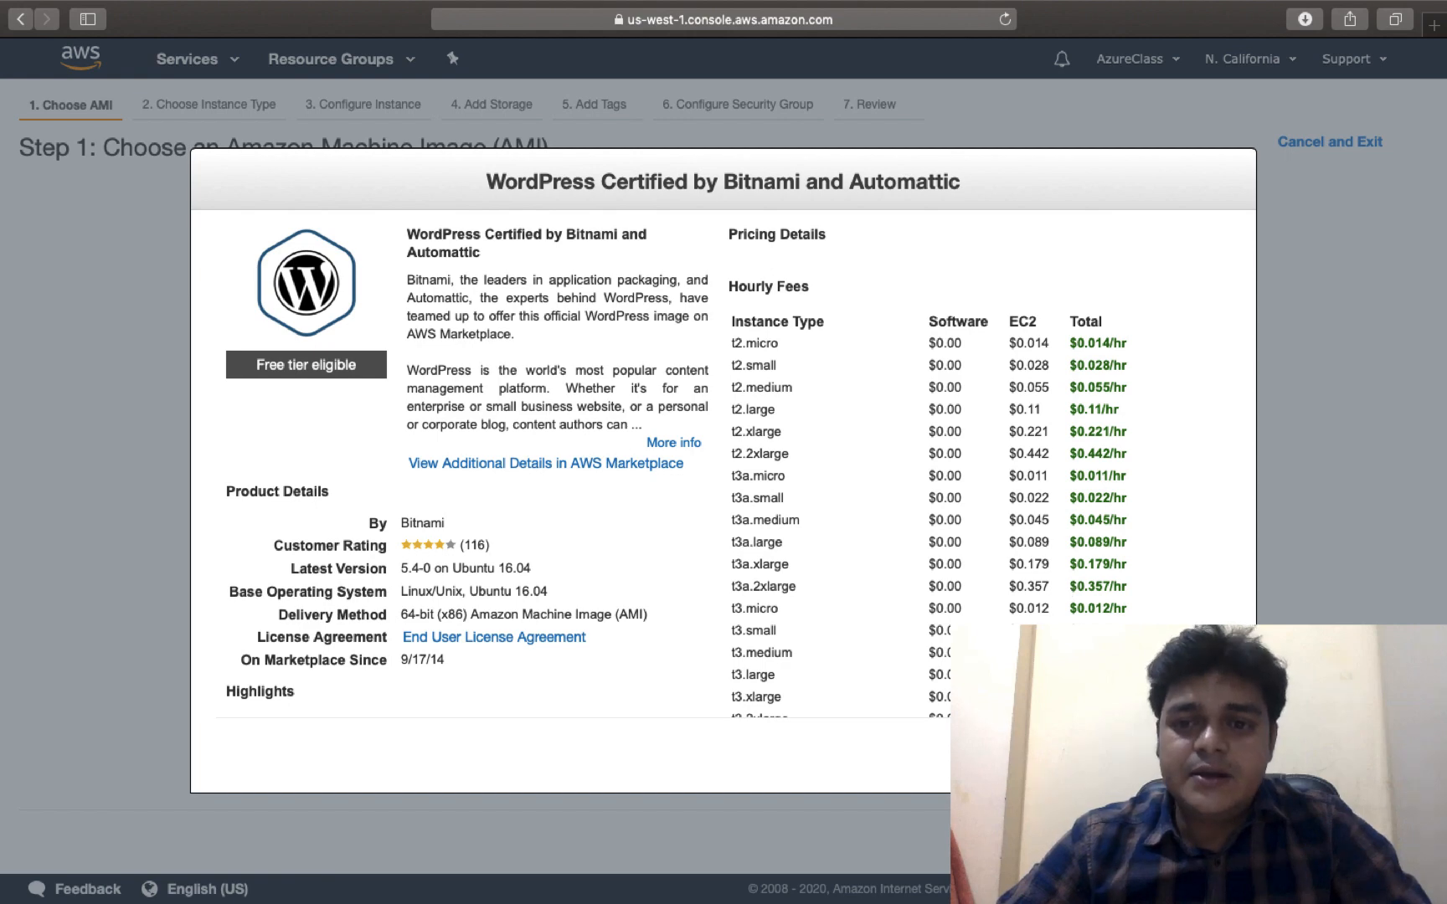
click(1206, 762)
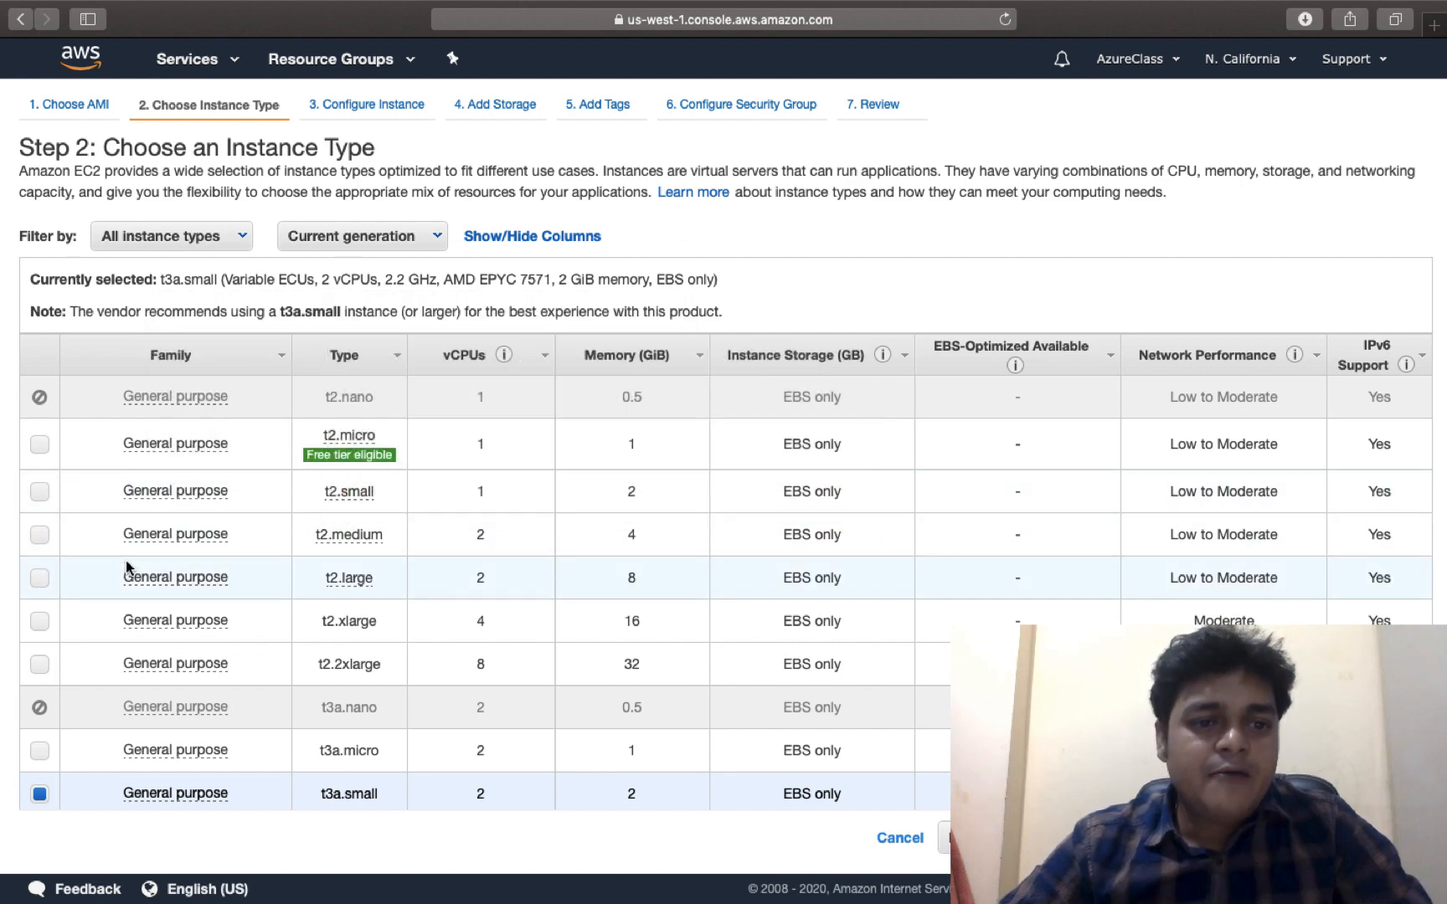
Choose the free-tier t2.micro instance type and continue past instance details
mouse_move(349, 491)
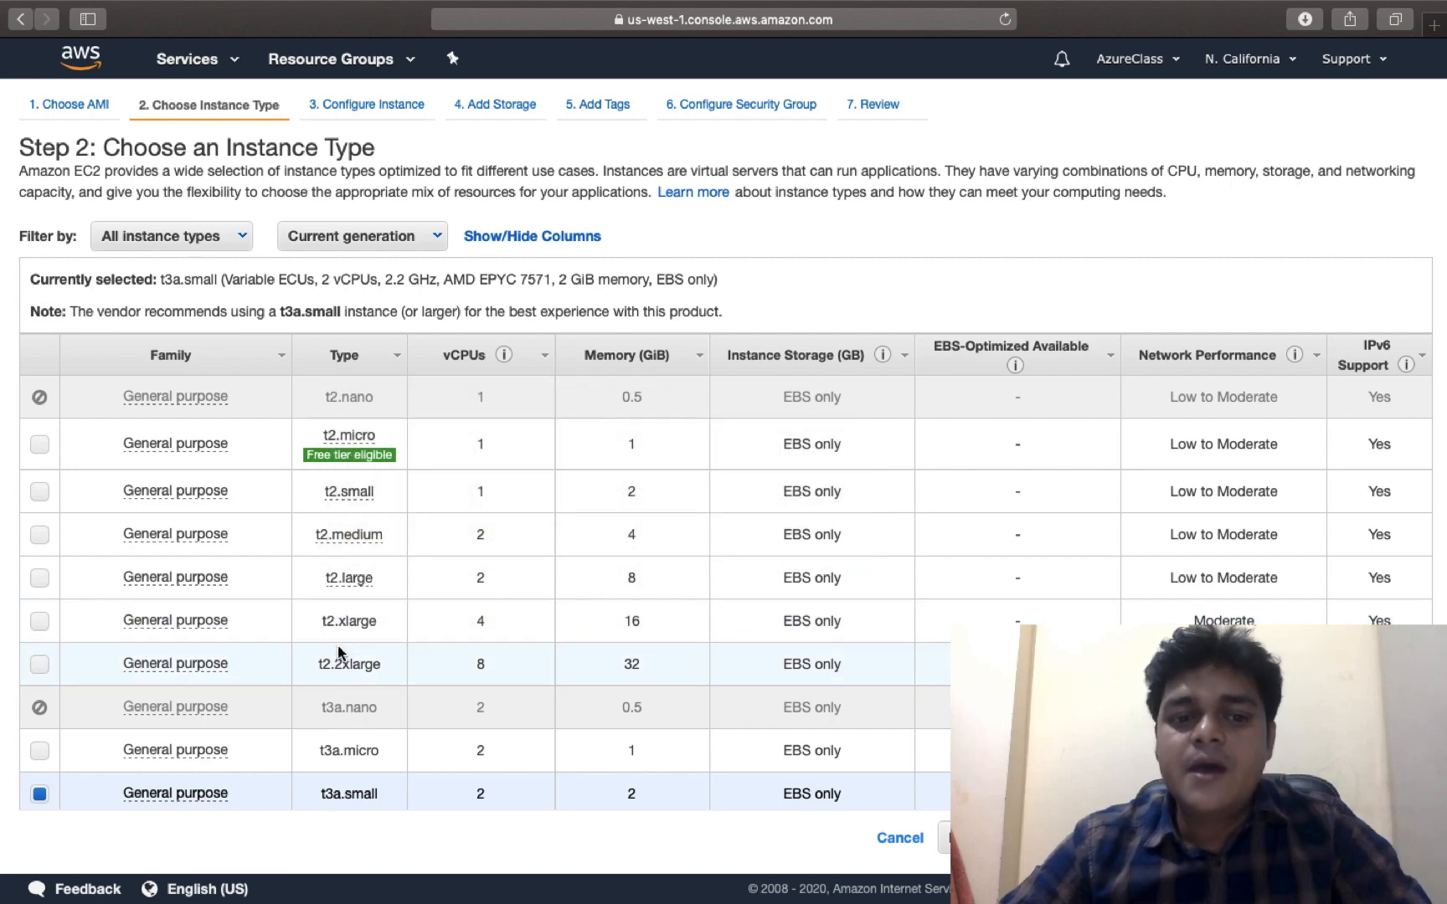
mouse_move(360, 528)
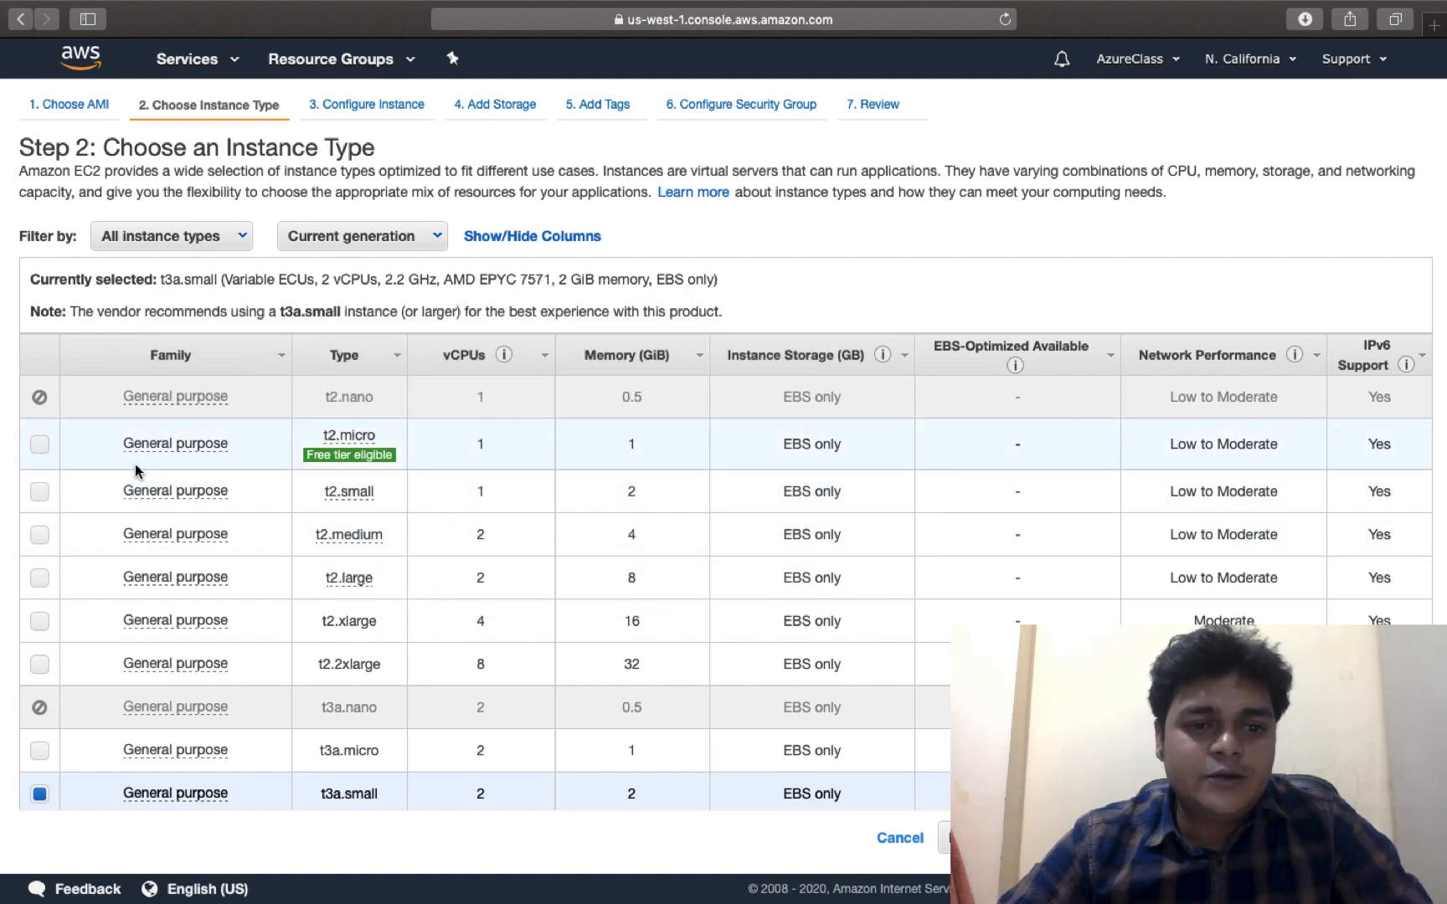
click(38, 445)
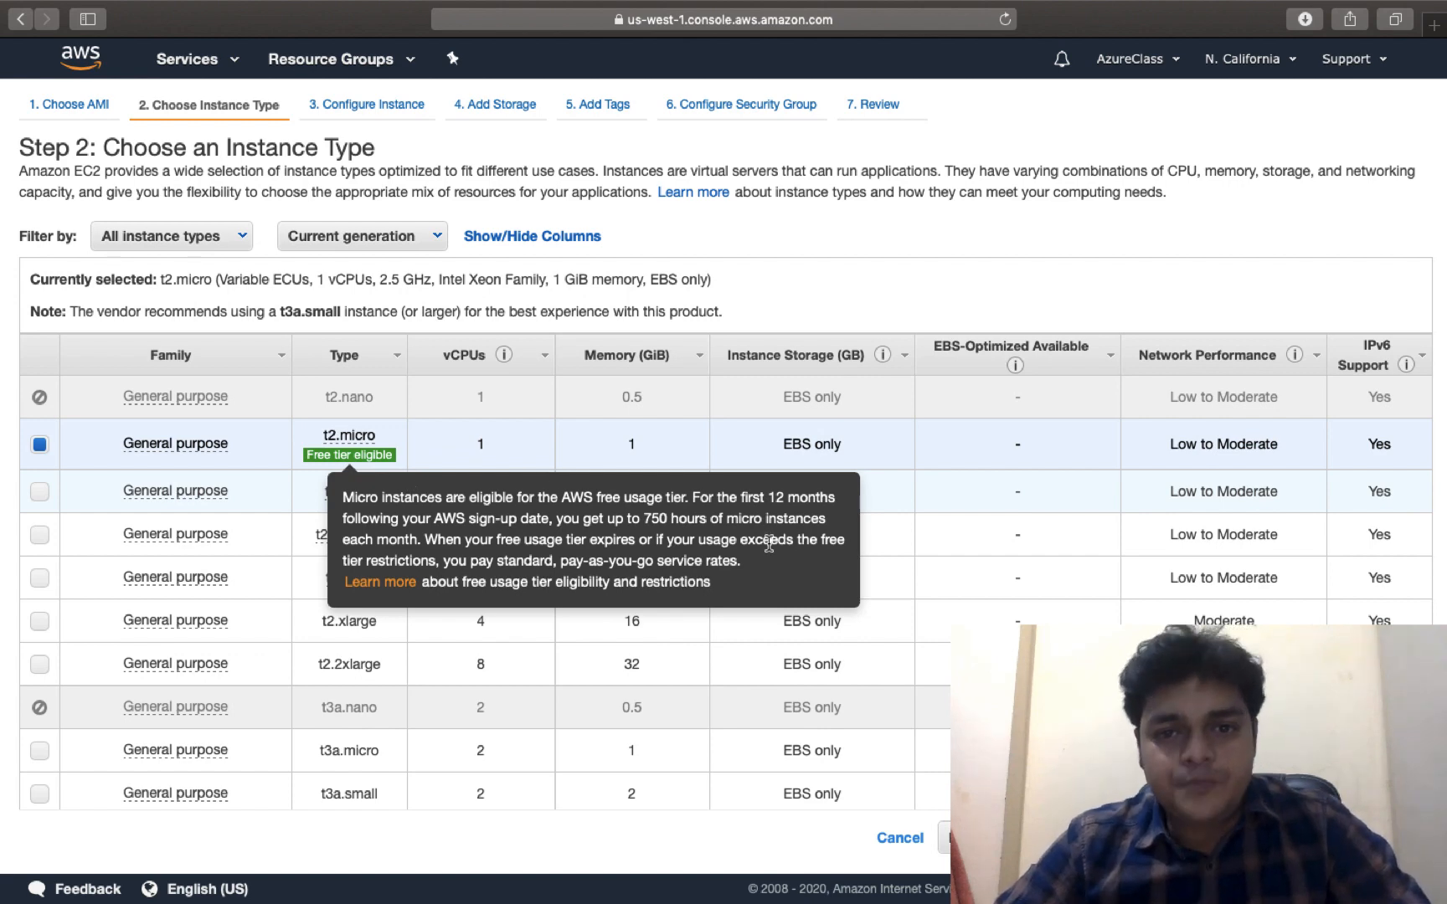
click(1311, 838)
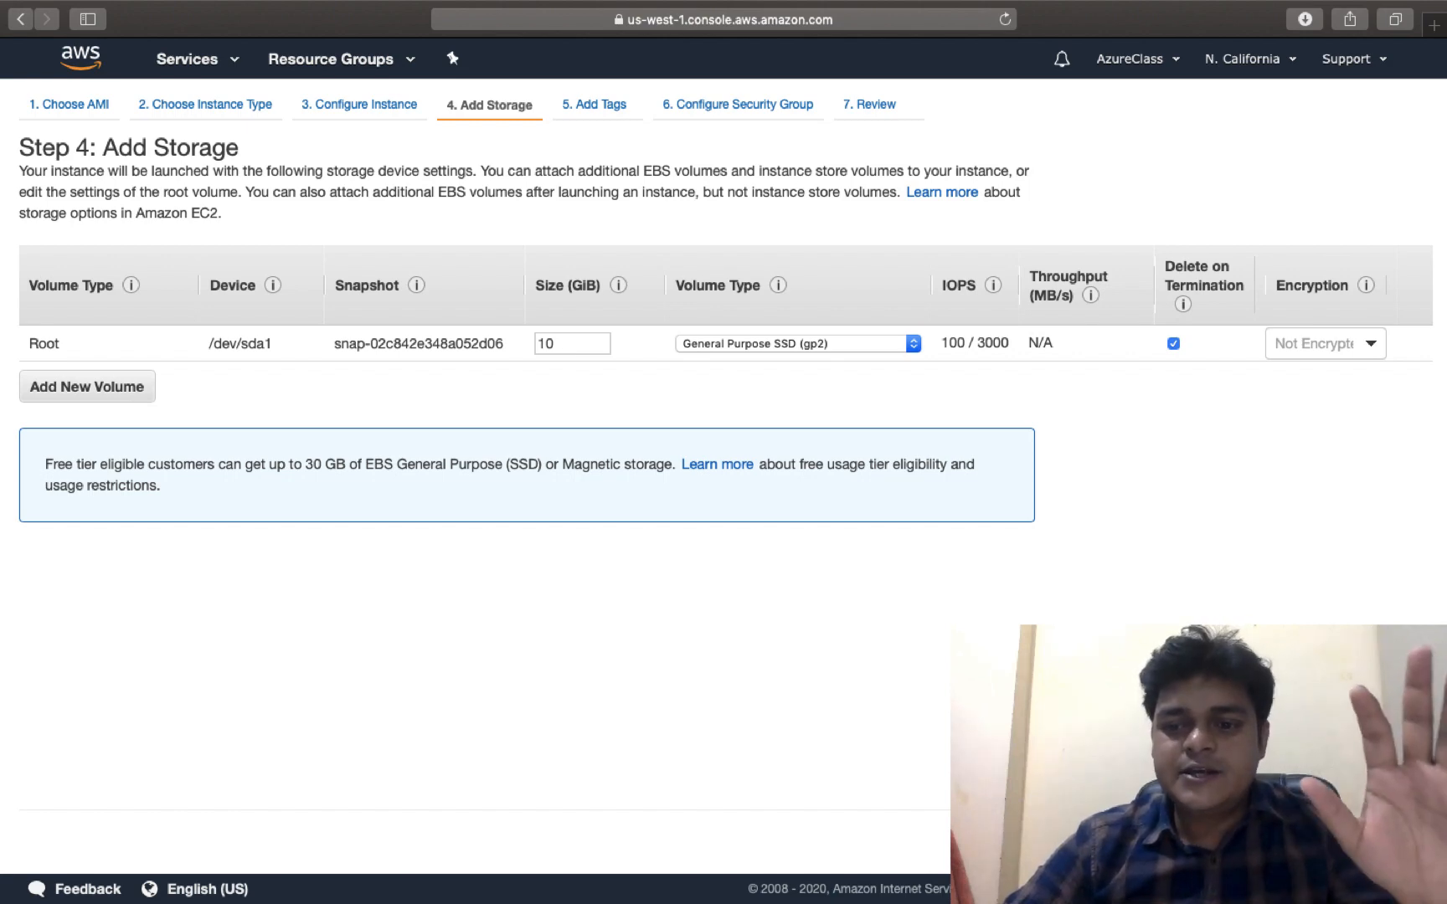
Skip tags, keep the SSH, HTTP and HTTPS security rules, and reach the launch review
click(1373, 837)
click(1373, 837)
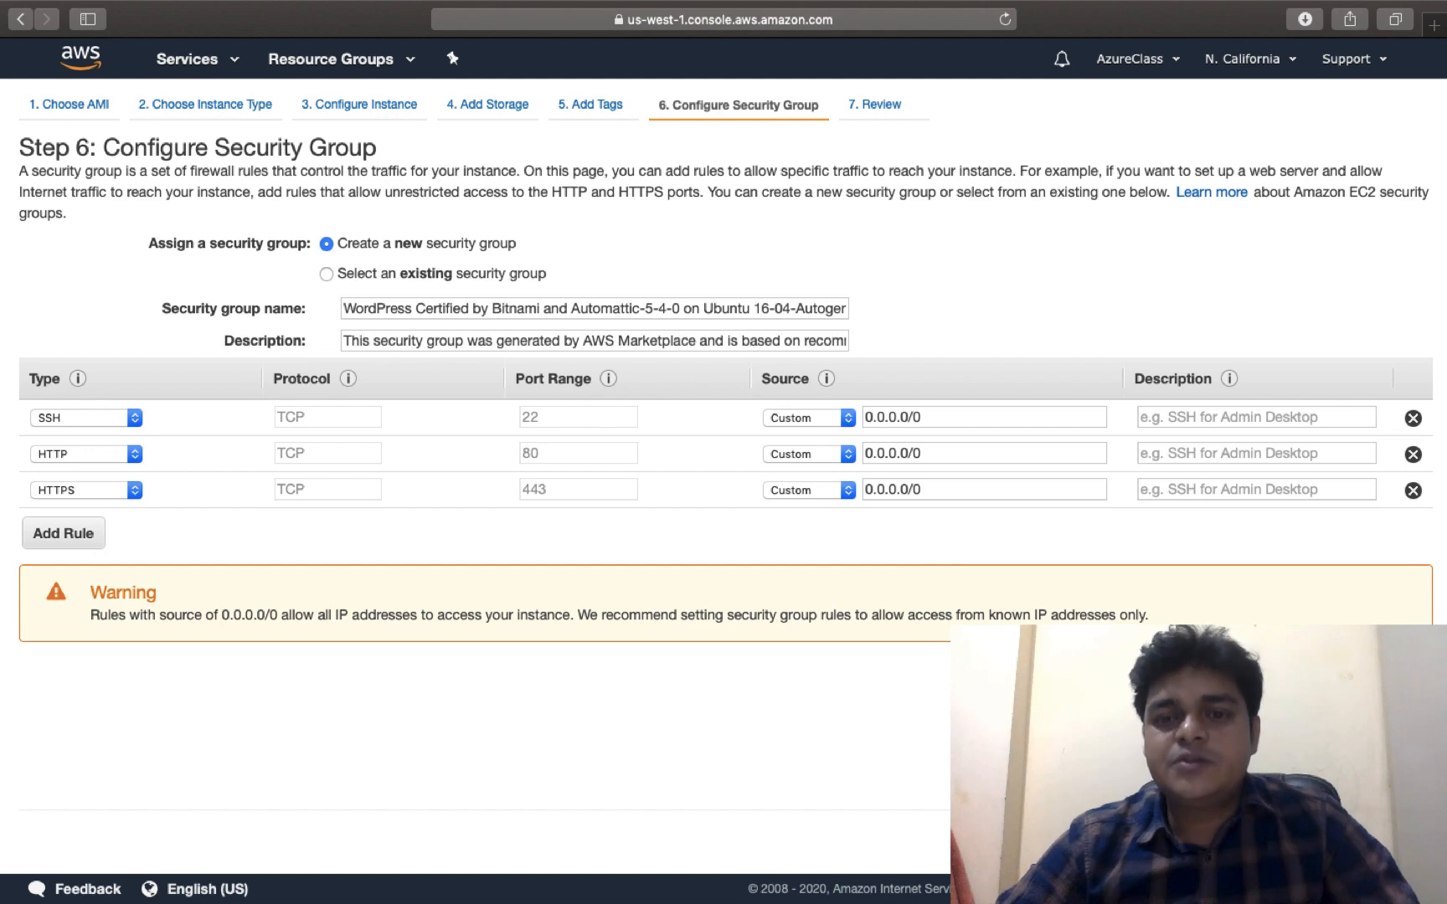
click(1364, 841)
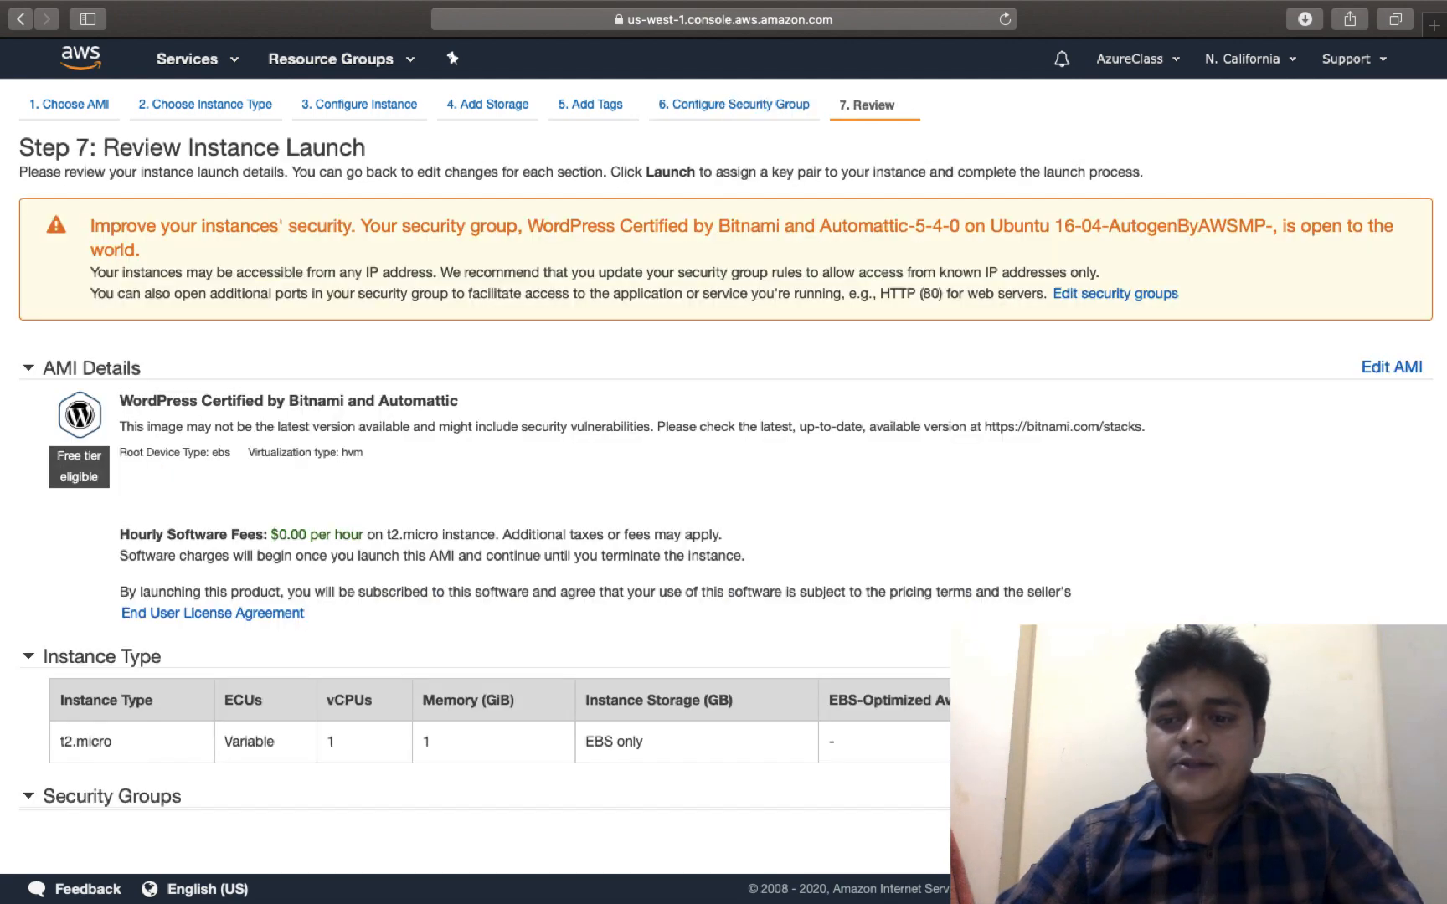
Launch the instance with a newly created, downloaded 'wordpresskey' key pair
click(1387, 841)
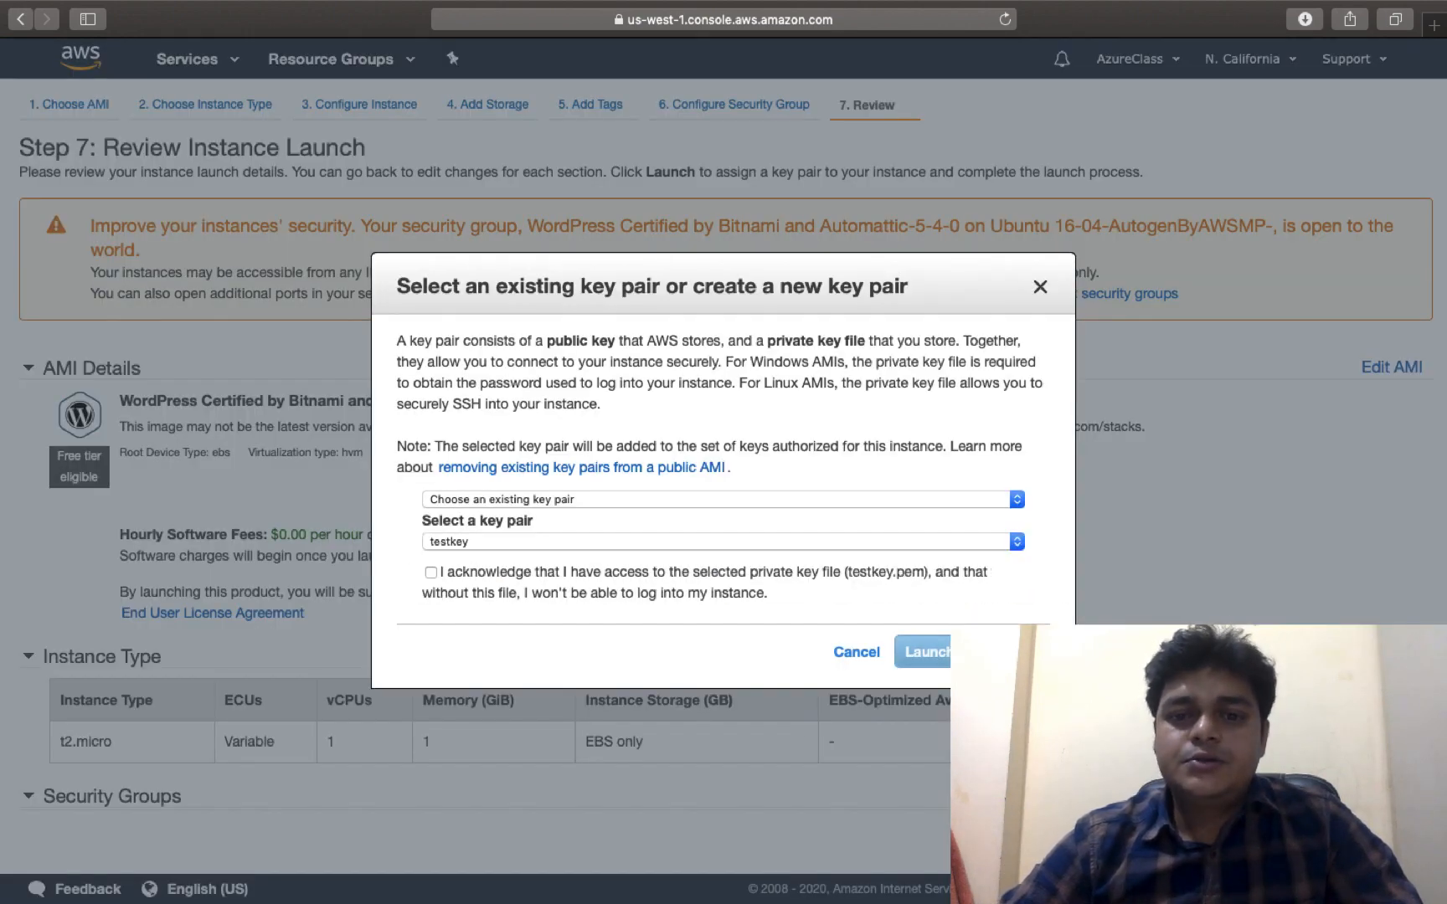
click(565, 499)
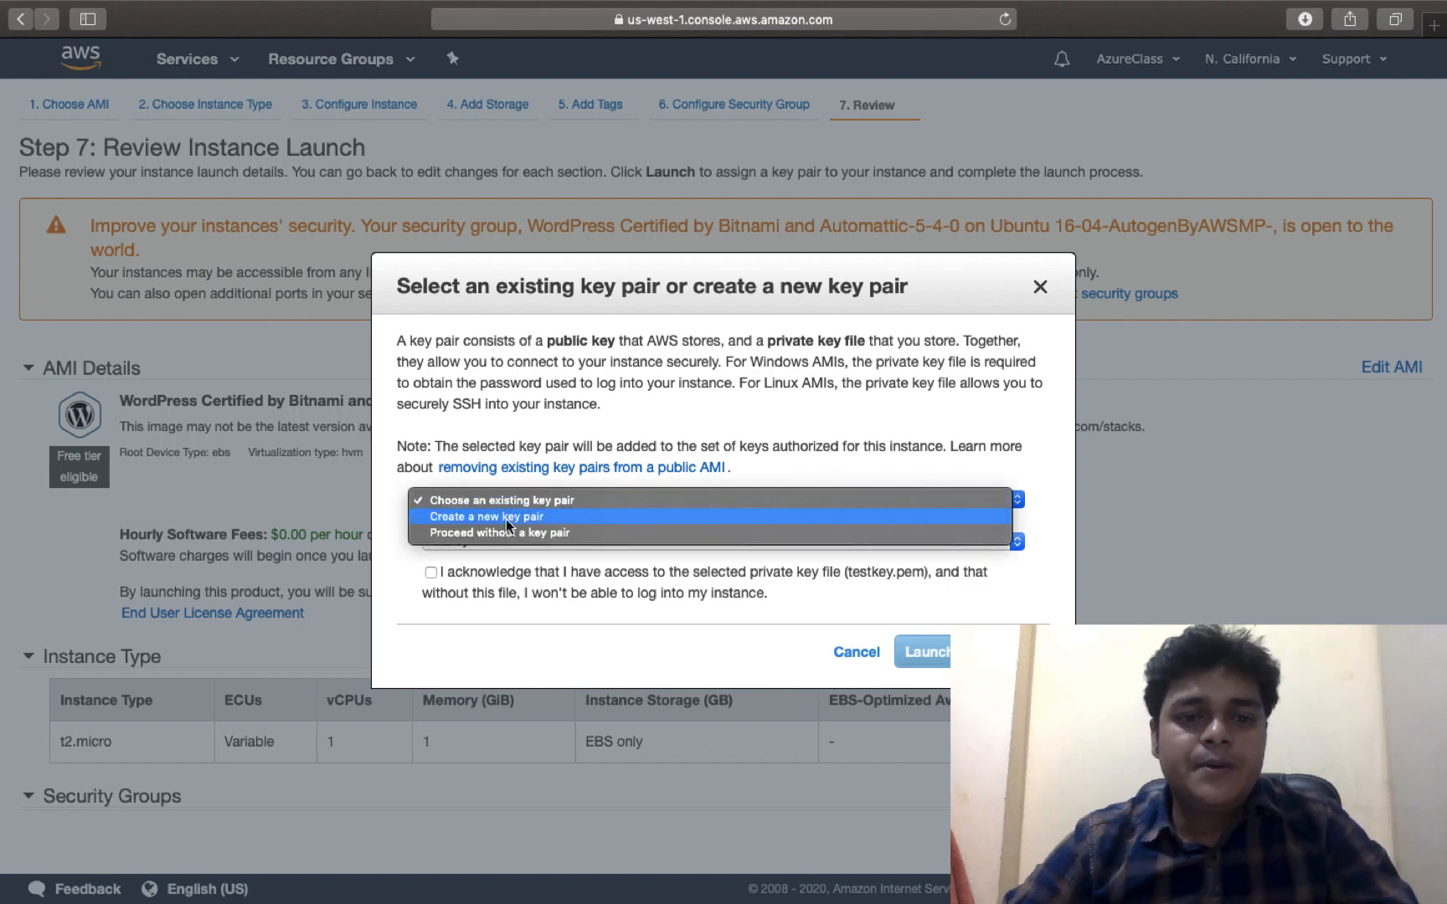
click(504, 520)
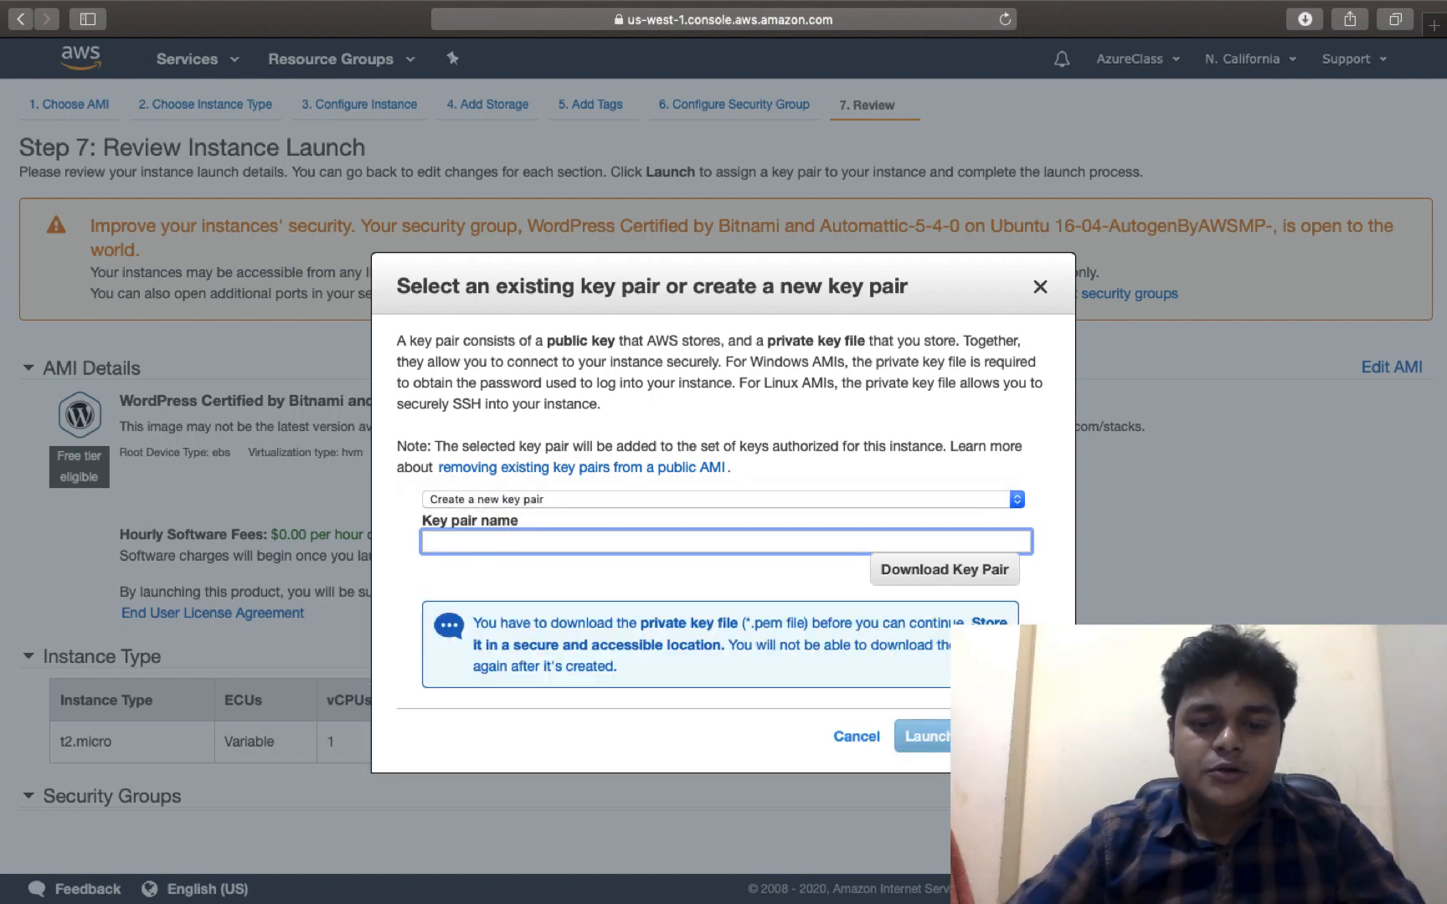
text(wordpress)
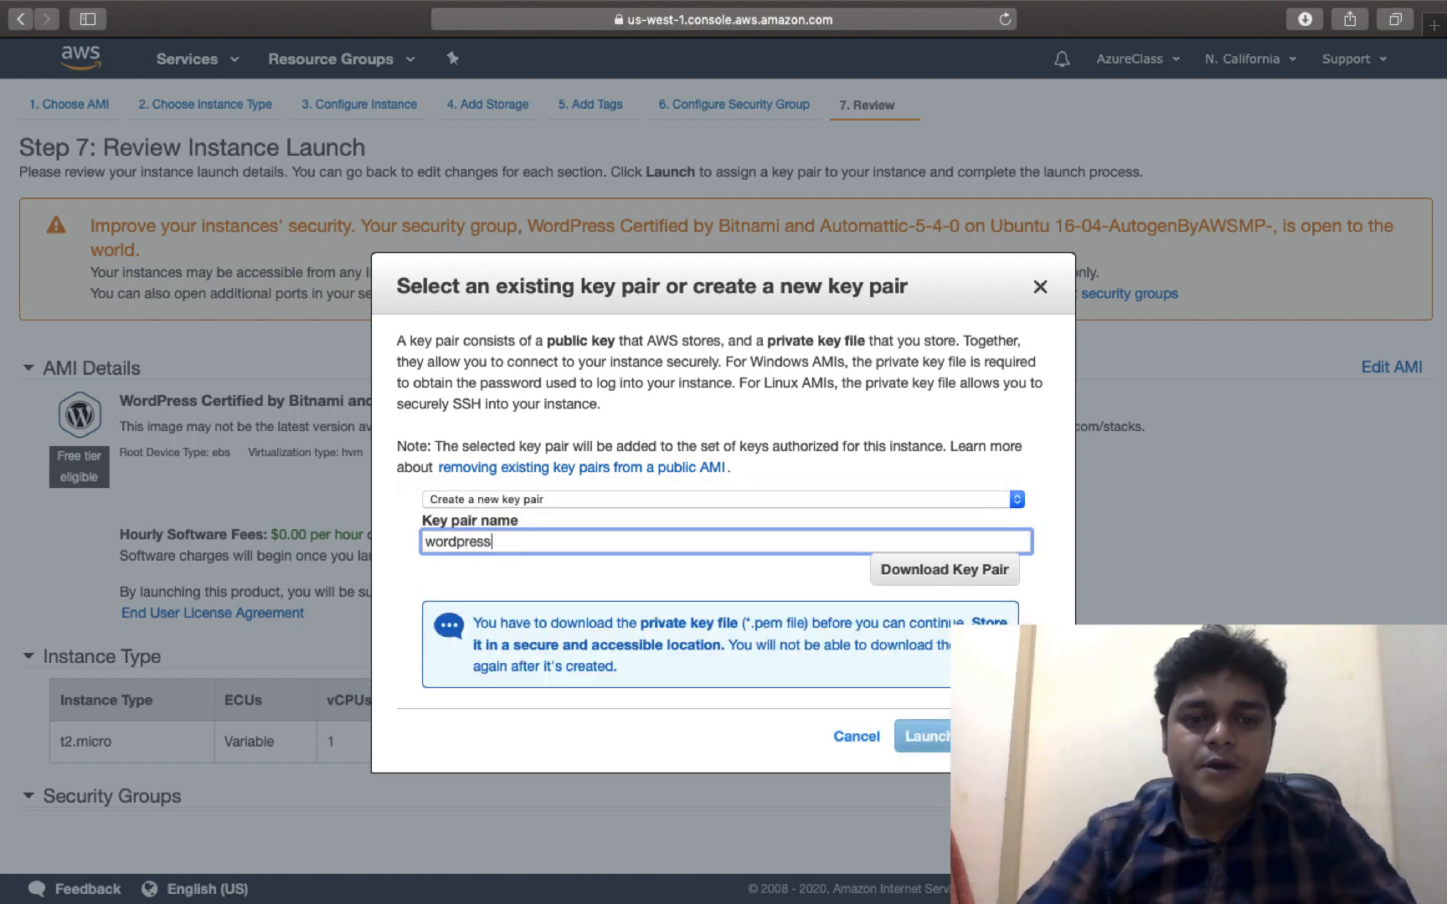
text(key)
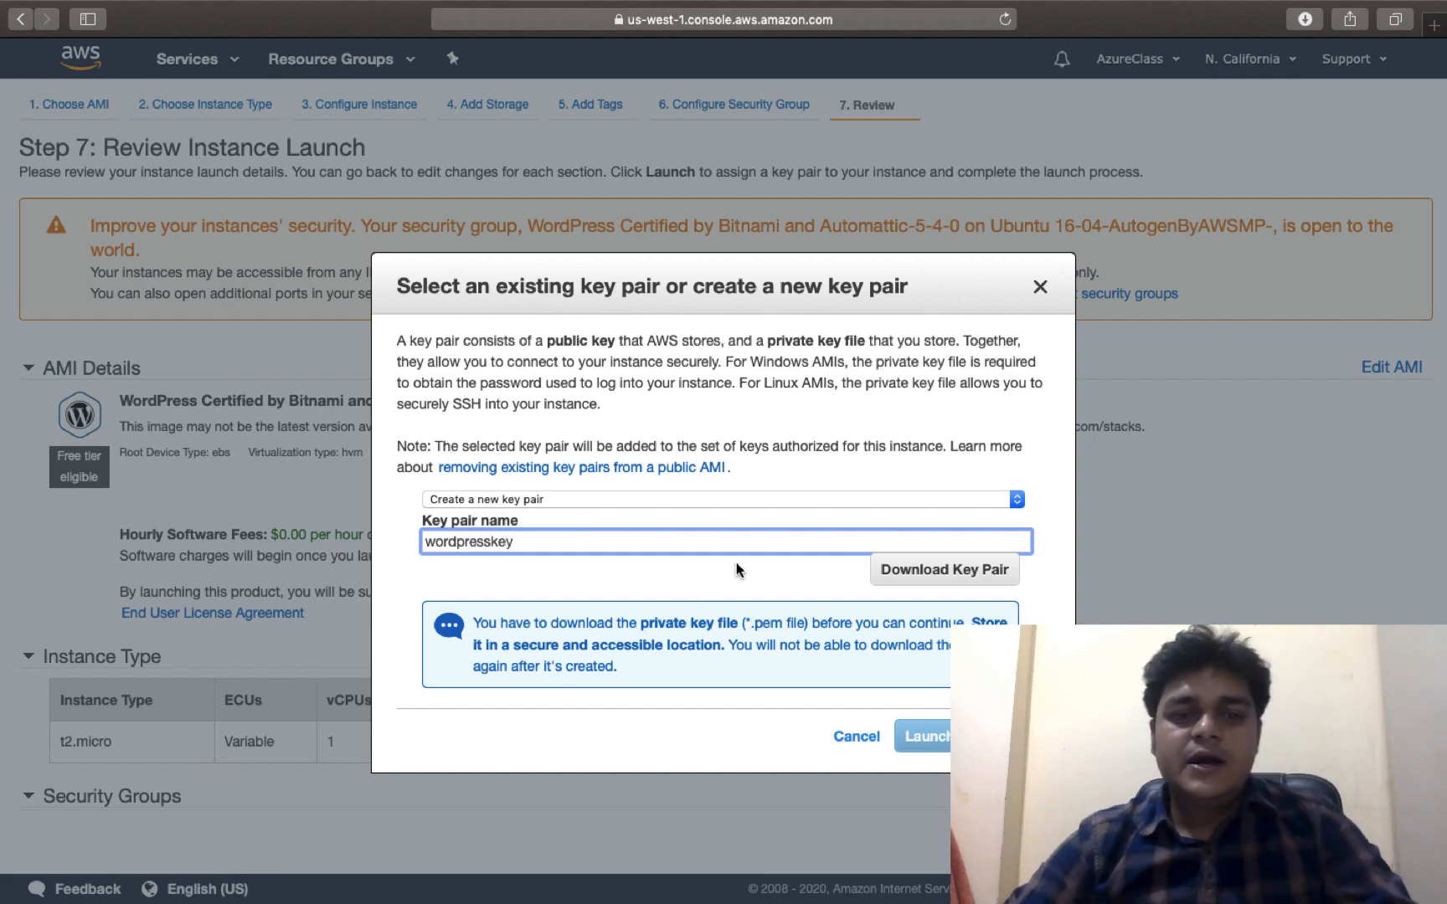
click(921, 570)
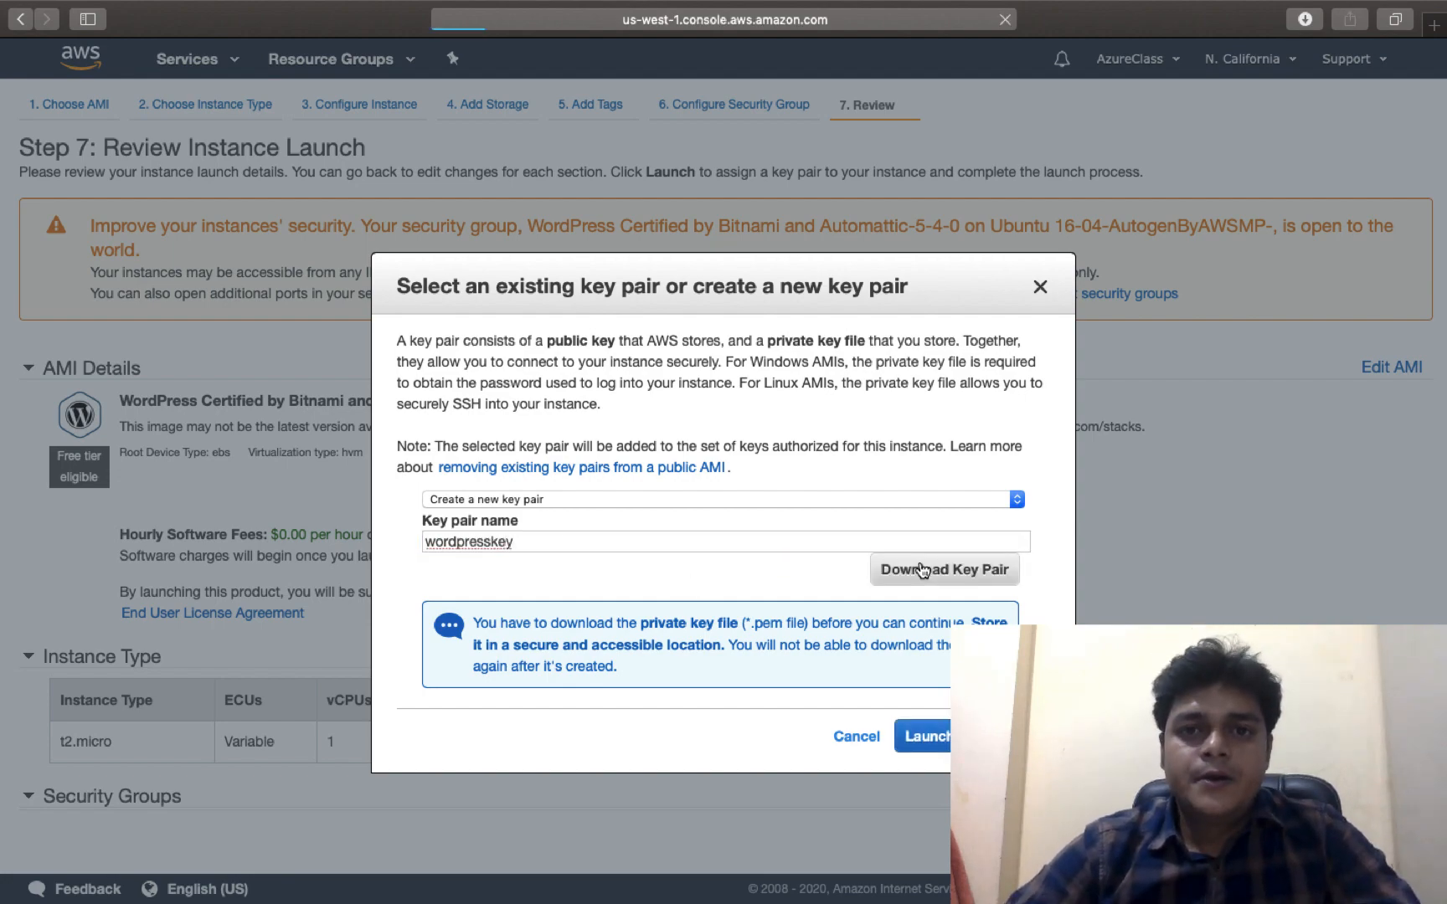
key(ctrl+Right)
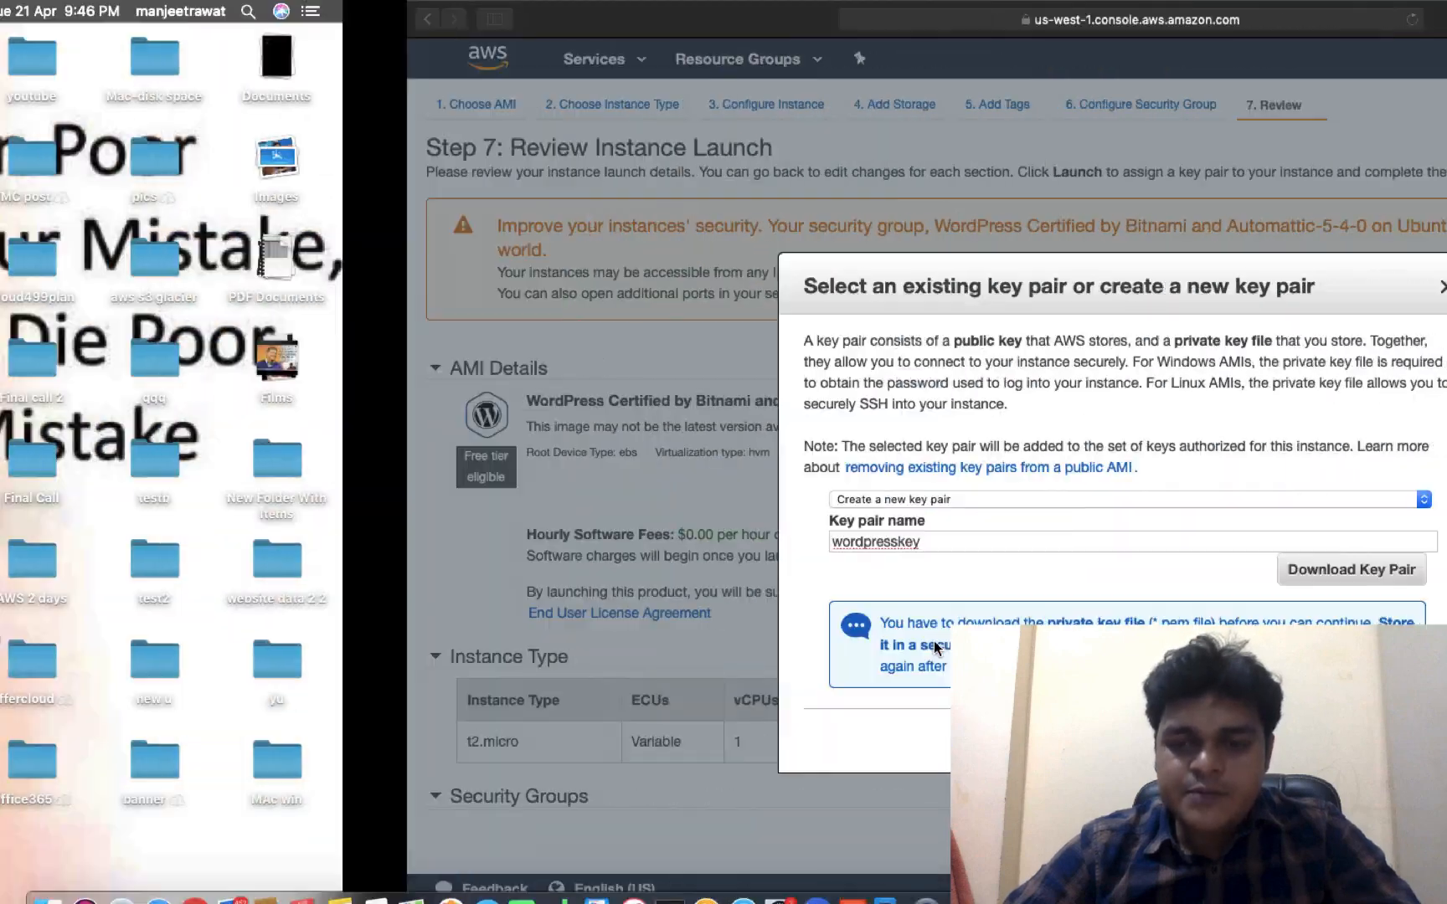
click(921, 743)
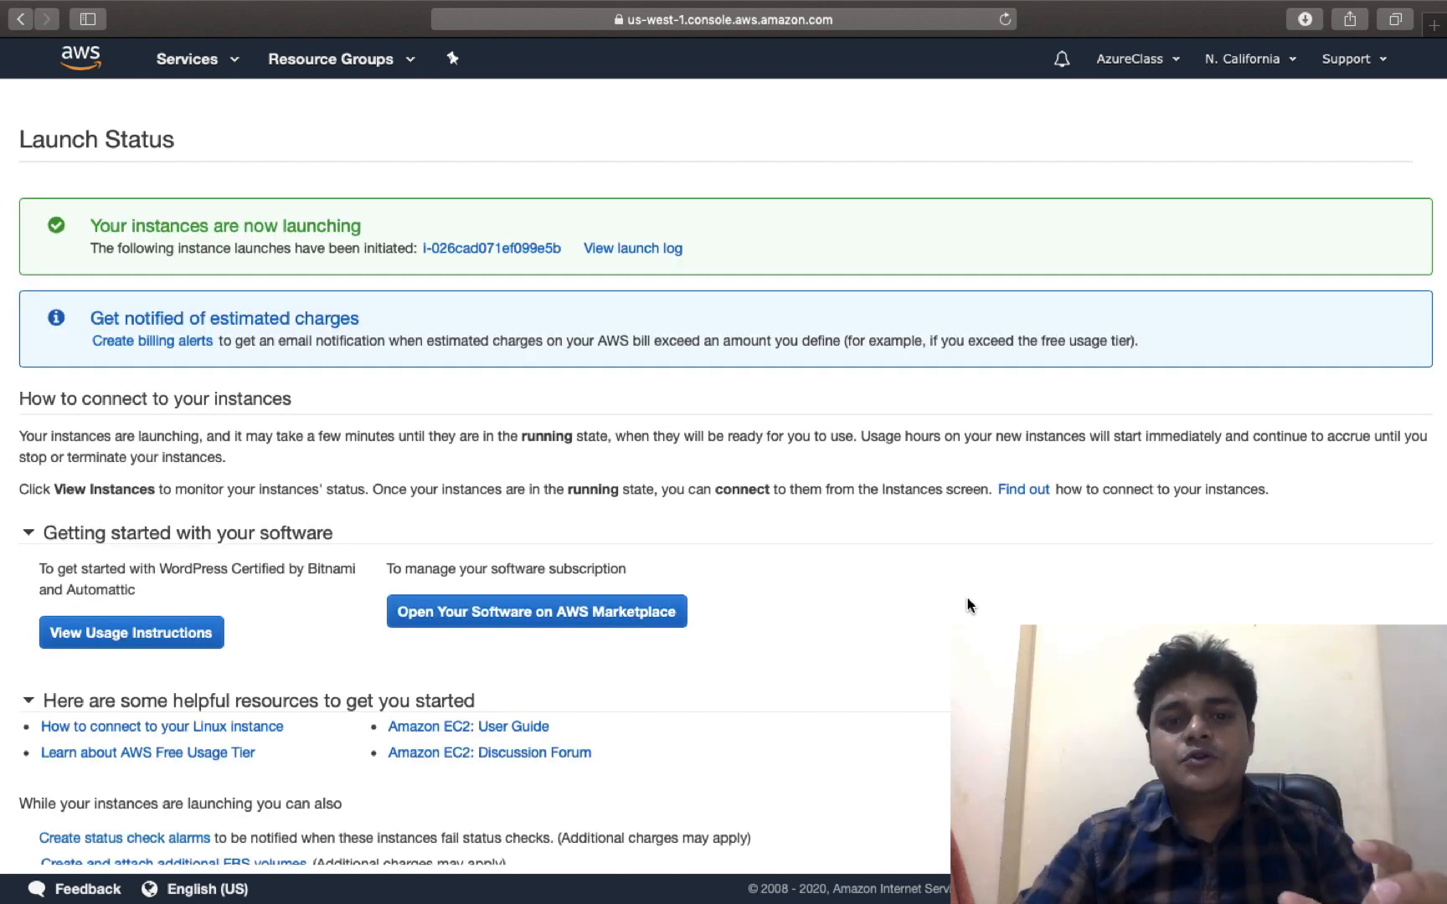
scroll(967, 605, down, 3)
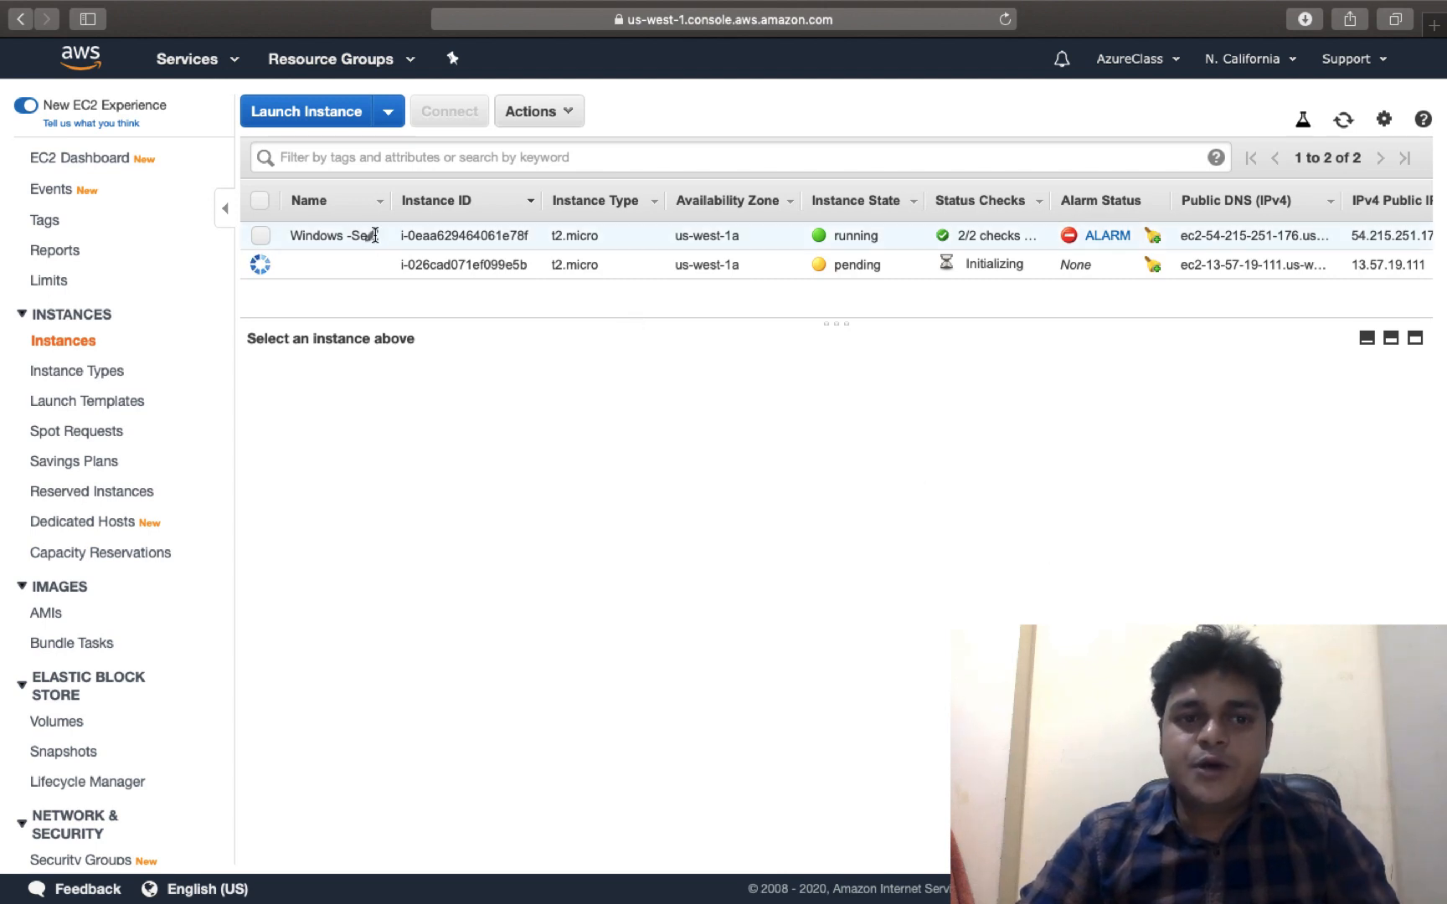
Terminate the Windows-Server instance i-0eaa629464061e78f via Actions > Instance State > Terminate
click(260, 201)
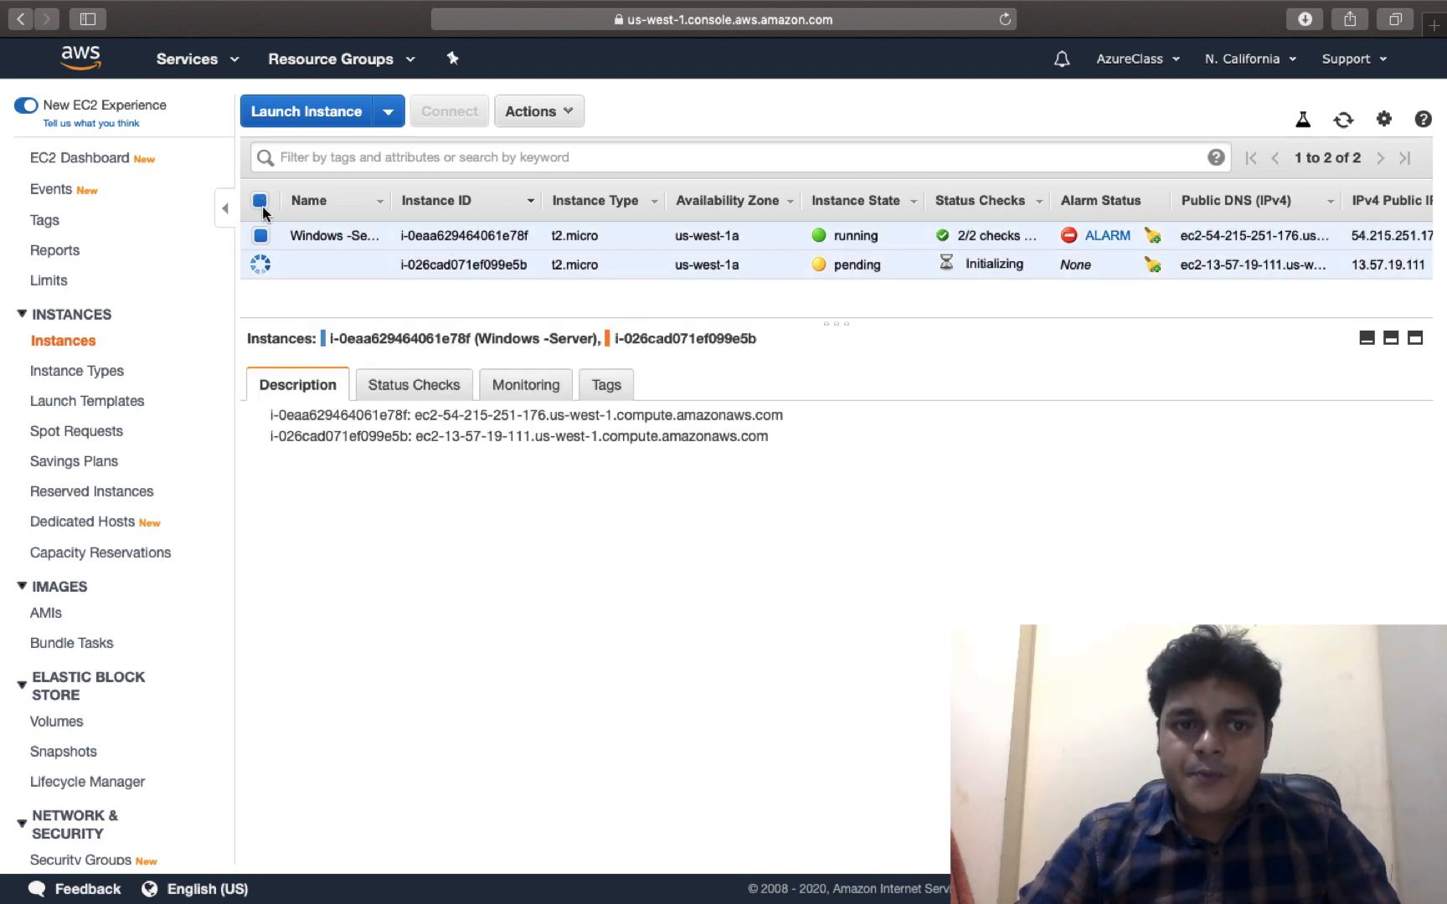
click(259, 201)
click(261, 235)
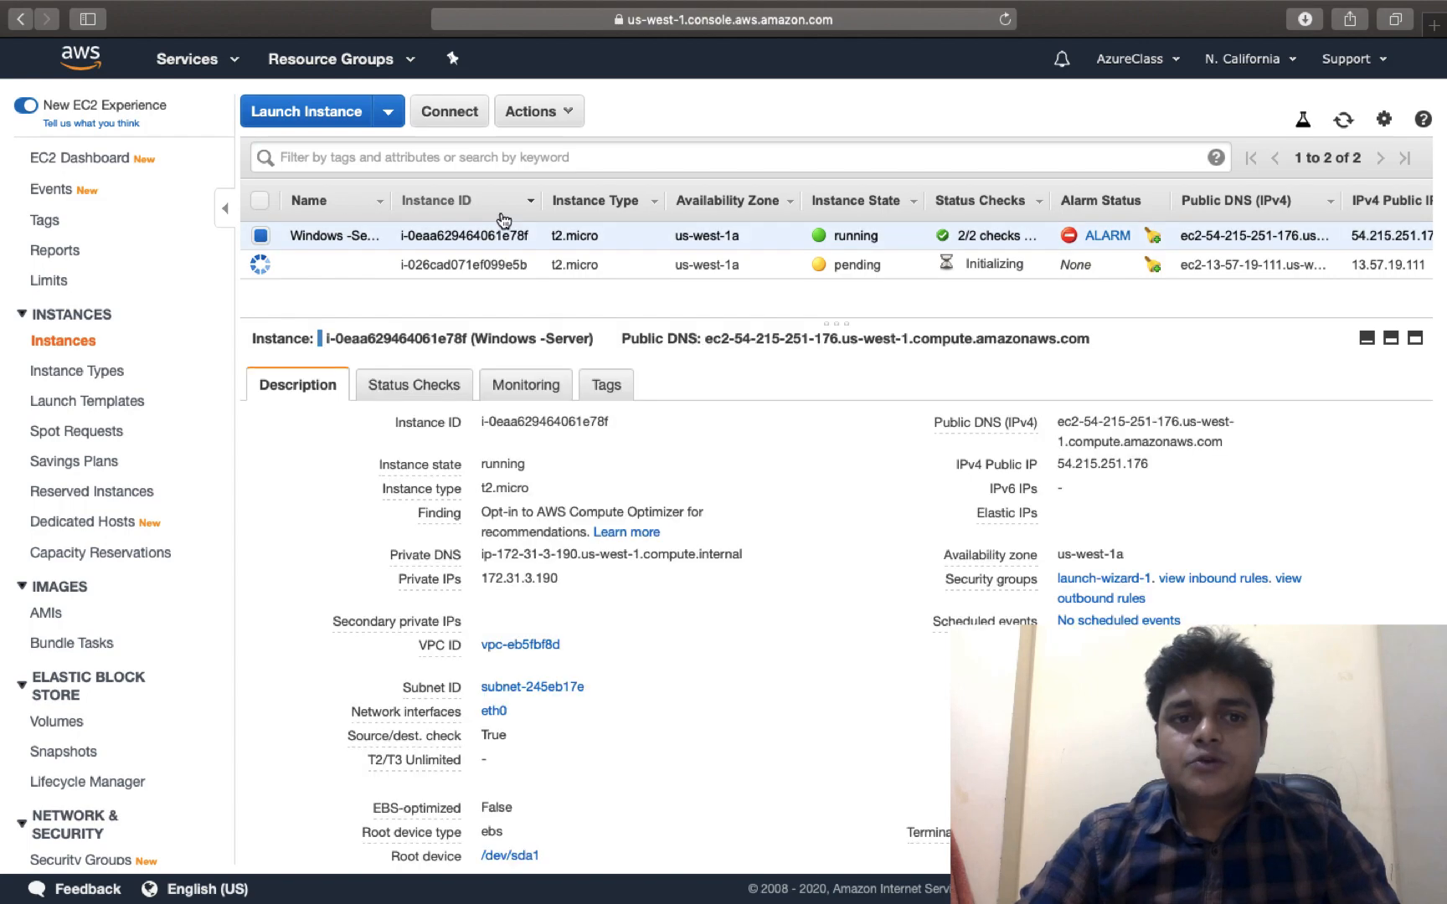
click(545, 125)
mouse_move(682, 245)
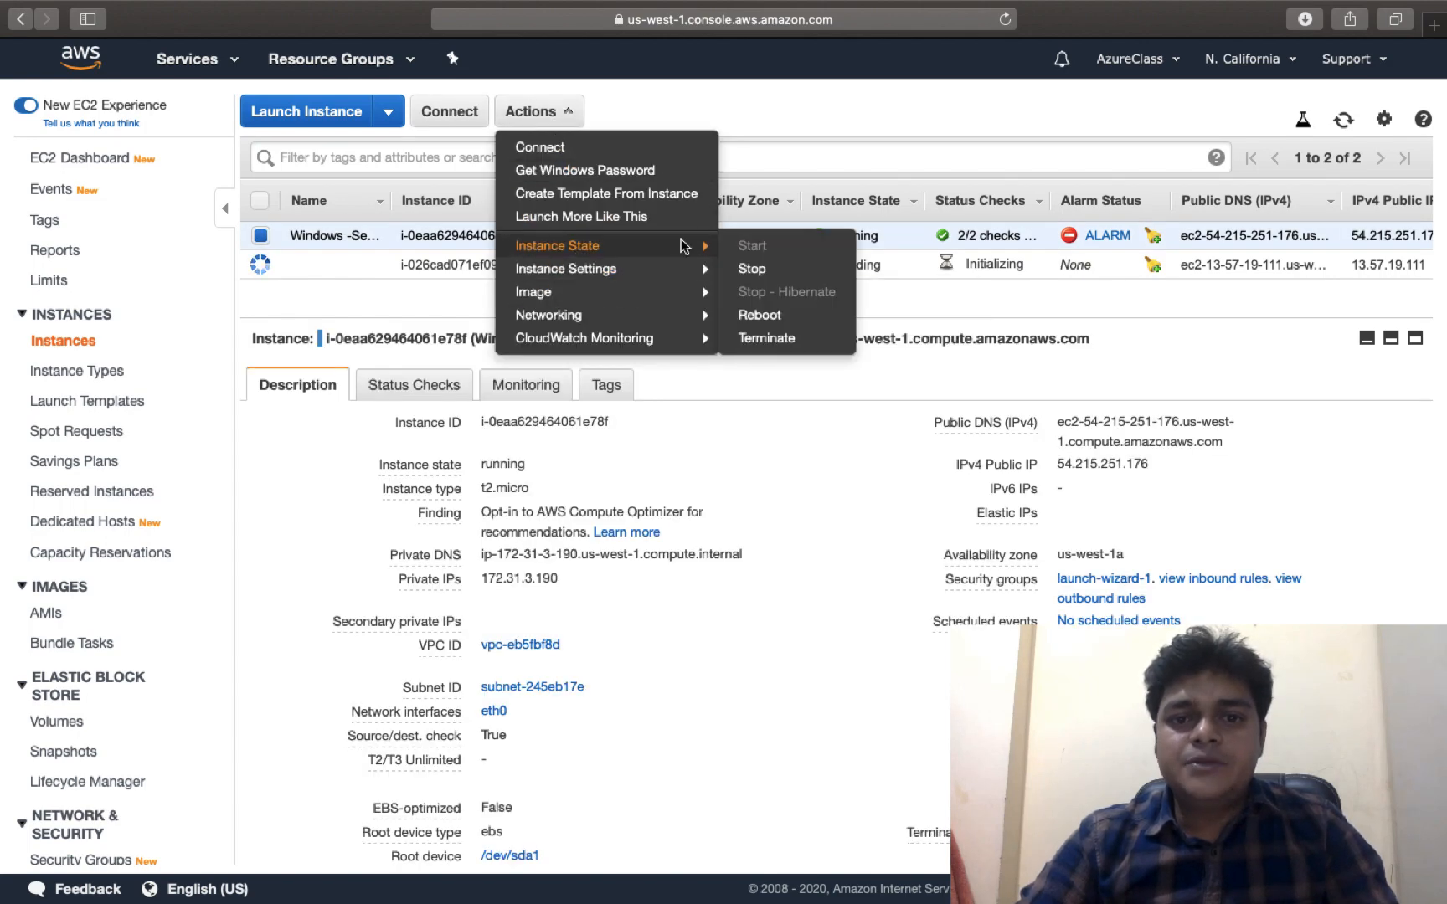
click(766, 339)
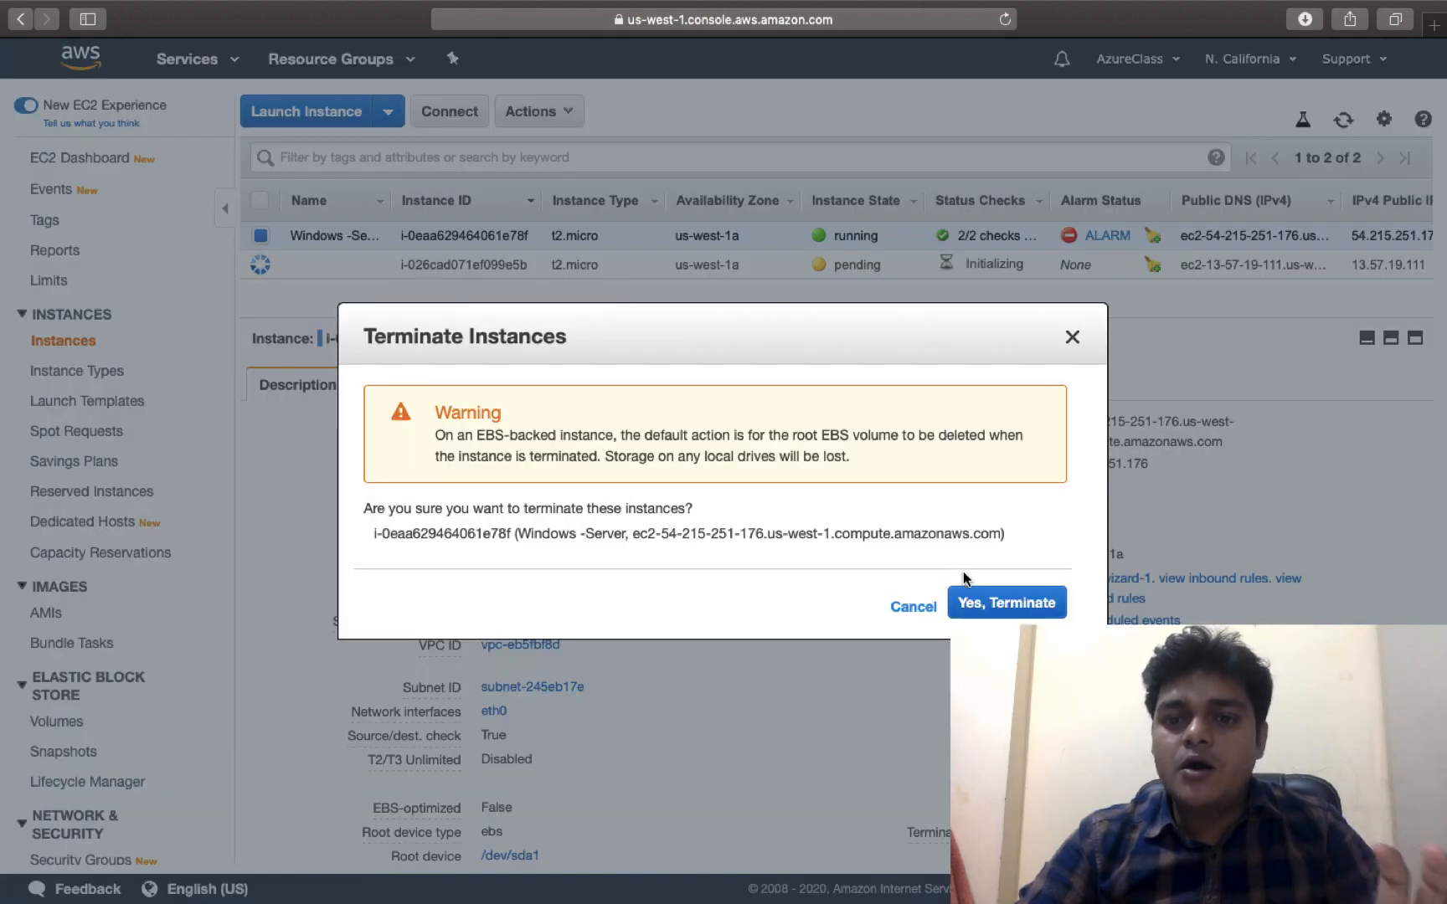
click(971, 601)
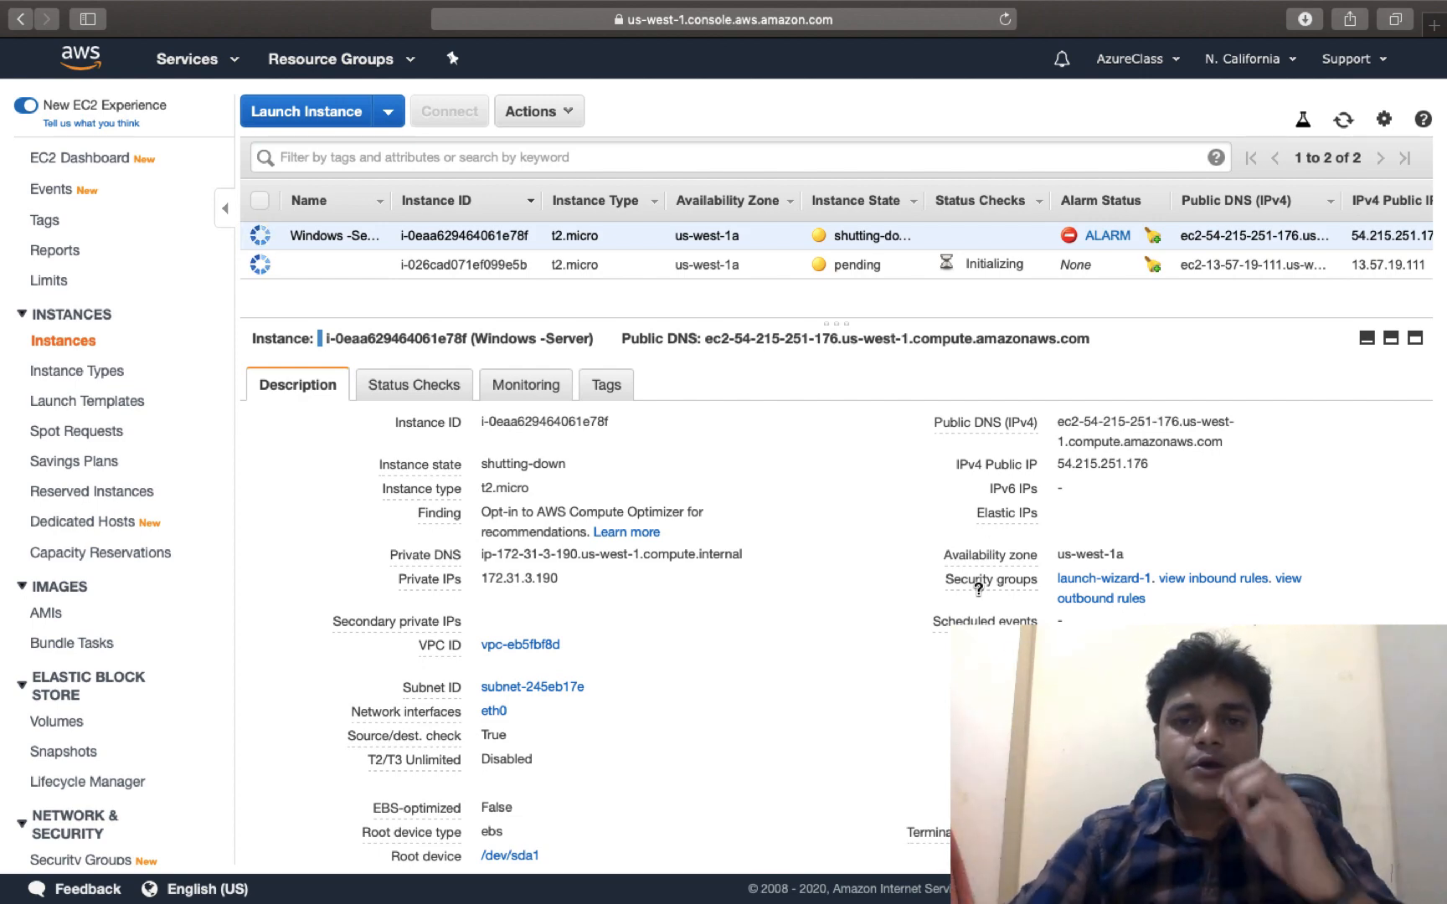
mouse_move(978, 588)
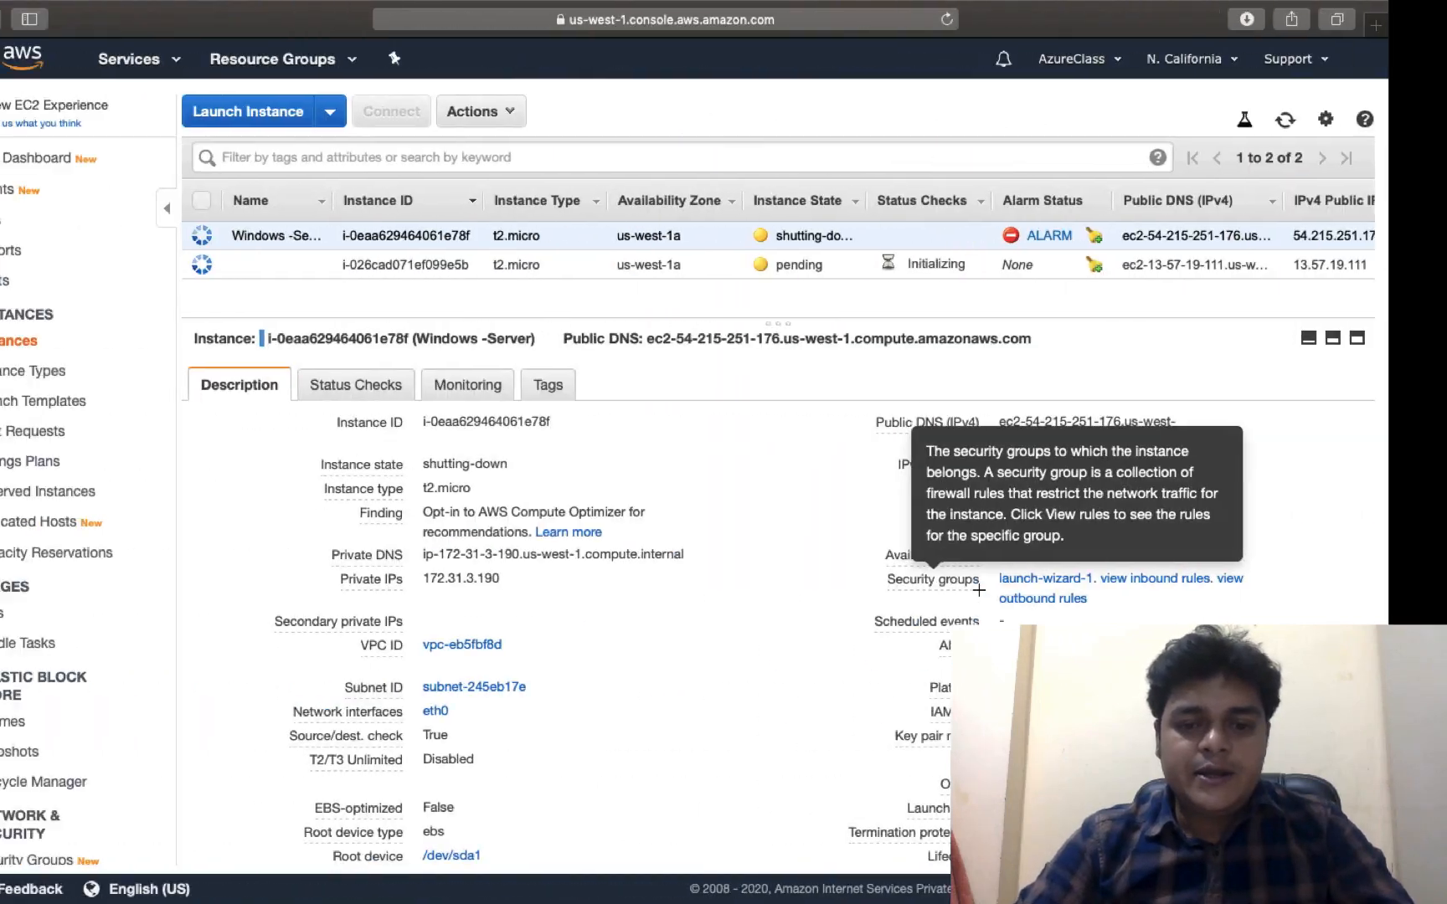
key(super+Tab)
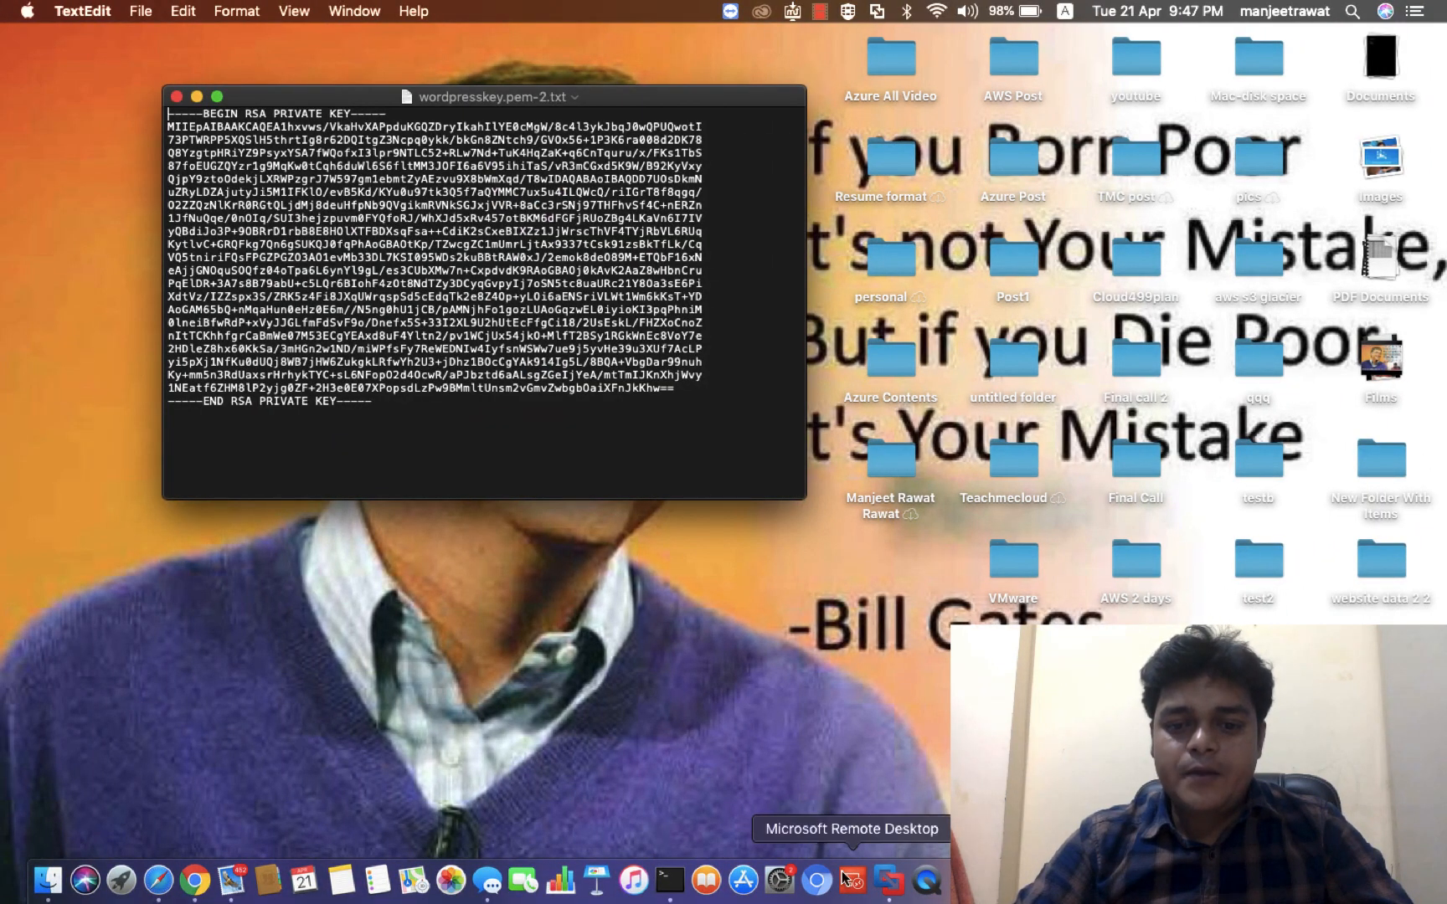
Connect full-screen to the saved laptop remote desktop, accepting its unverified certificate
click(851, 879)
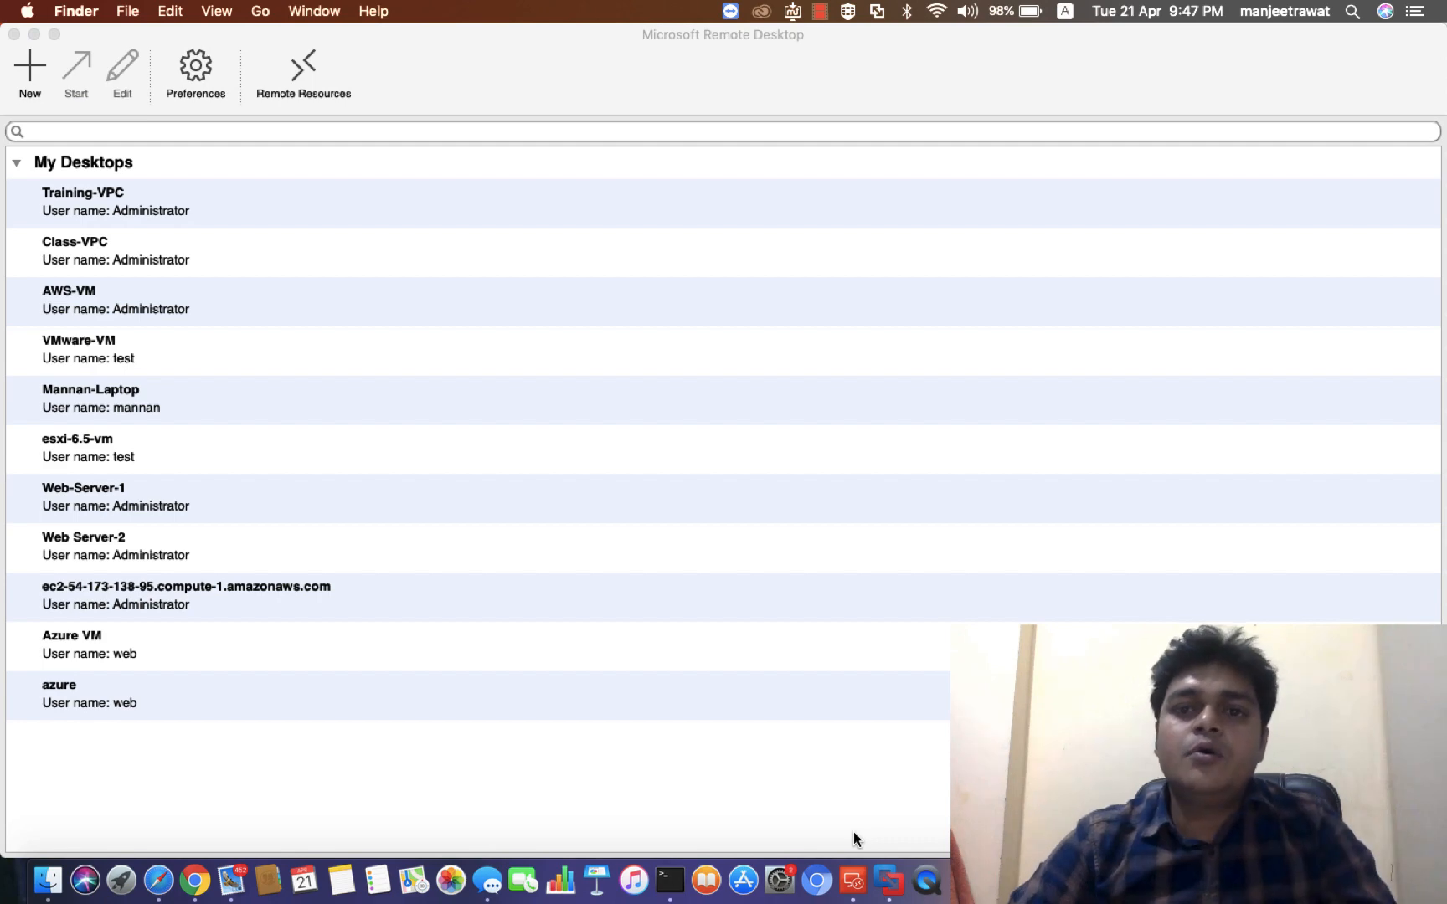
click(53, 34)
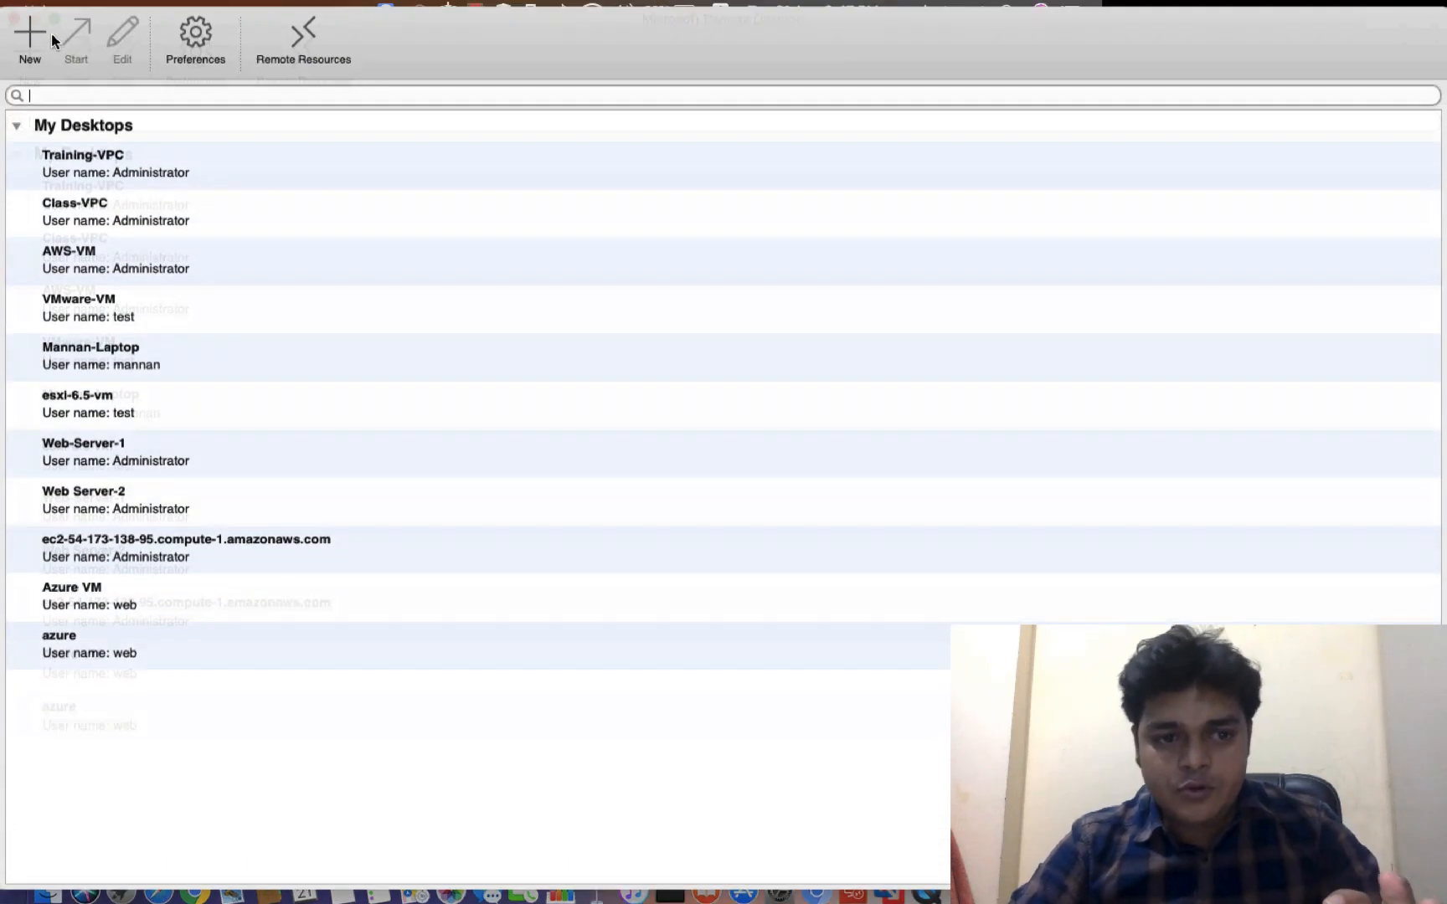
double_click(109, 358)
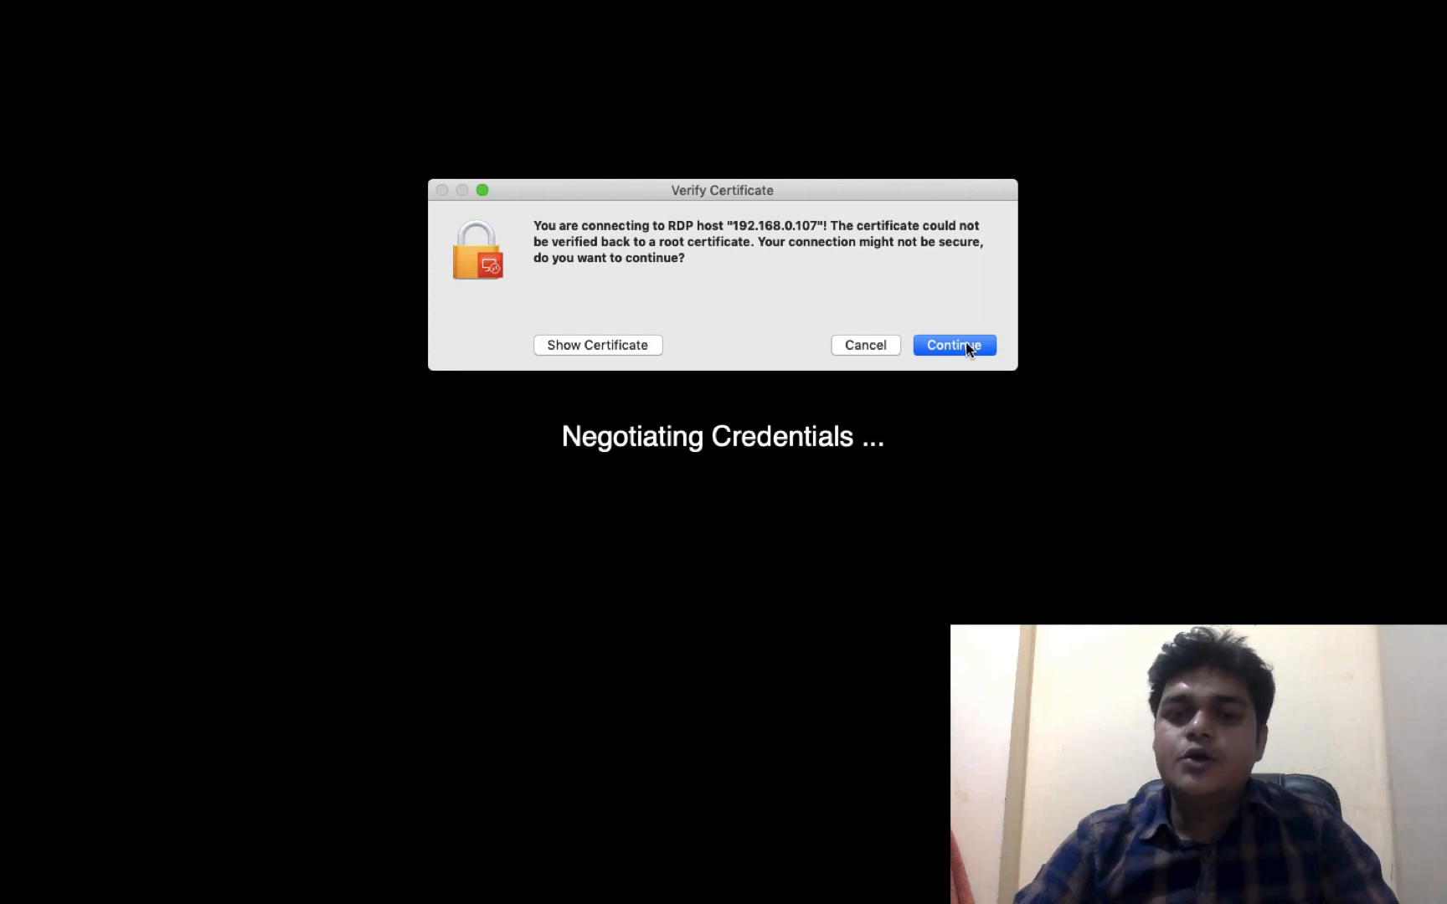
click(954, 345)
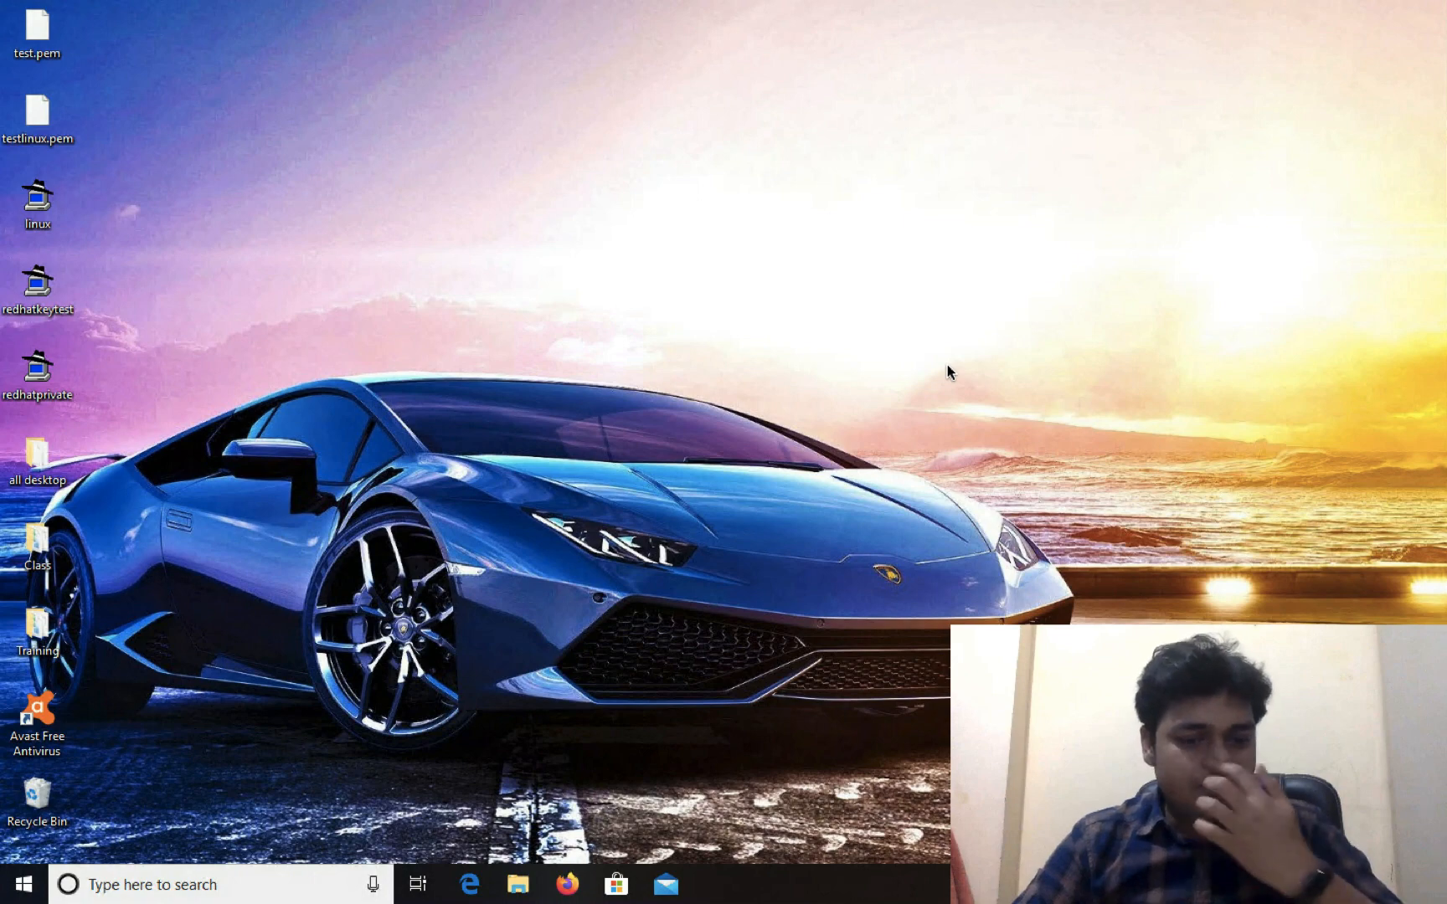
Launch a blank Paint canvas on the remote Windows desktop with Run → mspaint
key(super+r)
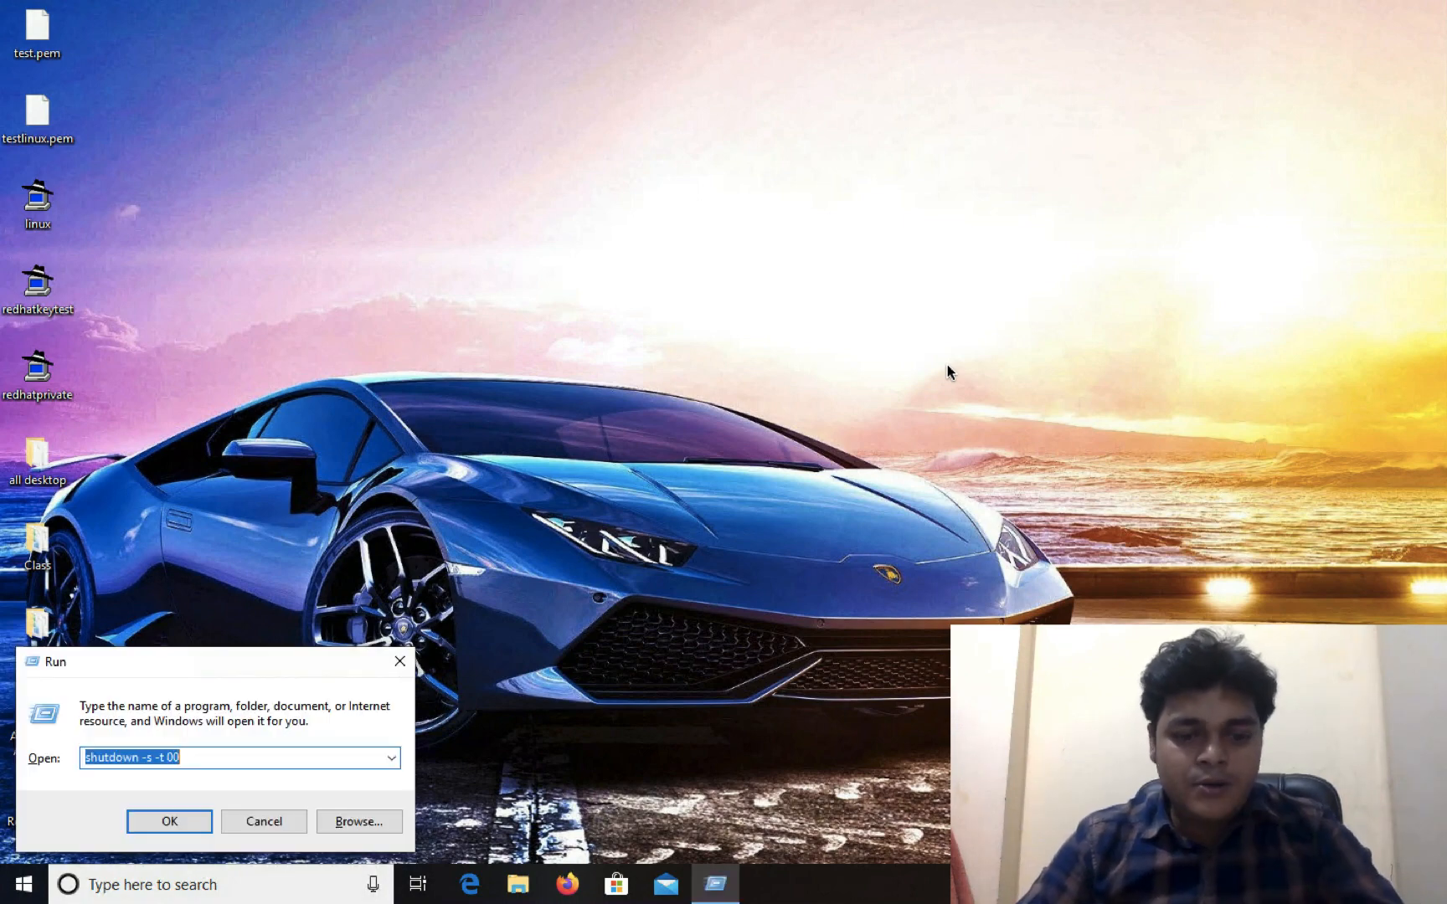
text(mspaint)
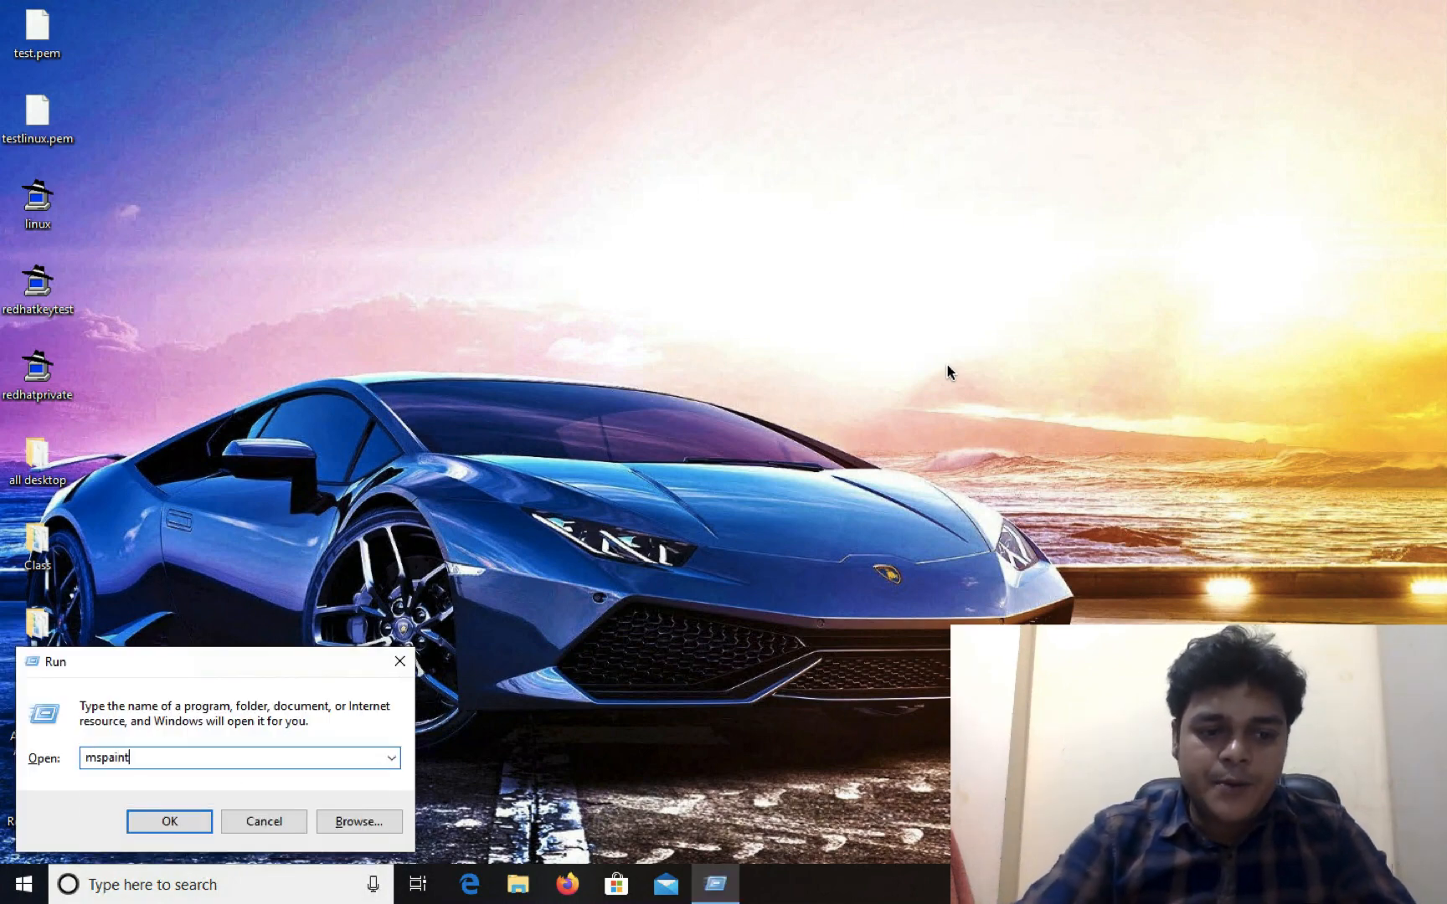
key(Return)
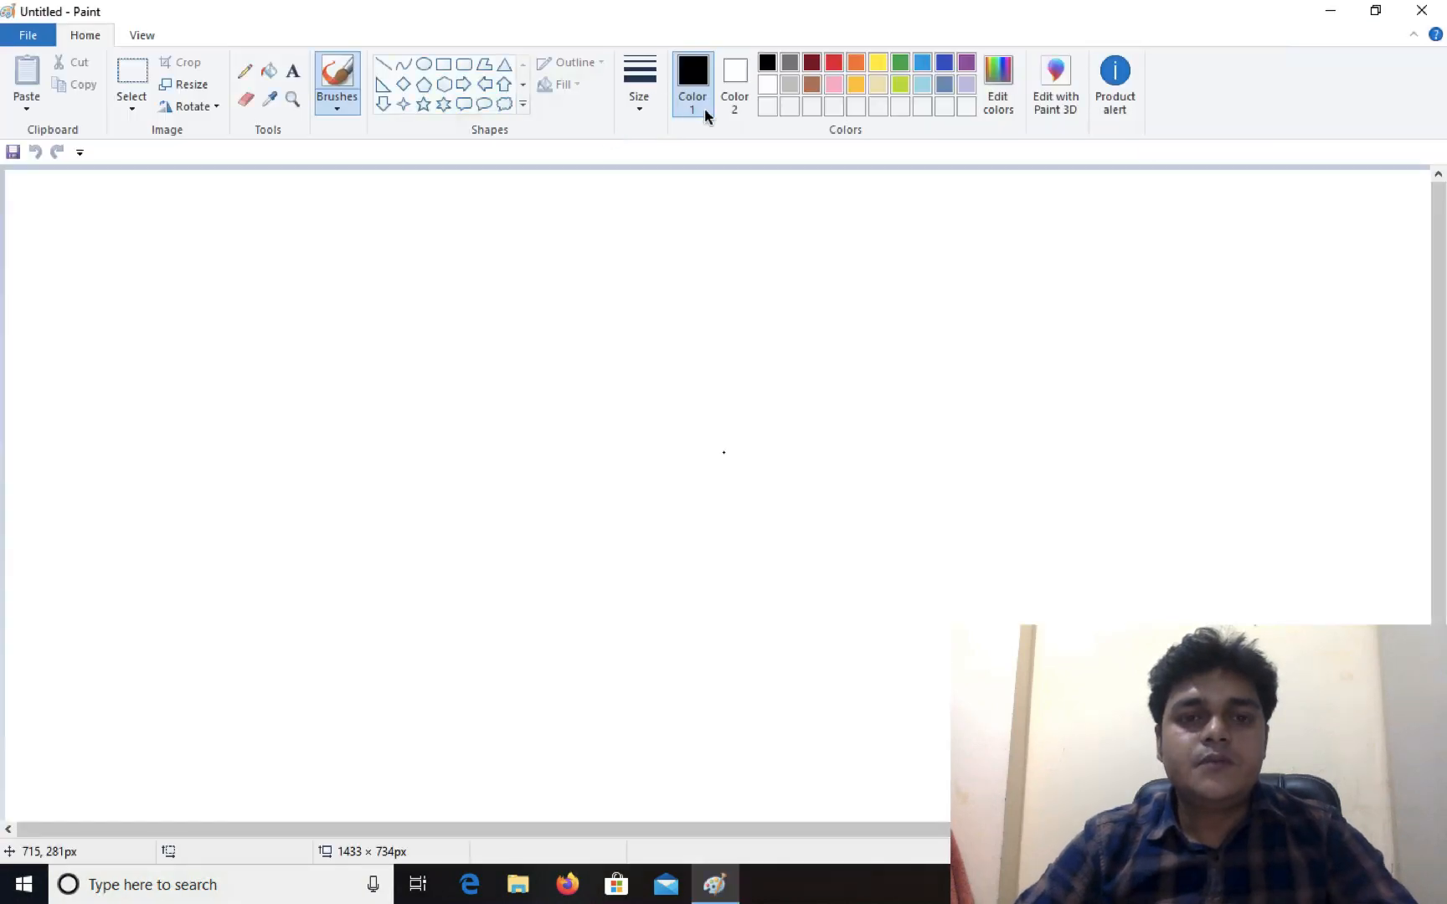
Draw a rectangle on the canvas and add a text box reading WP-Server
click(444, 65)
drag(213, 333, 422, 551)
click(292, 70)
text(WP)
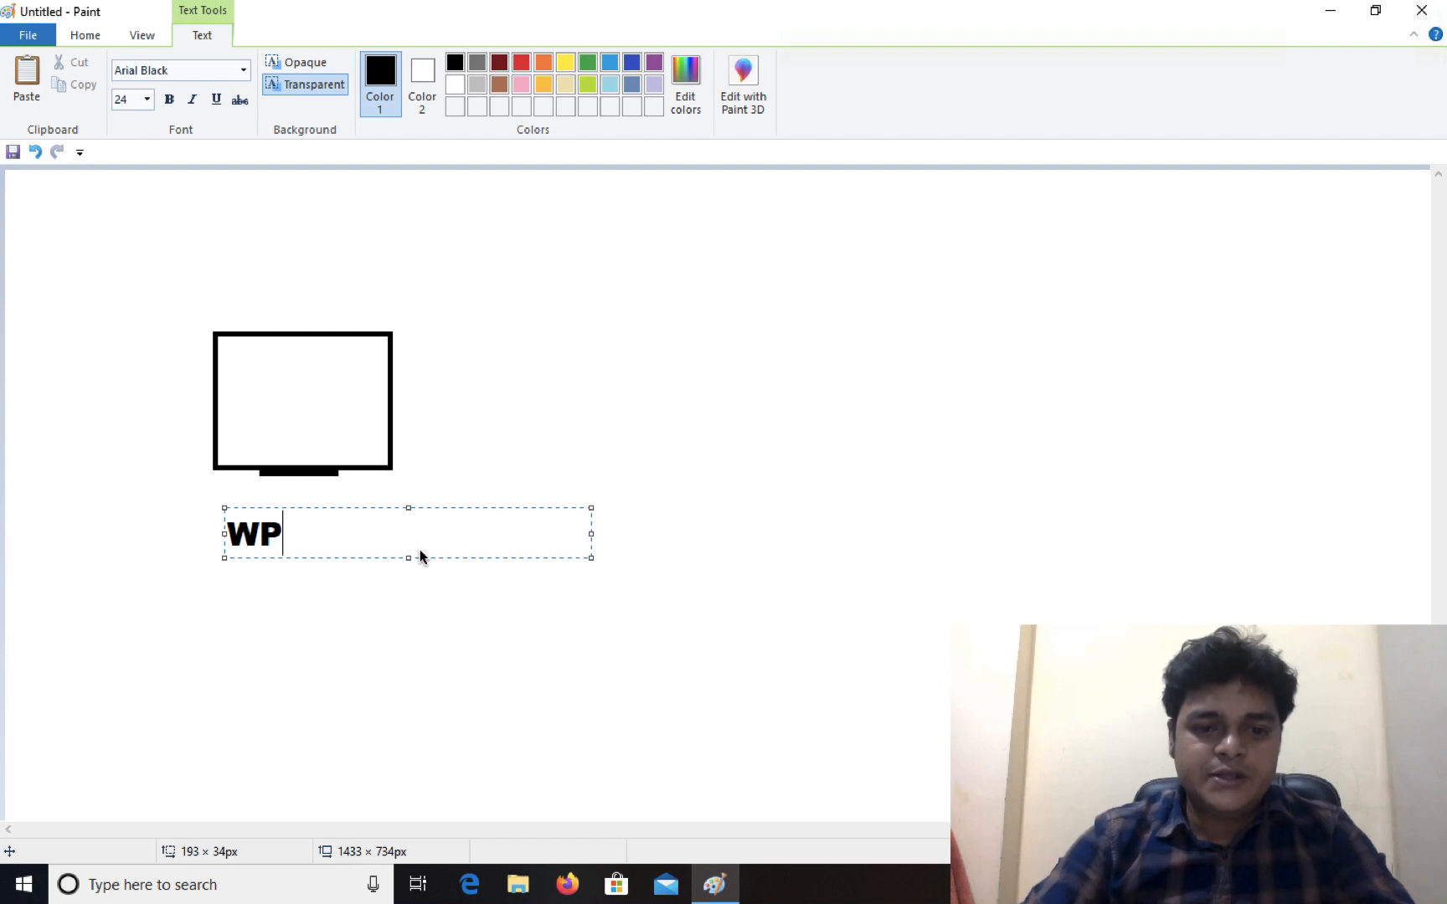
text(-Server)
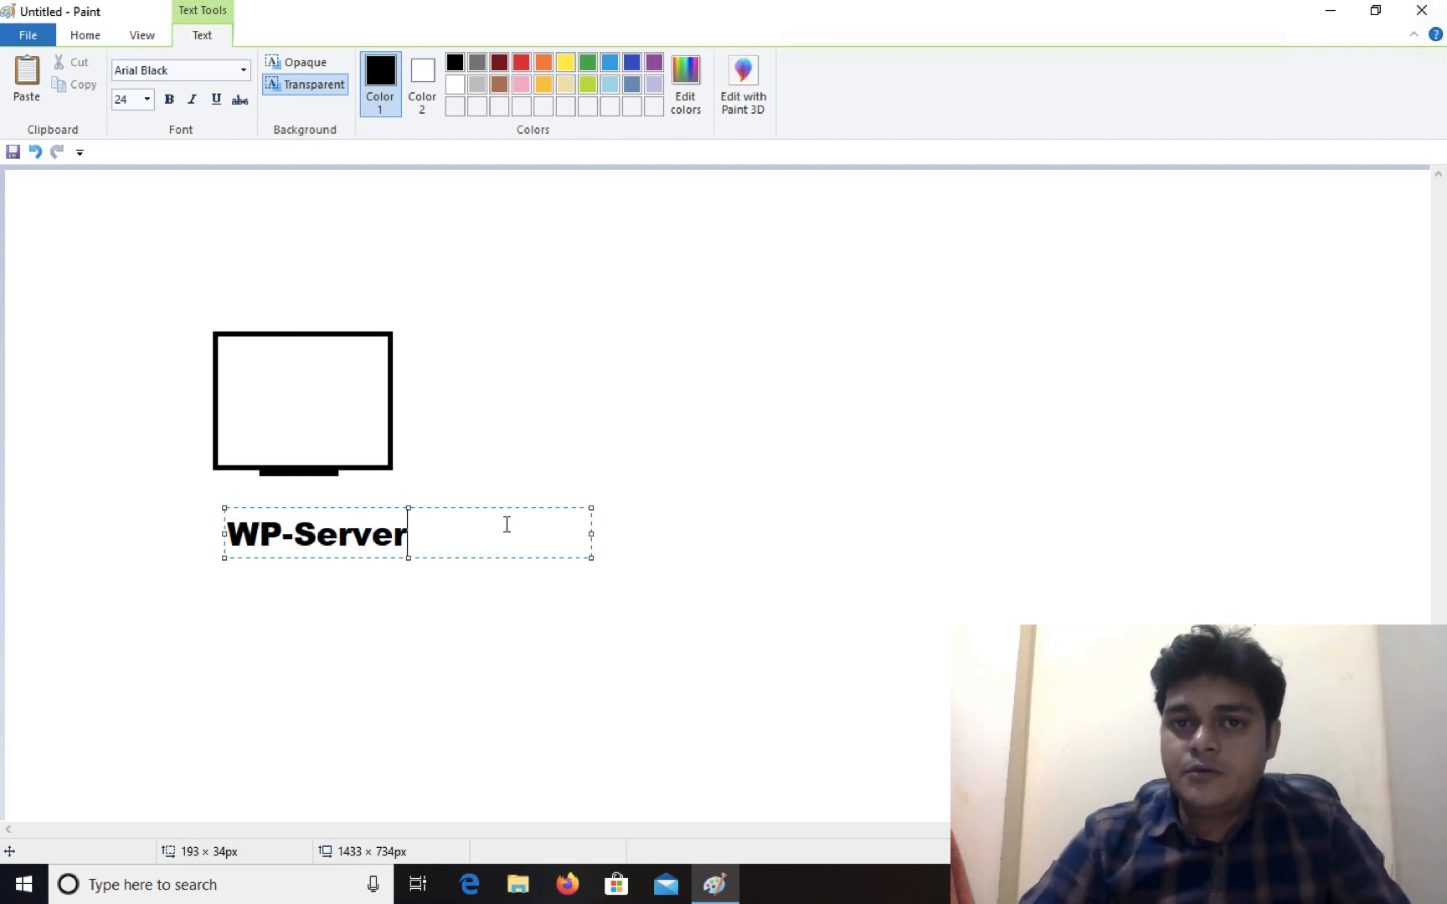
Add lines 1-Dynamic Web, 2-Static Web and 3-E-cpmmerce below WP-Server
key(Return)
text(1-)
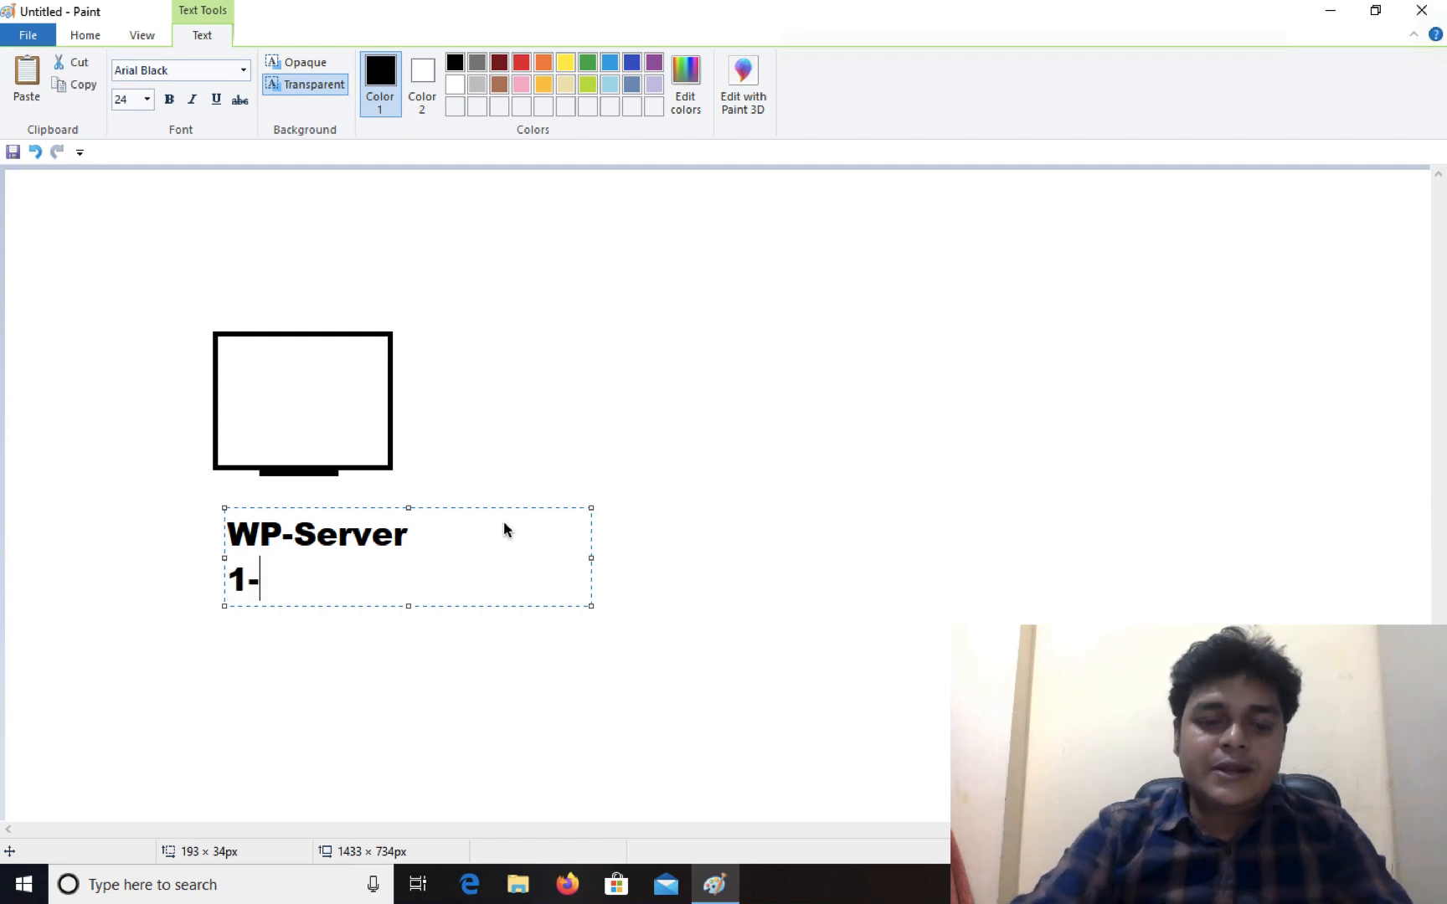
text(Dynamic )
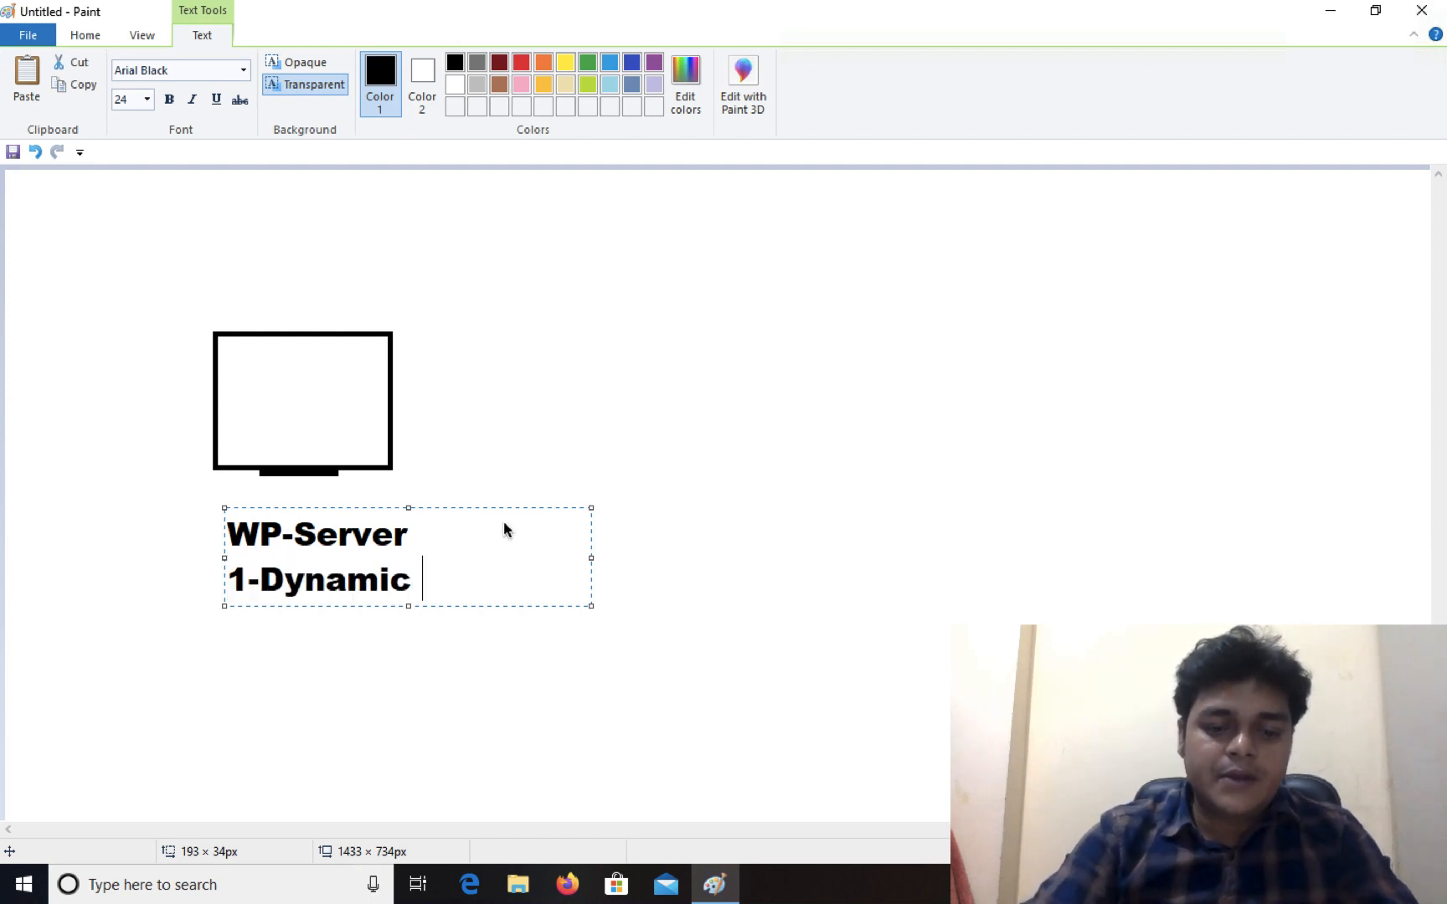
text(Web)
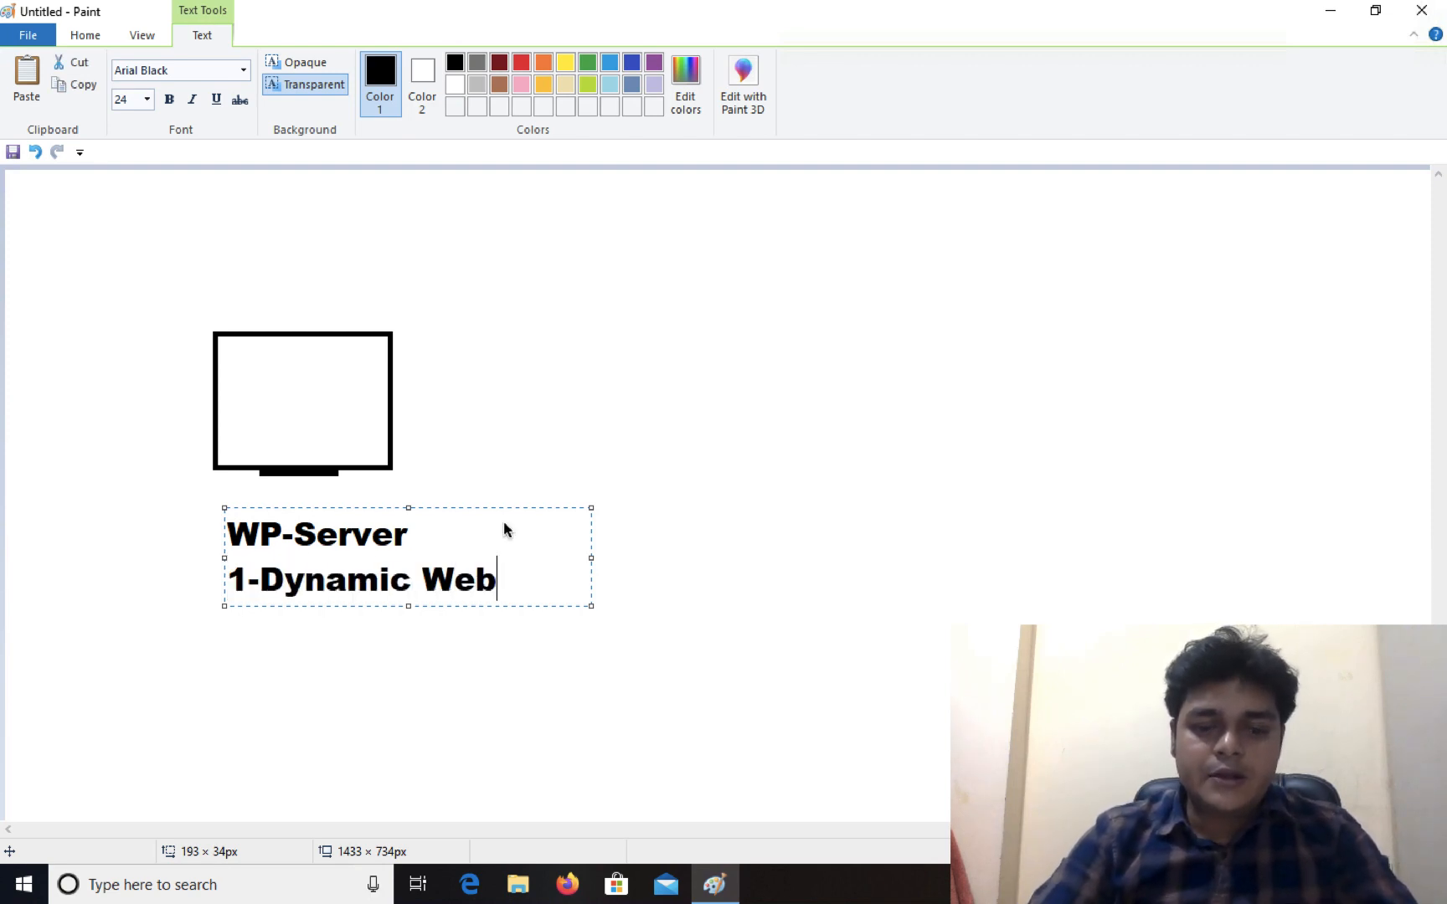
key(Return)
text(2-Stat)
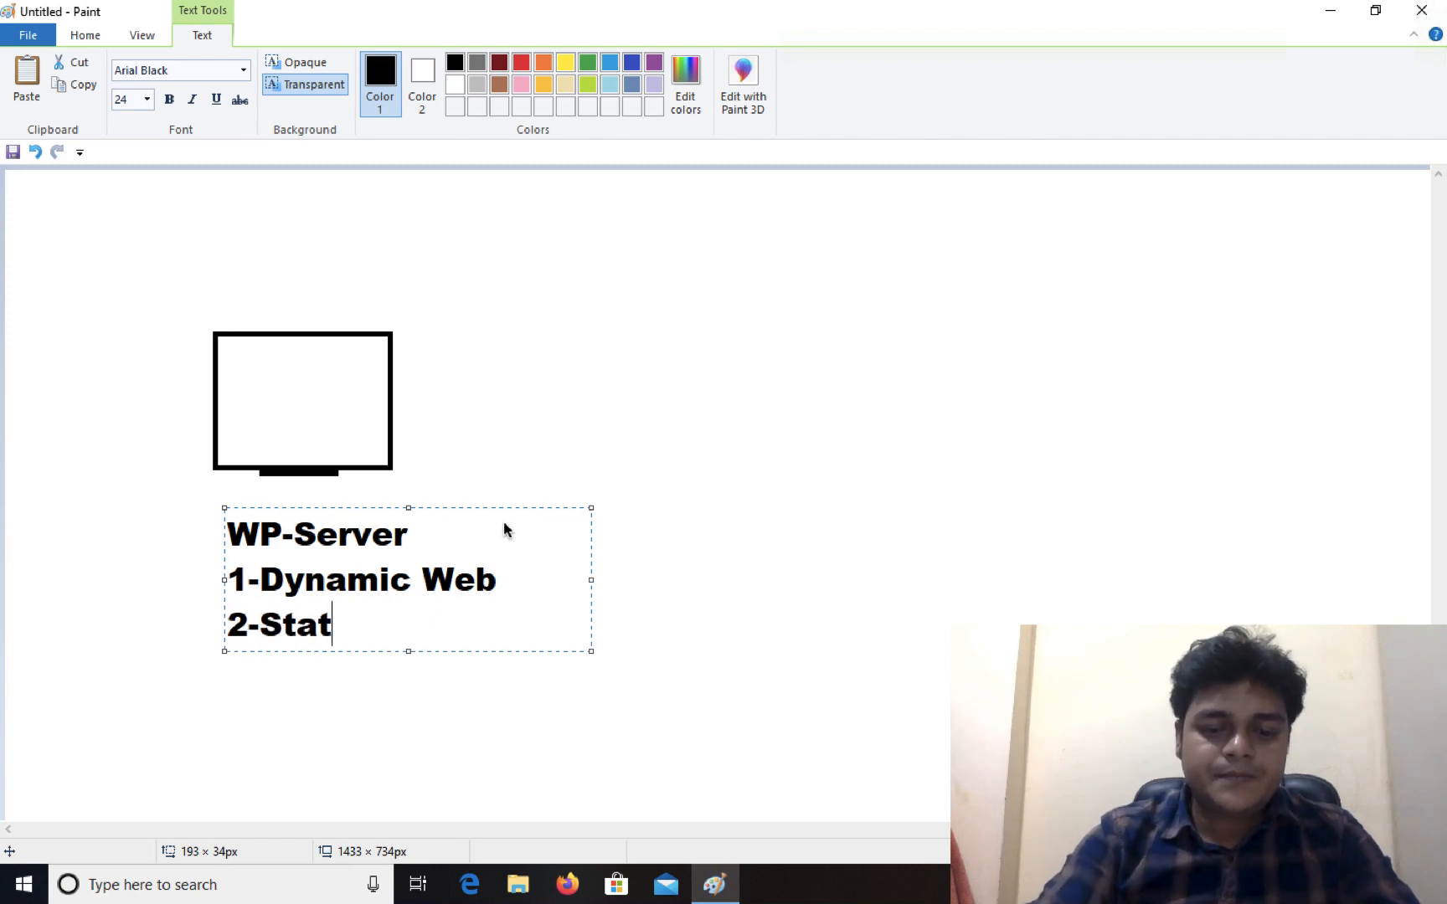
text(ic Web)
key(Return)
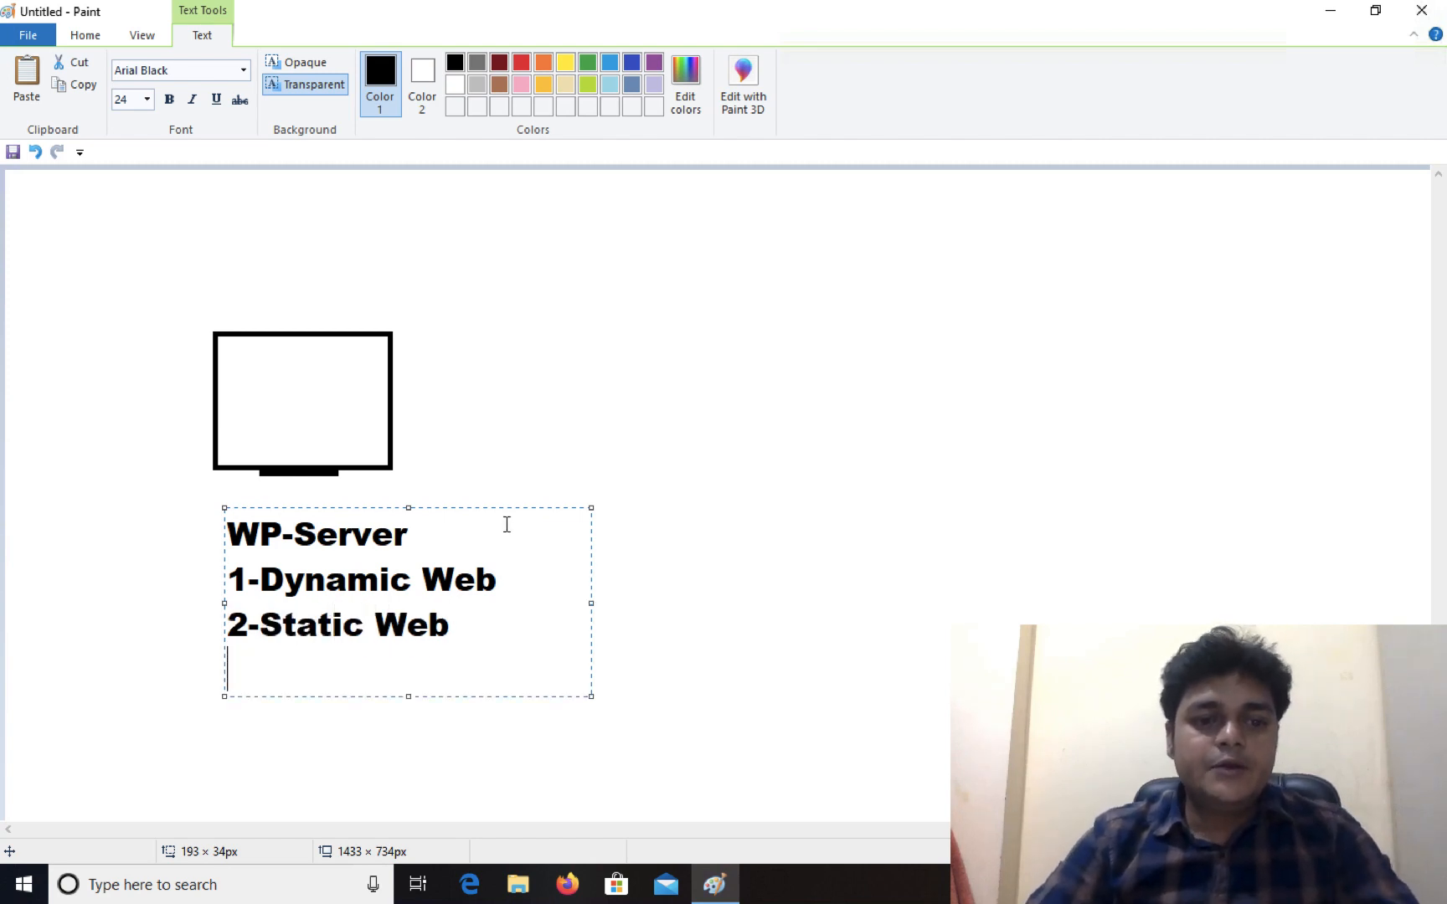
text(3-)
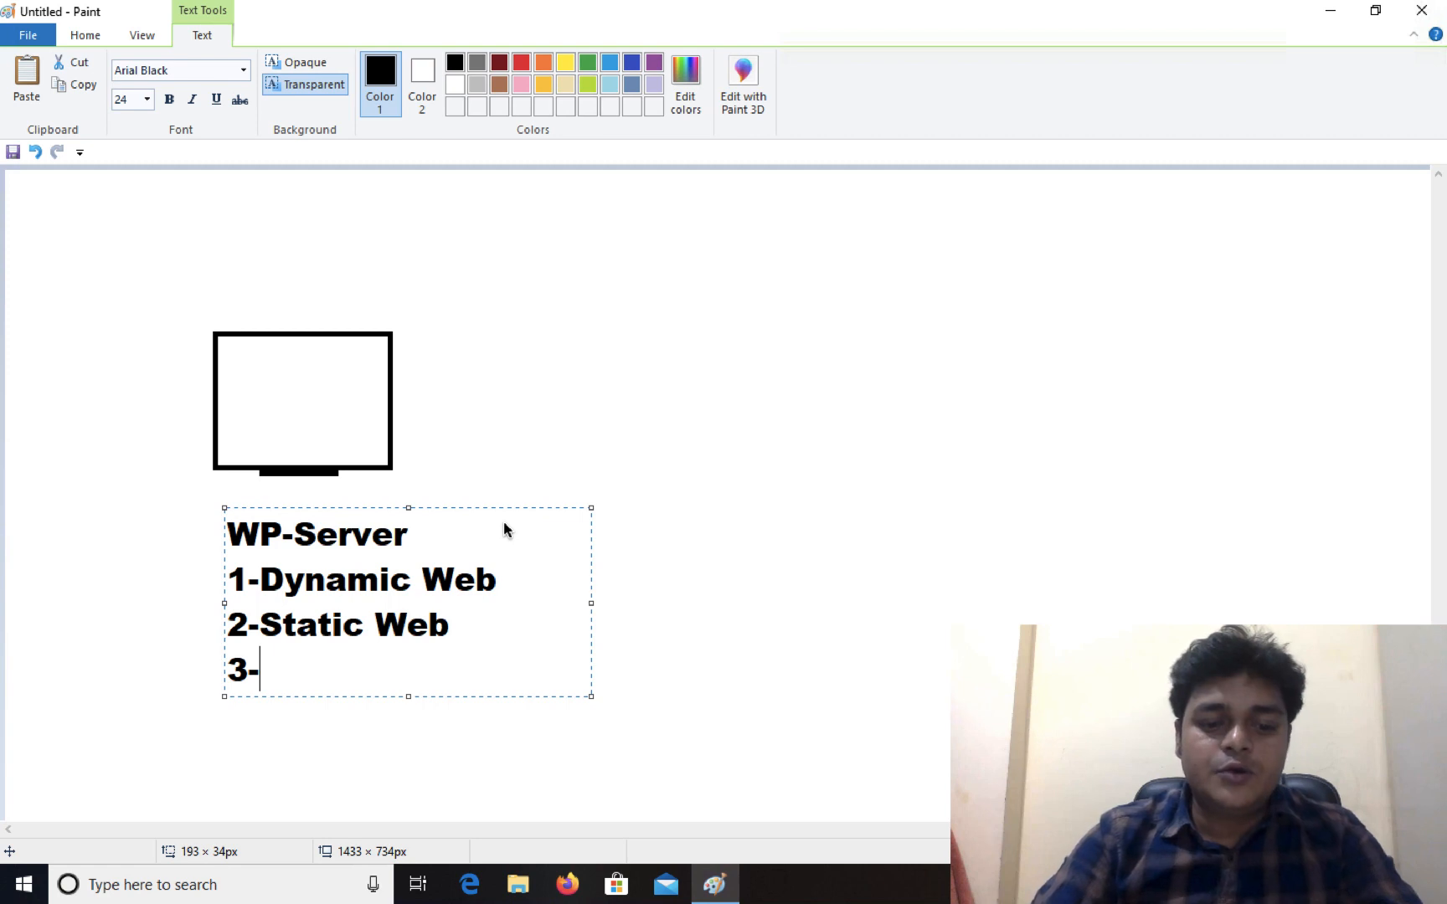
text(E-cpmme)
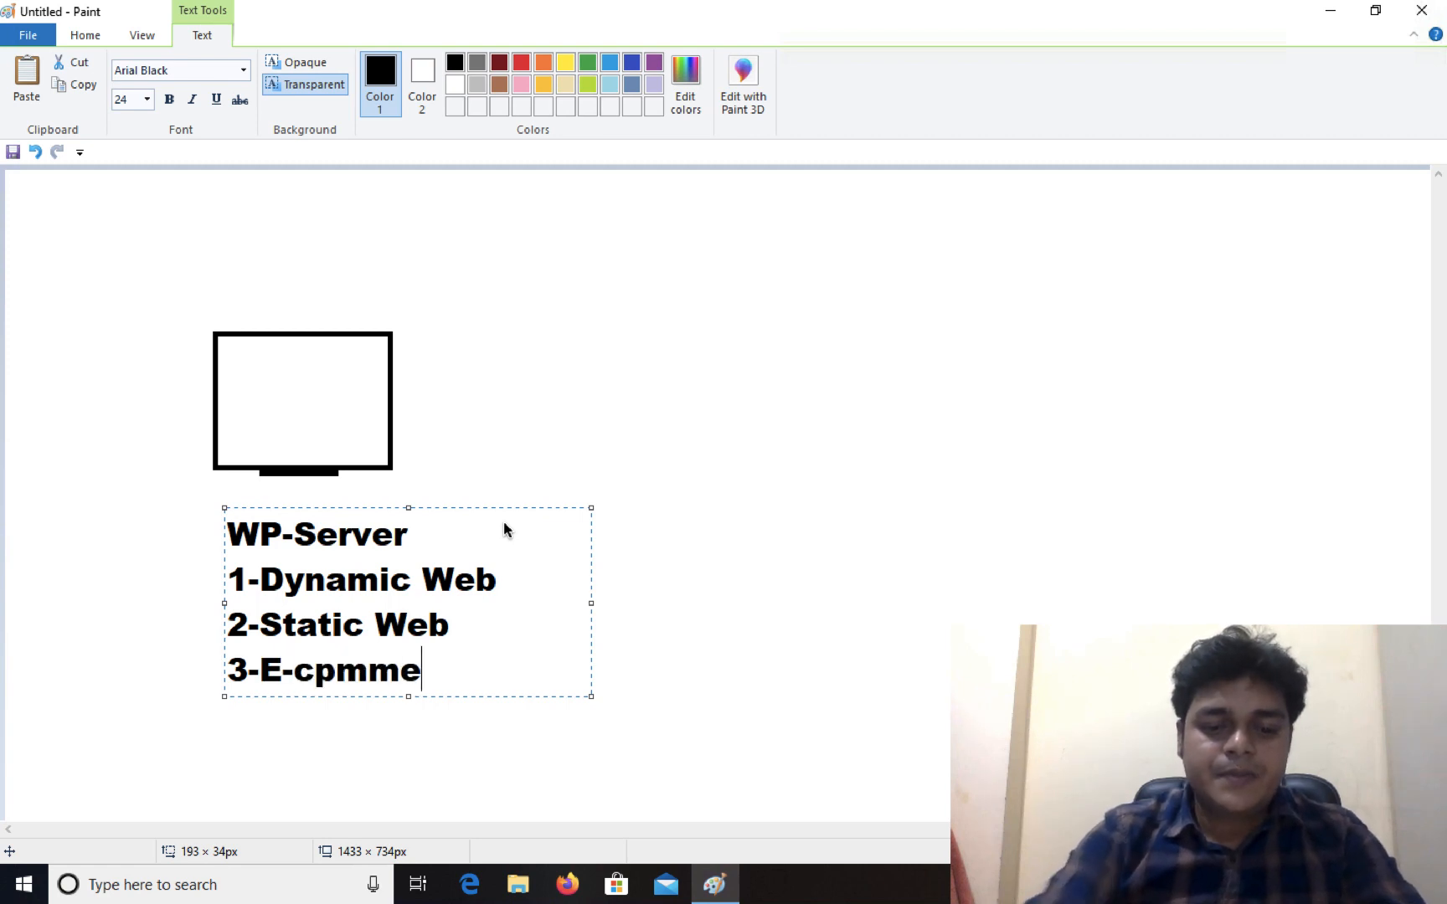
text(rce)
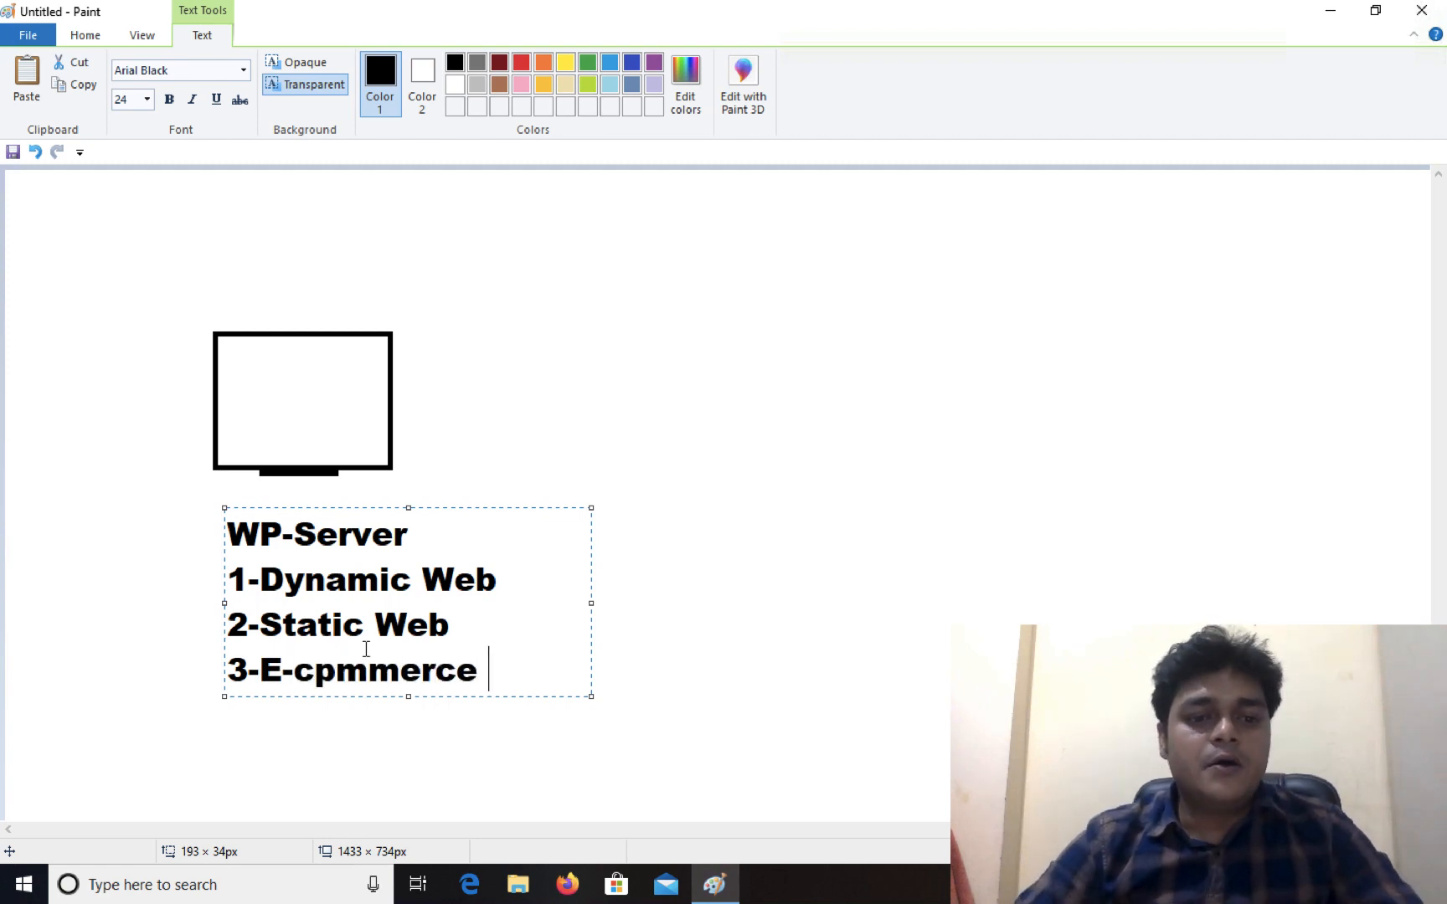
Correct the last line's typo so it reads 3-E-commerce
right_click(337, 670)
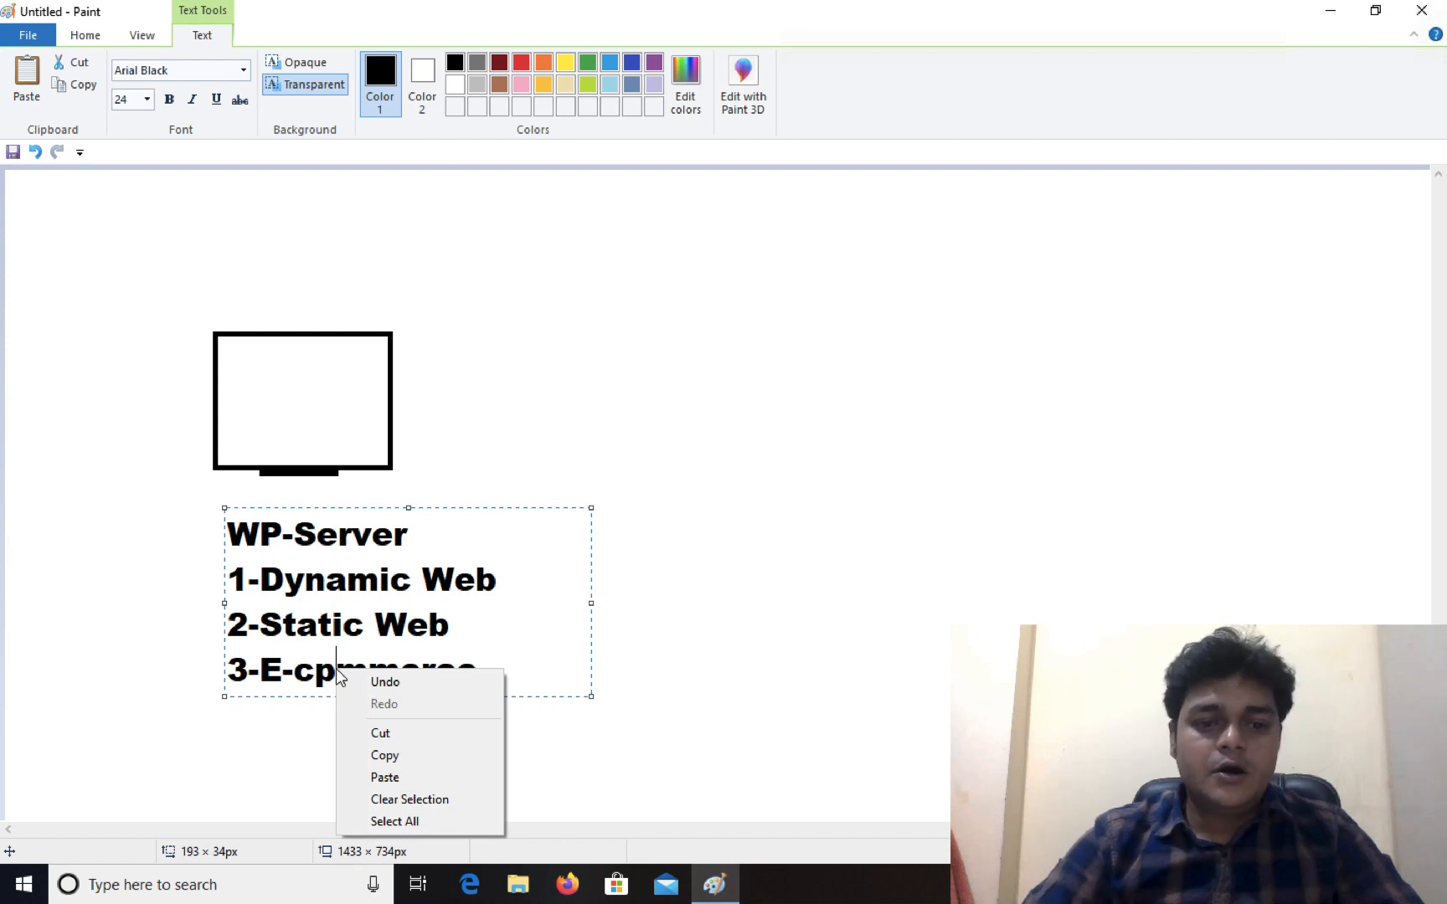
click(521, 668)
key(BackSpace)
key(BackSpace)
key(BackSpace)
key(BackSpace)
key(BackSpace)
key(BackSpace)
key(BackSpace)
key(BackSpace)
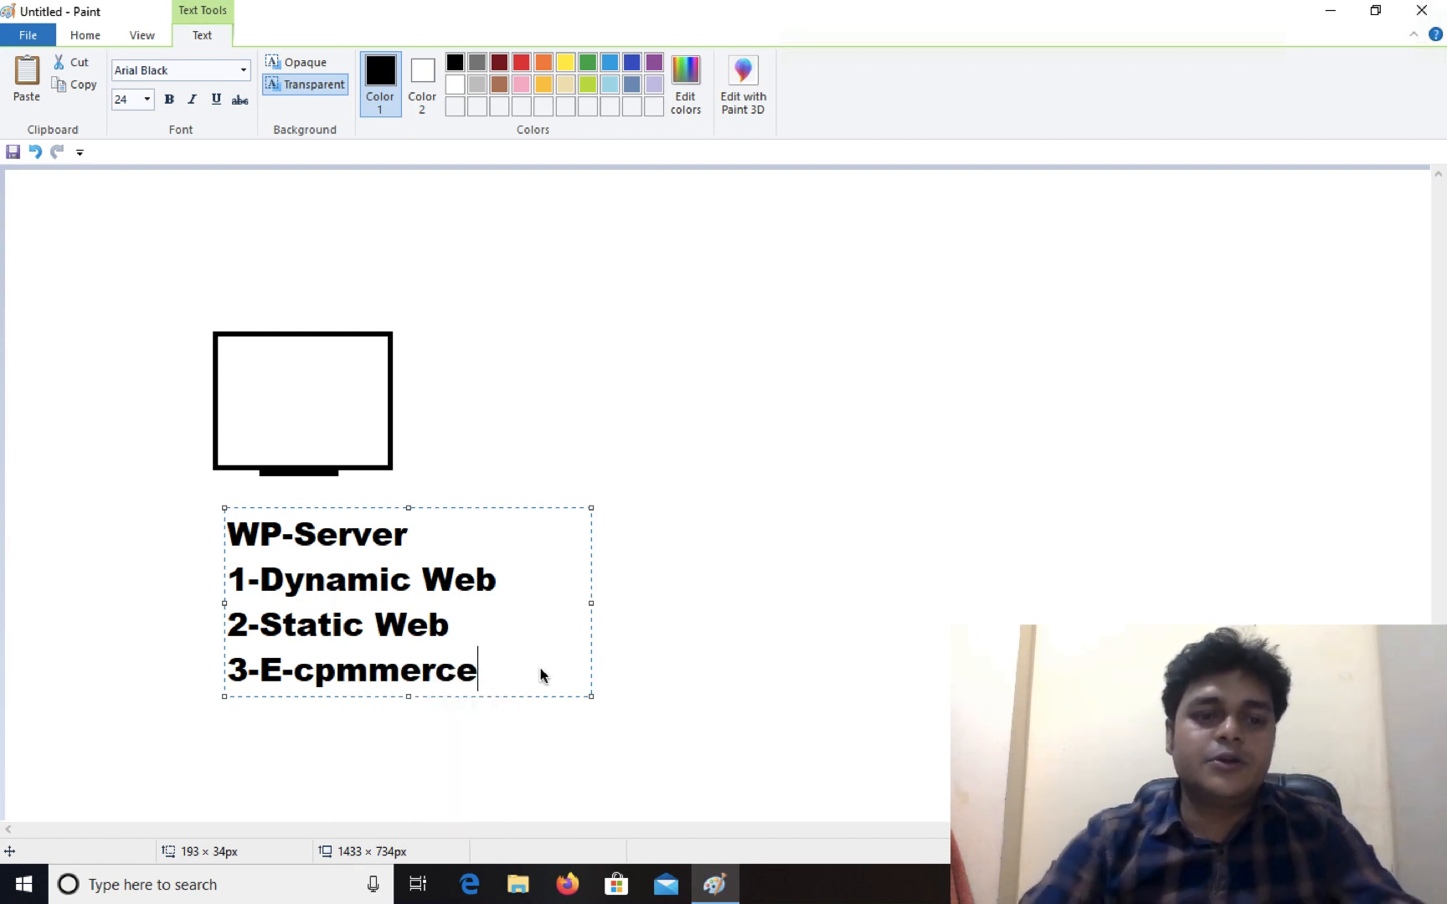
text(o)
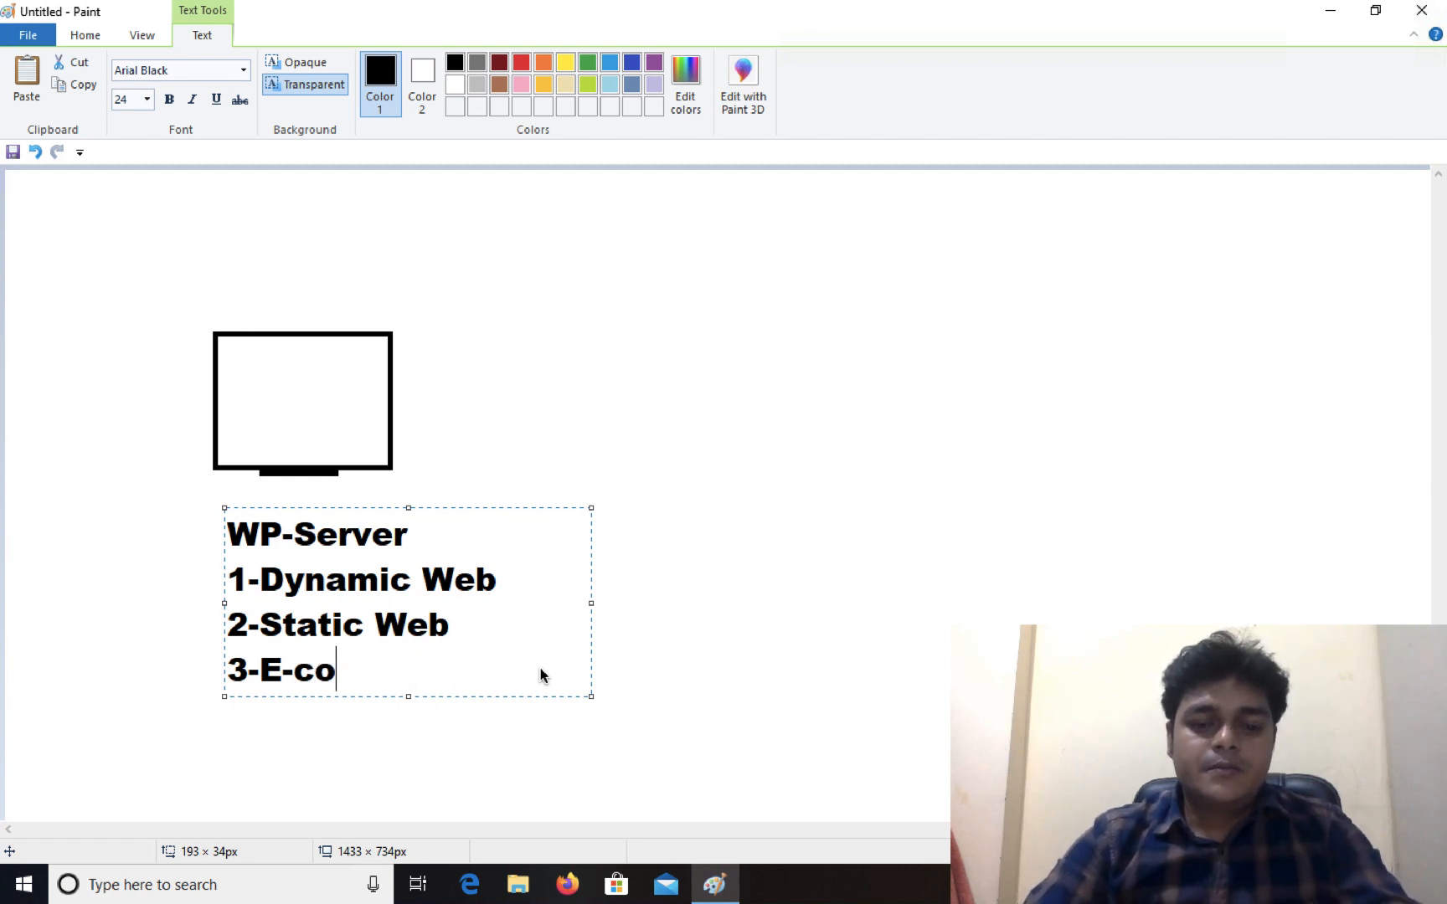
text(mmerce)
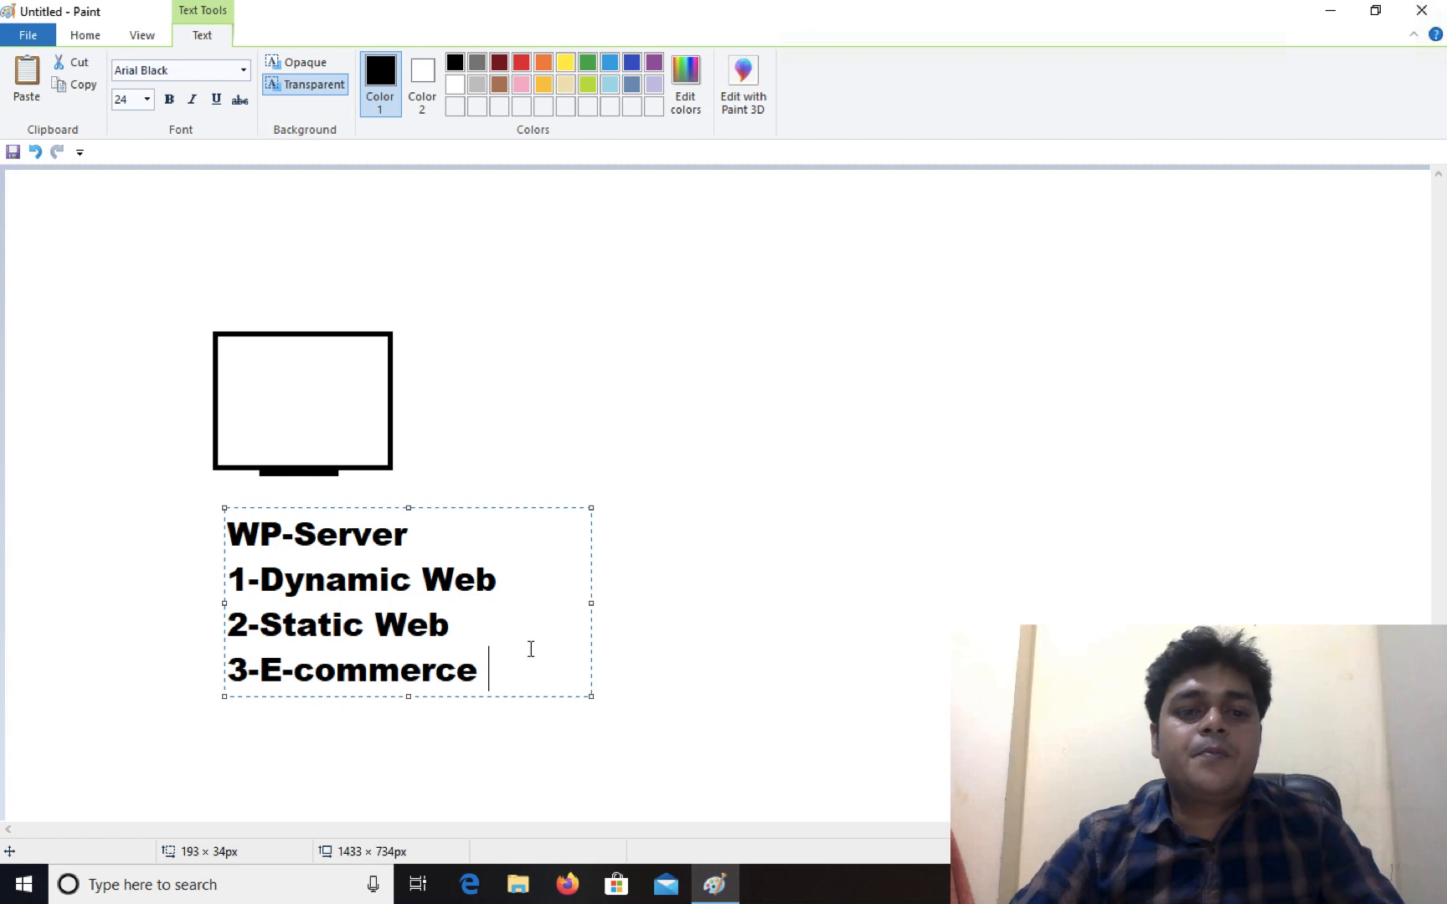
Colour the three numbered lines dark red and commit the text to the canvas
drag(492, 670, 225, 575)
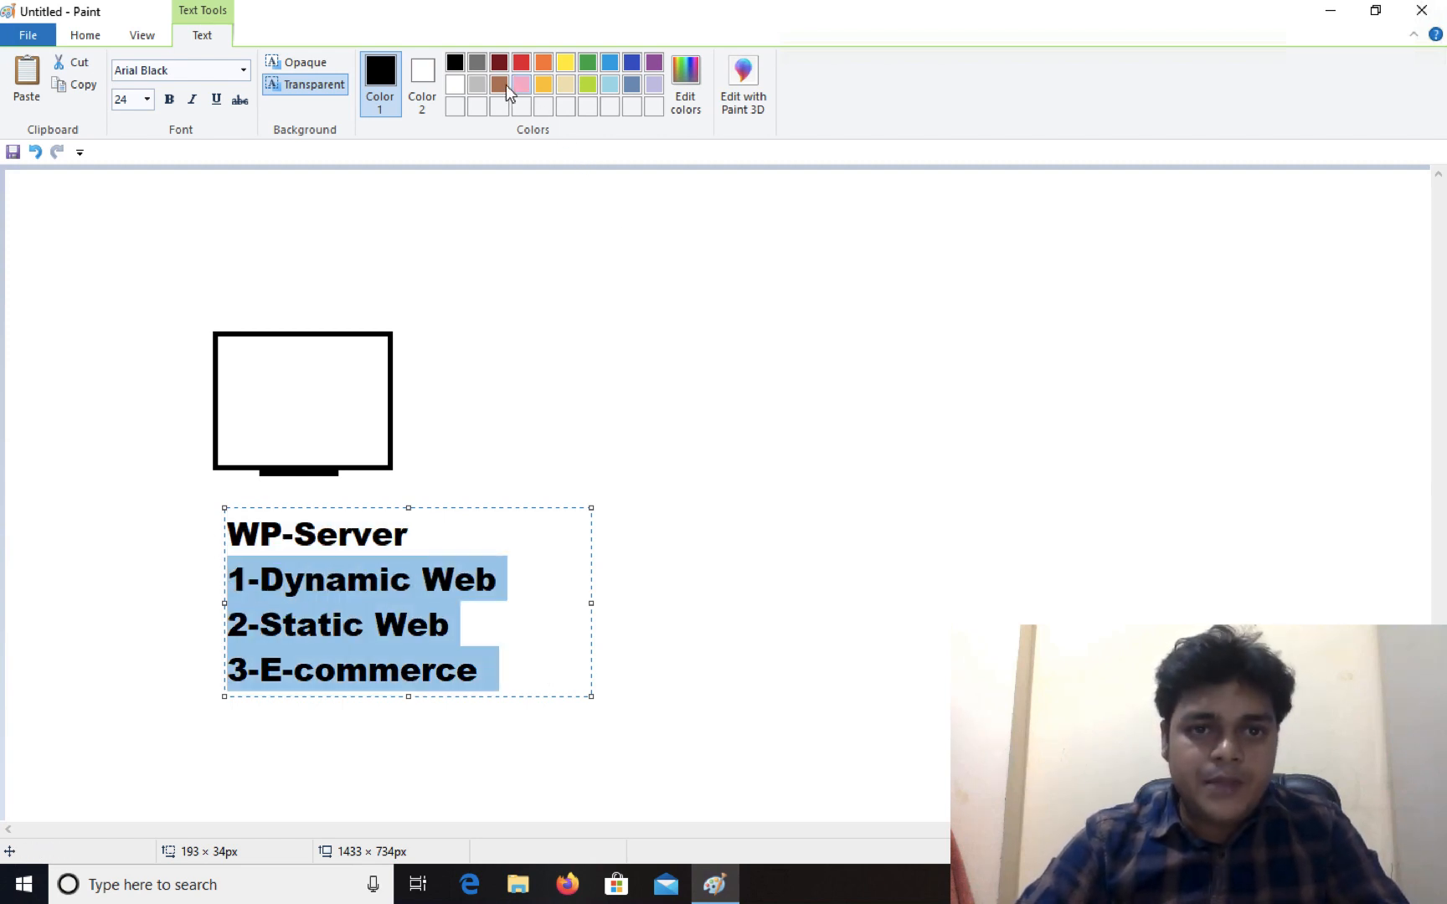
click(499, 66)
click(694, 204)
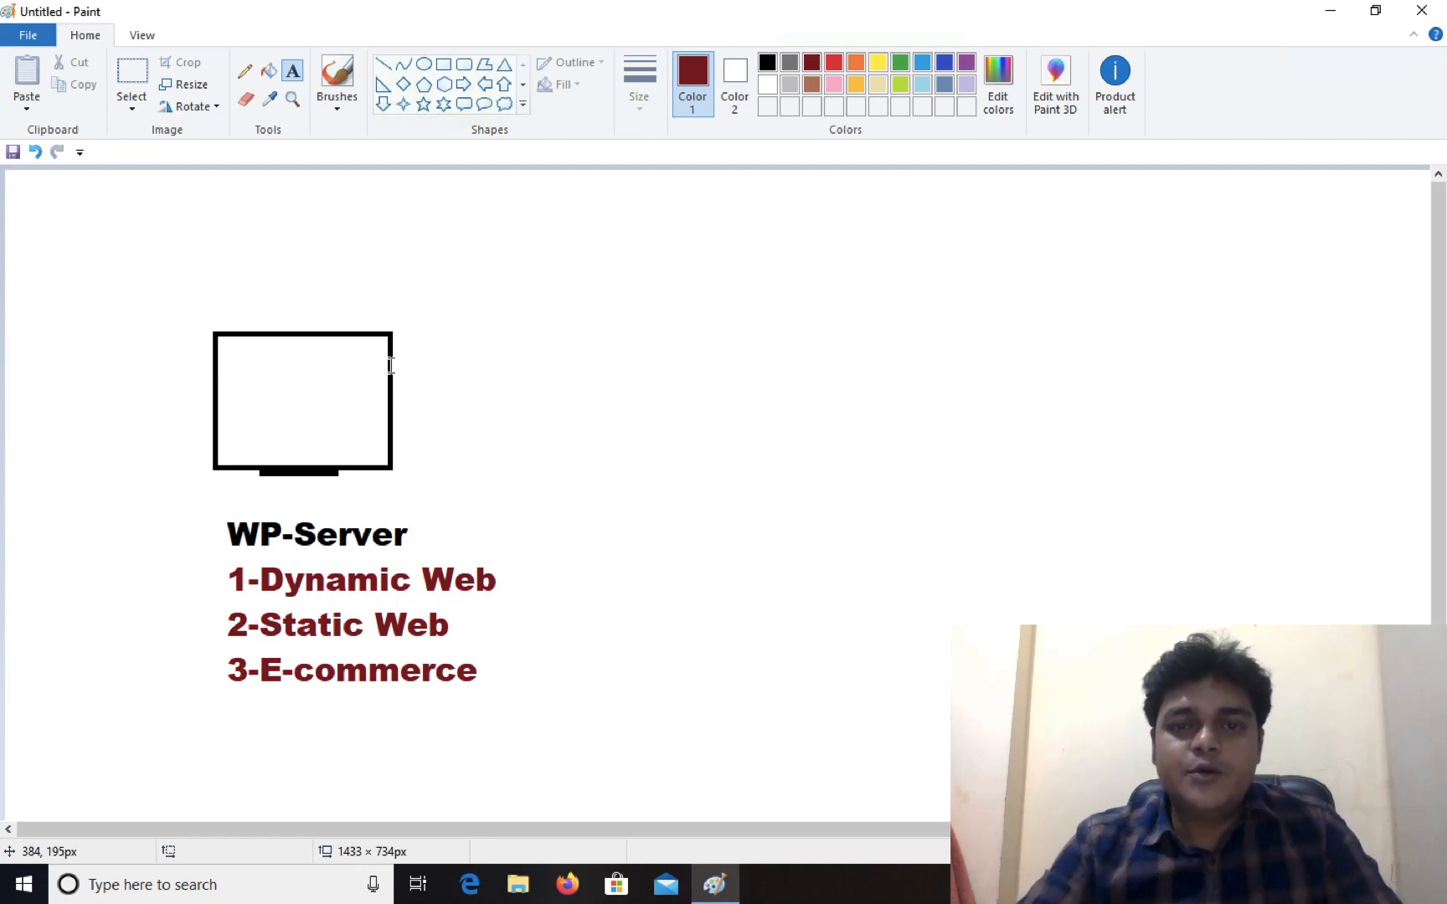
key(ctrl+Left)
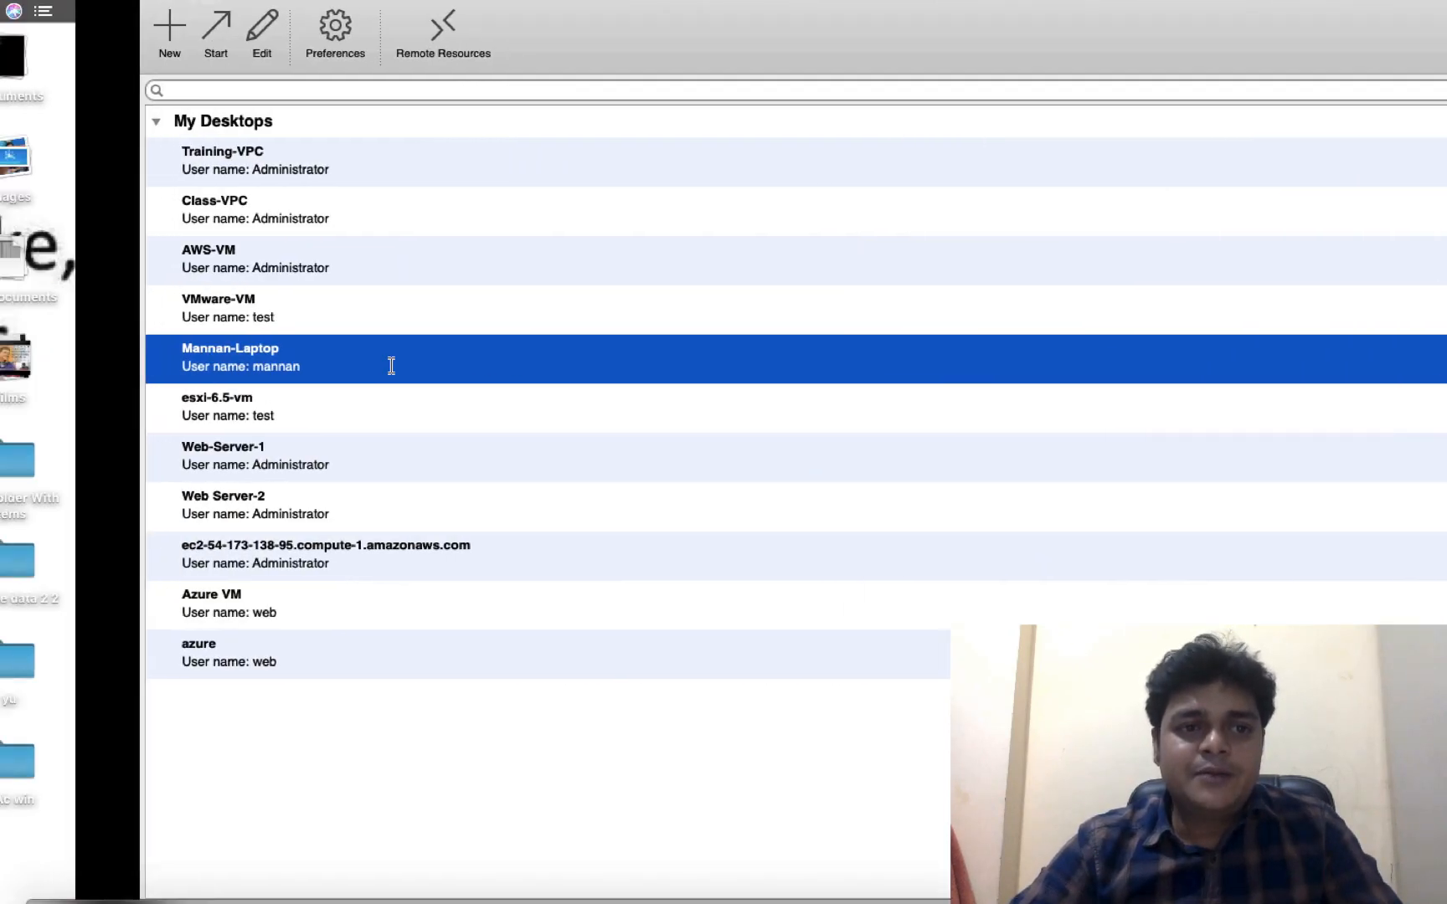
Swipe back to the Mac desktop showing wordpresskey.pem-2.txt in TextEdit
key(ctrl+Left)
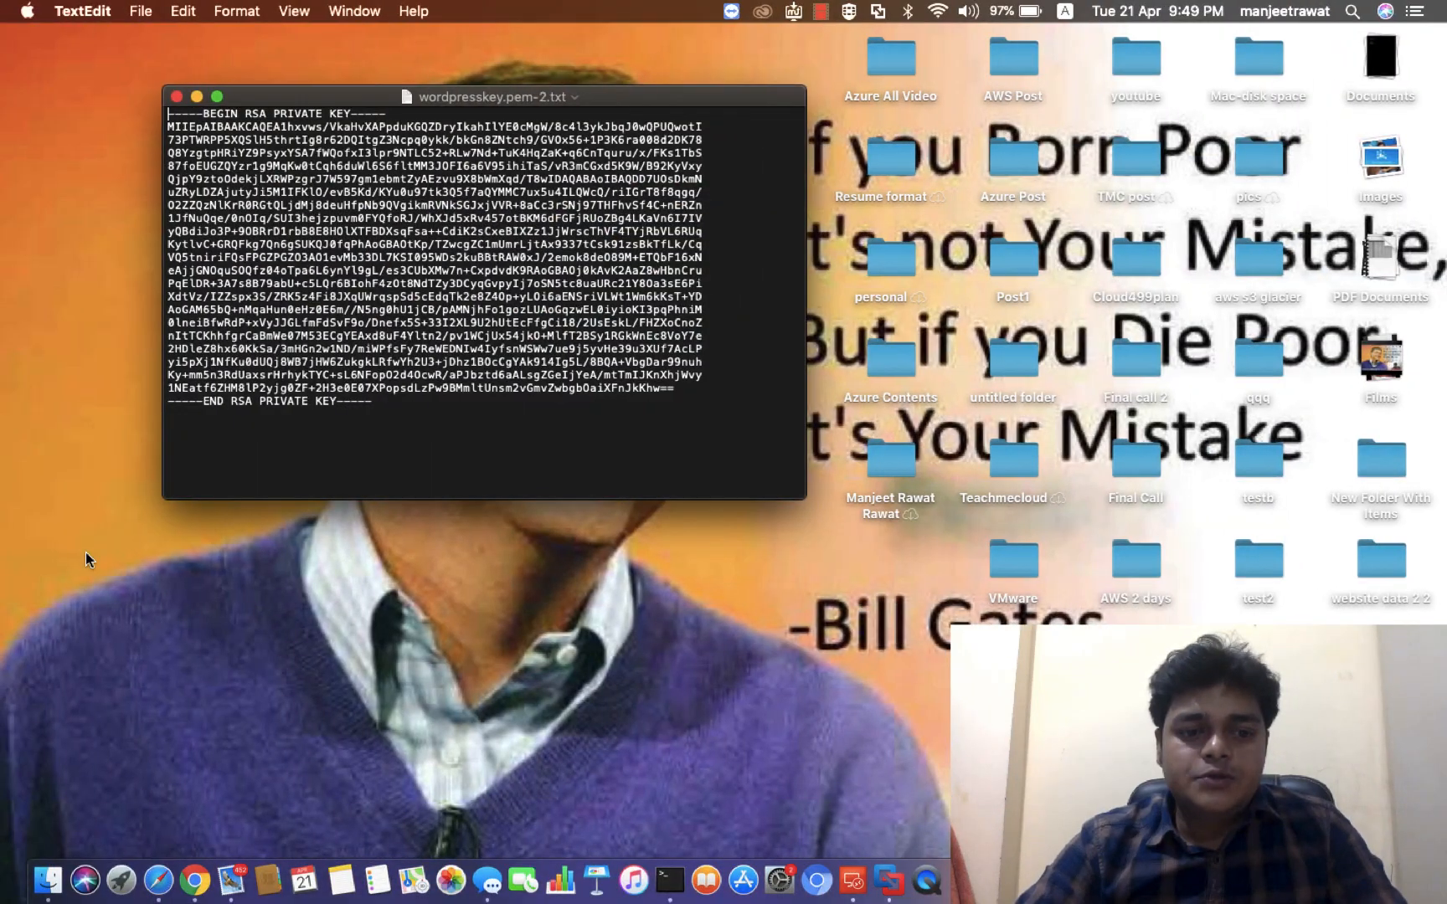
Refresh the Instances list and name the running t2.micro instance Wordpress-Server
click(158, 879)
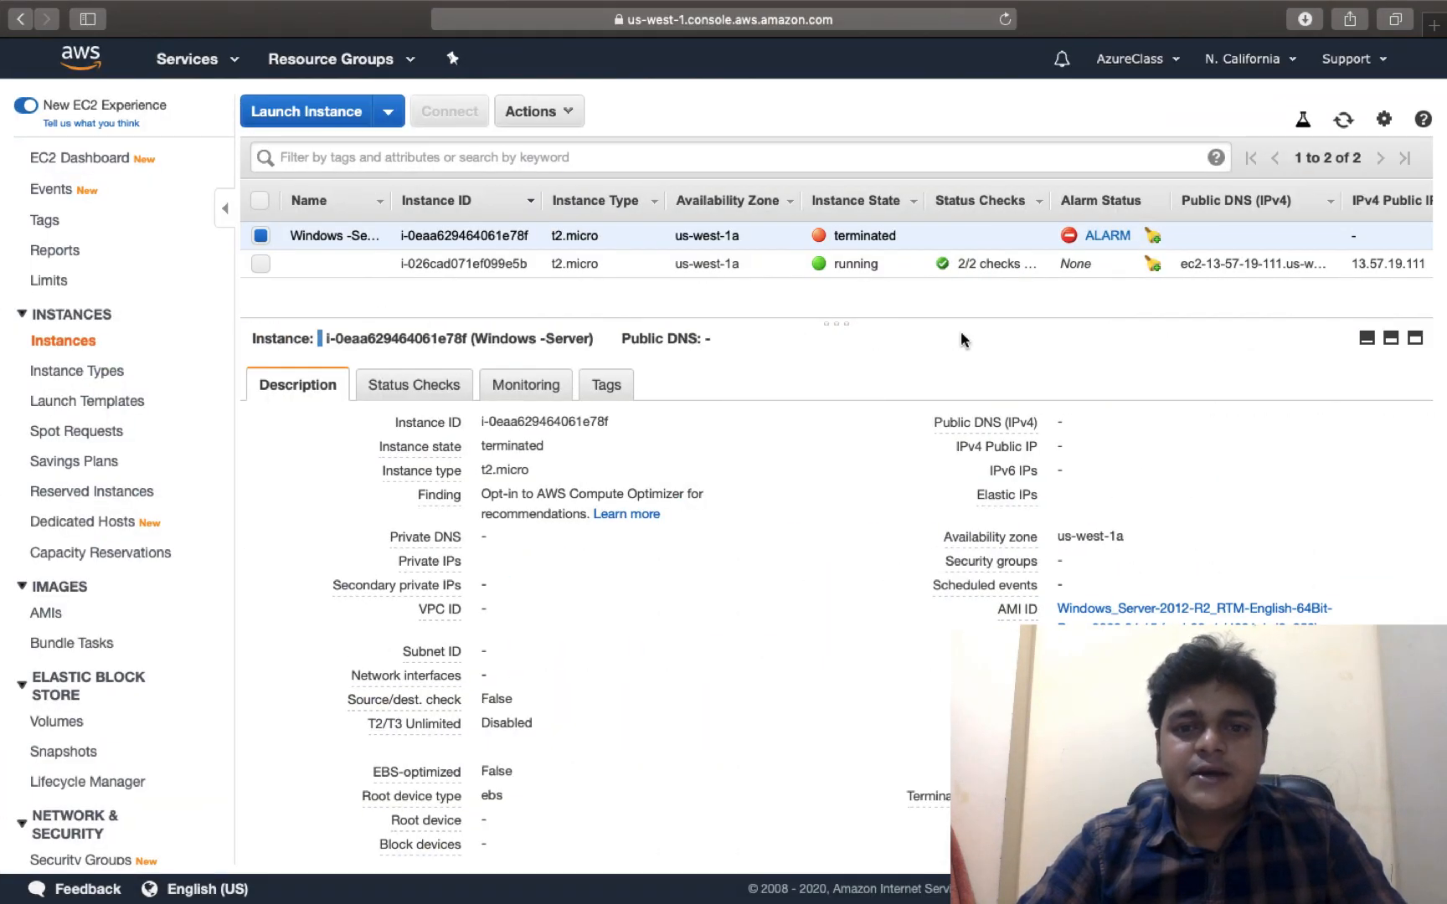
click(1343, 119)
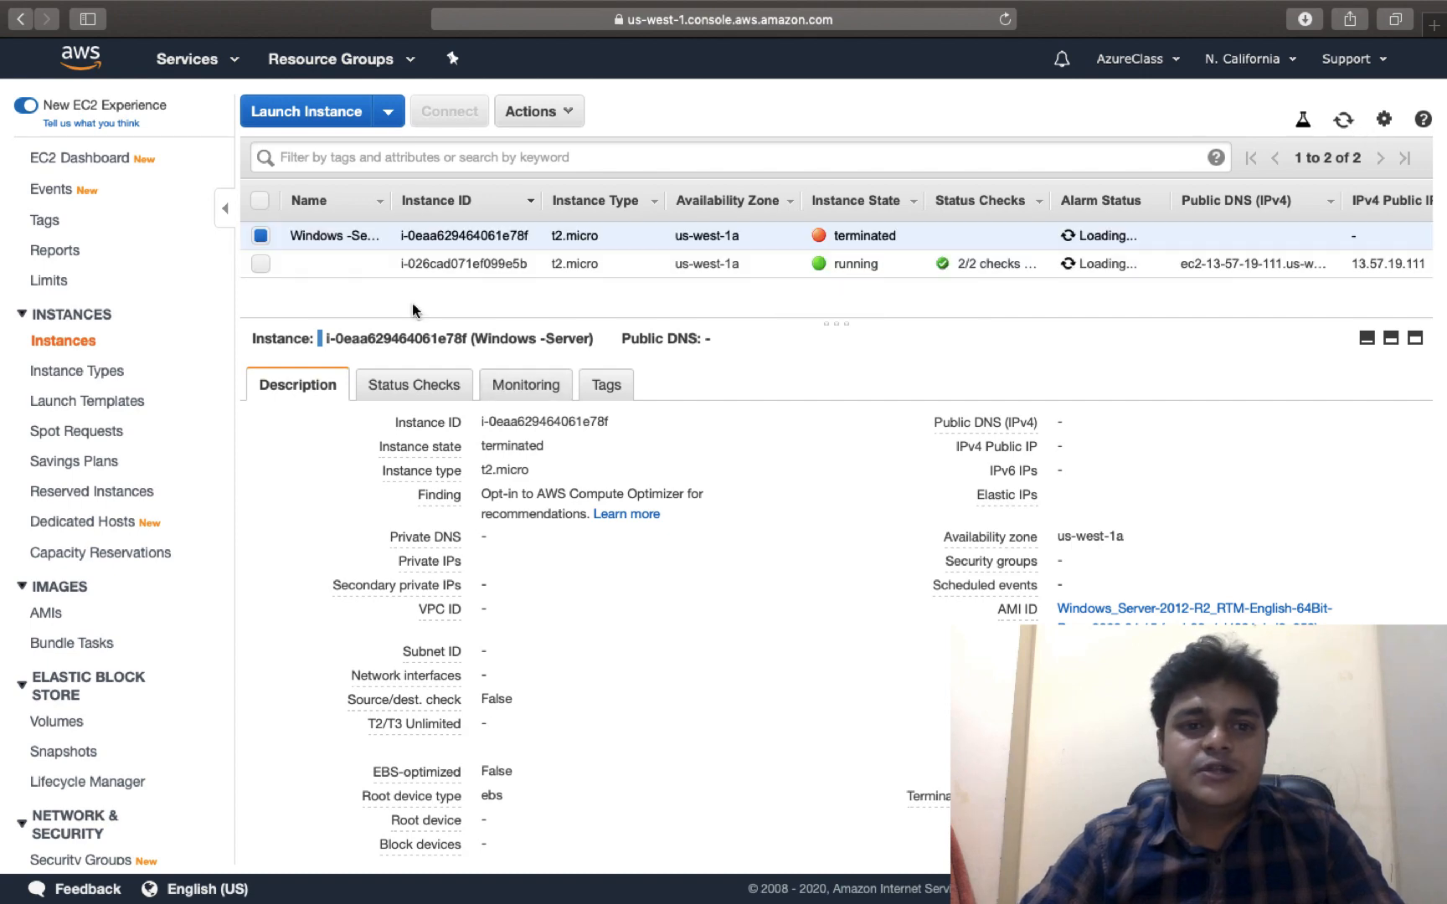
click(372, 264)
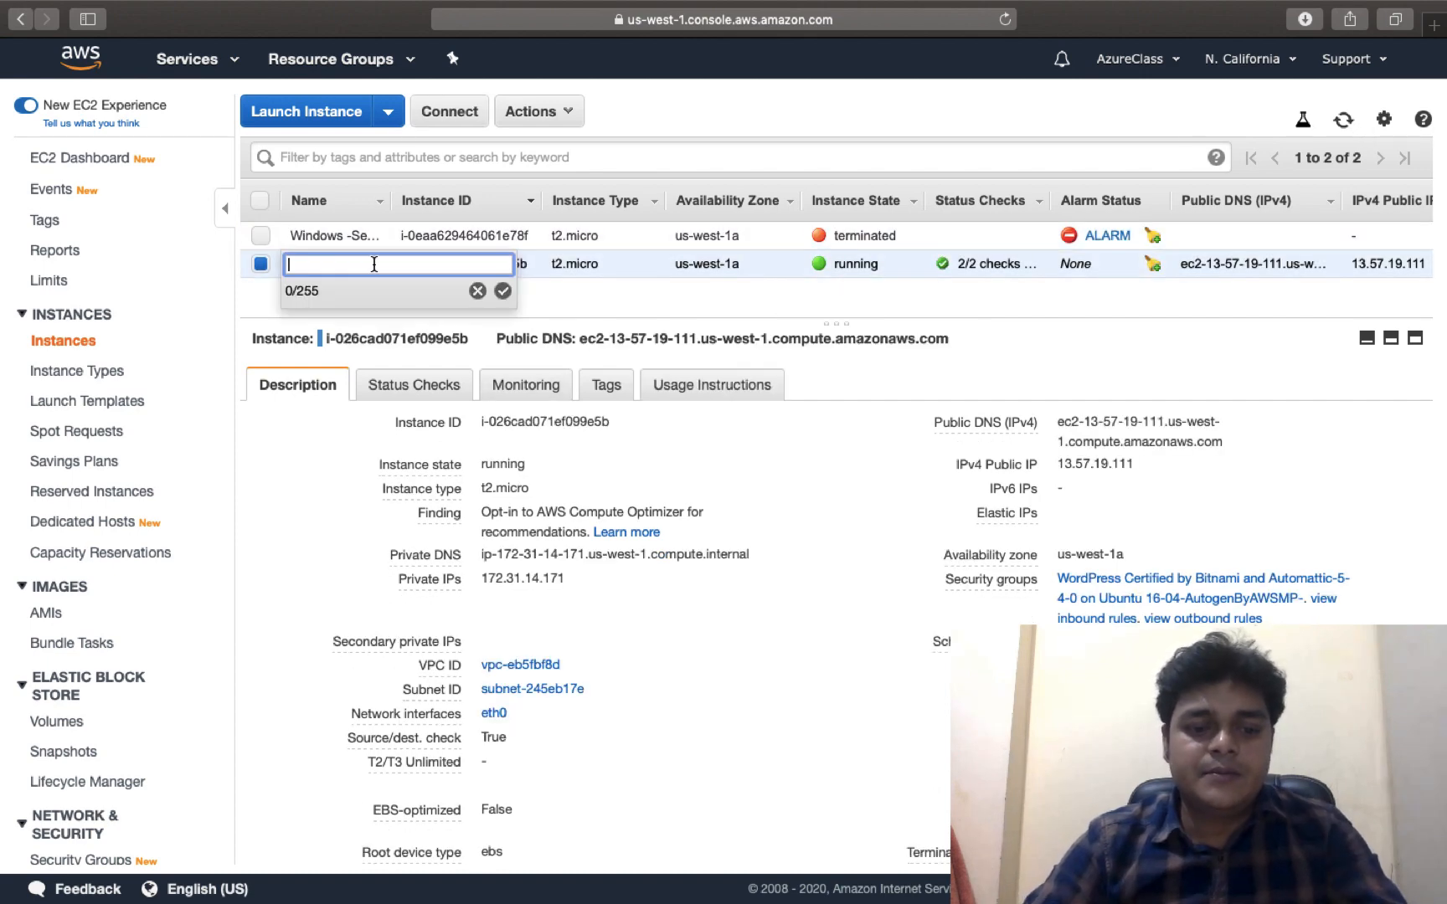
text(Wordpress-Server)
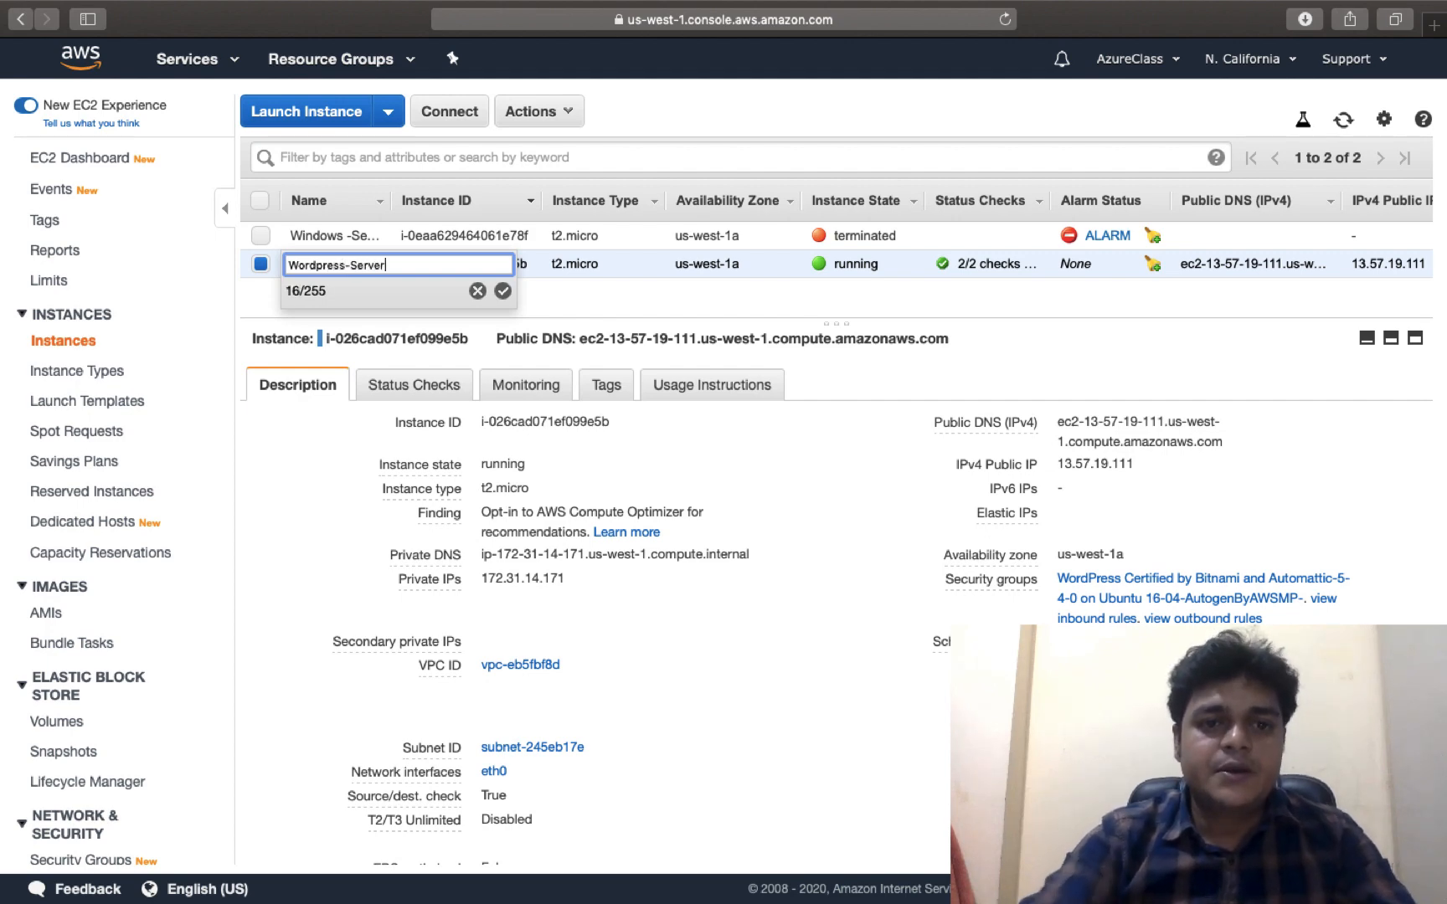
click(503, 290)
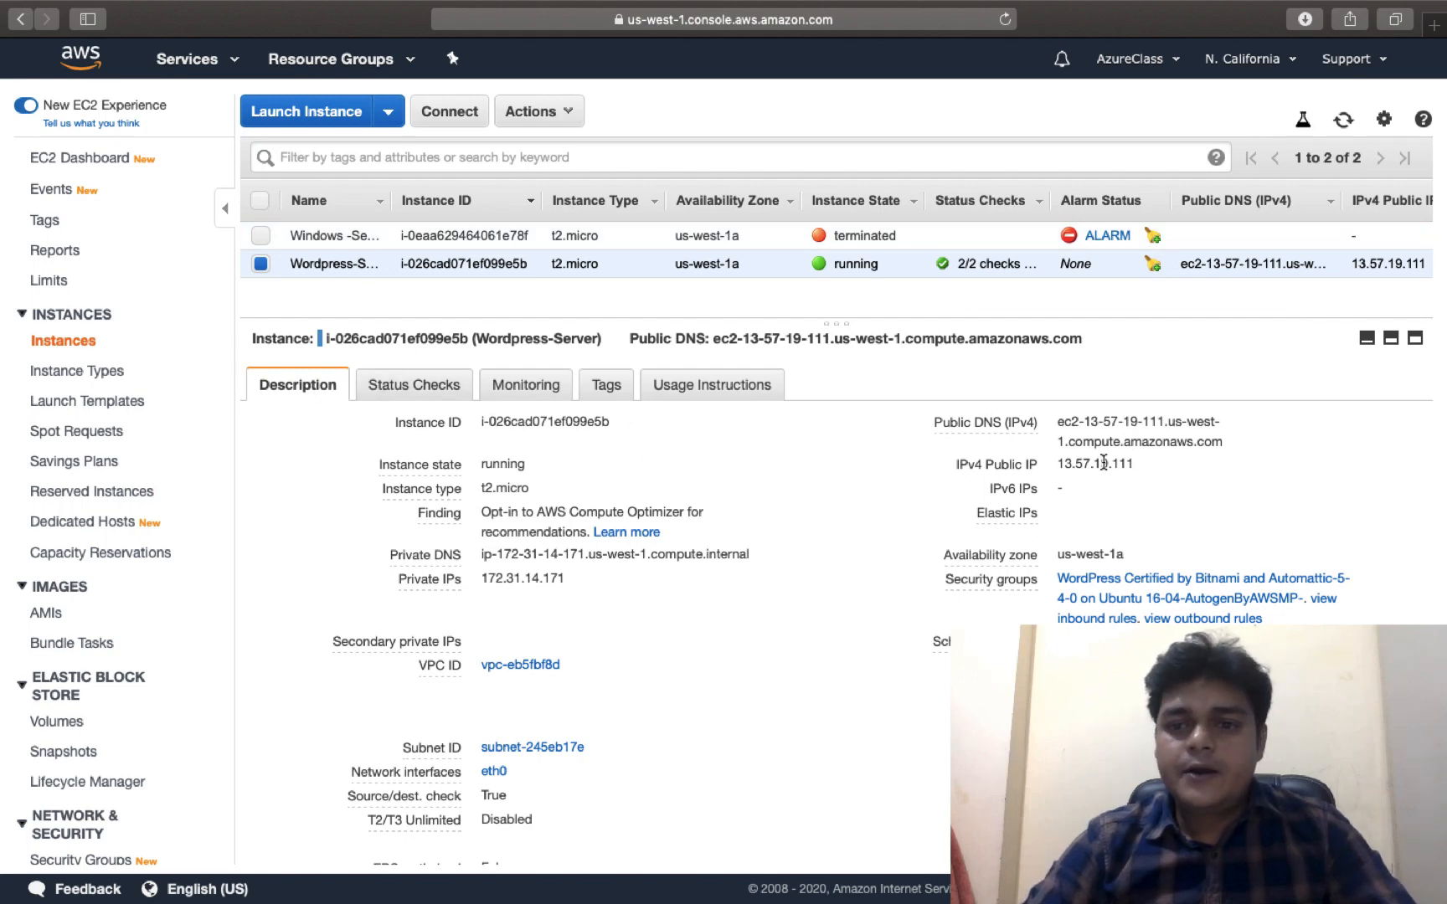
Copy the public IP 13.57.19.111 and bring up a new Chrome tab
click(1151, 465)
key(ctrl+Right)
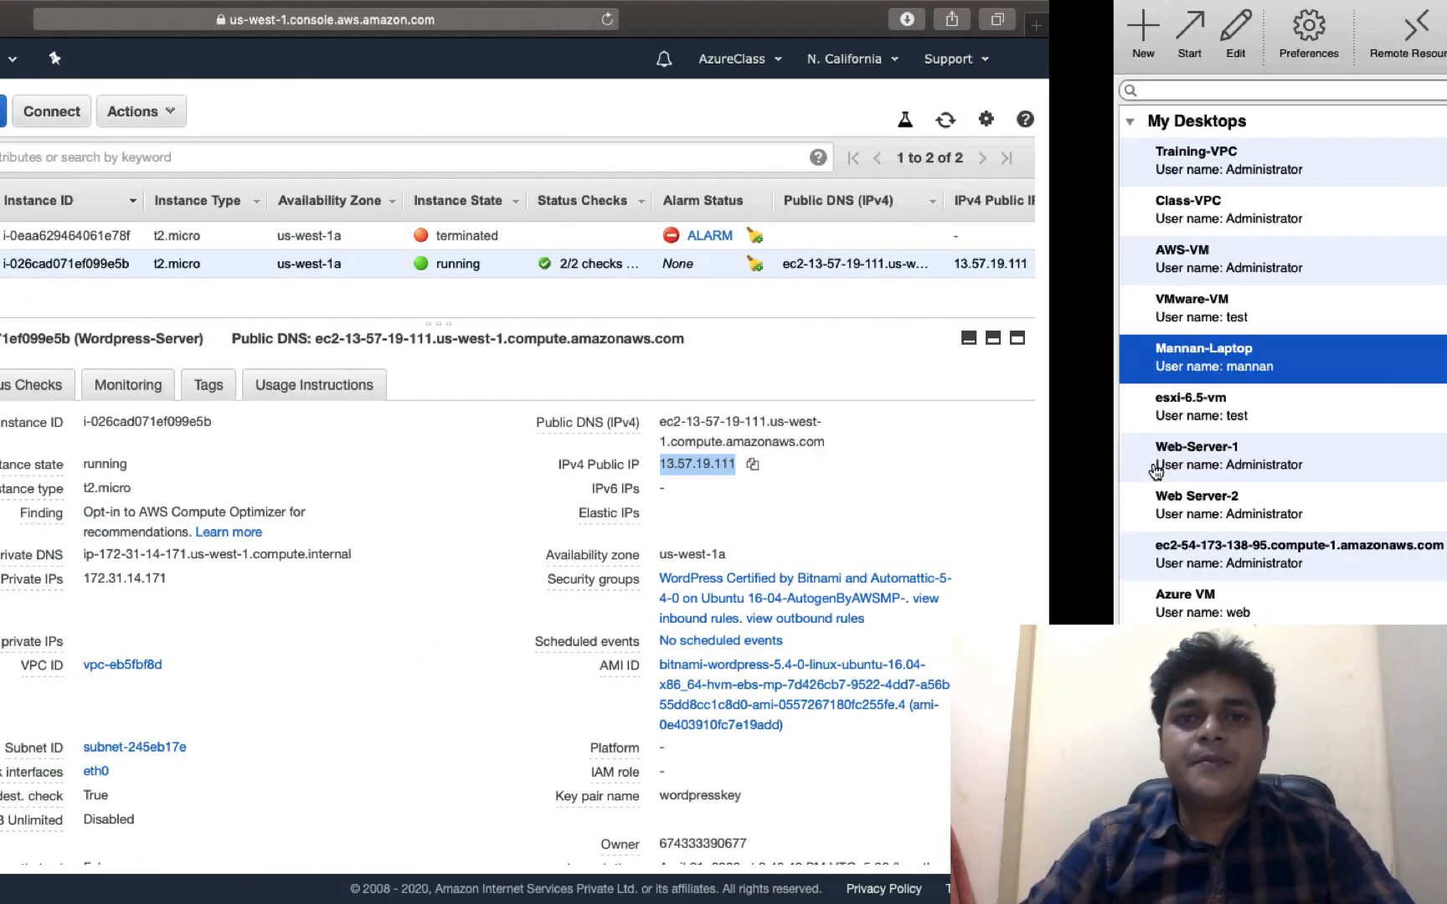
key(ctrl+Left)
key(ctrl+Left)
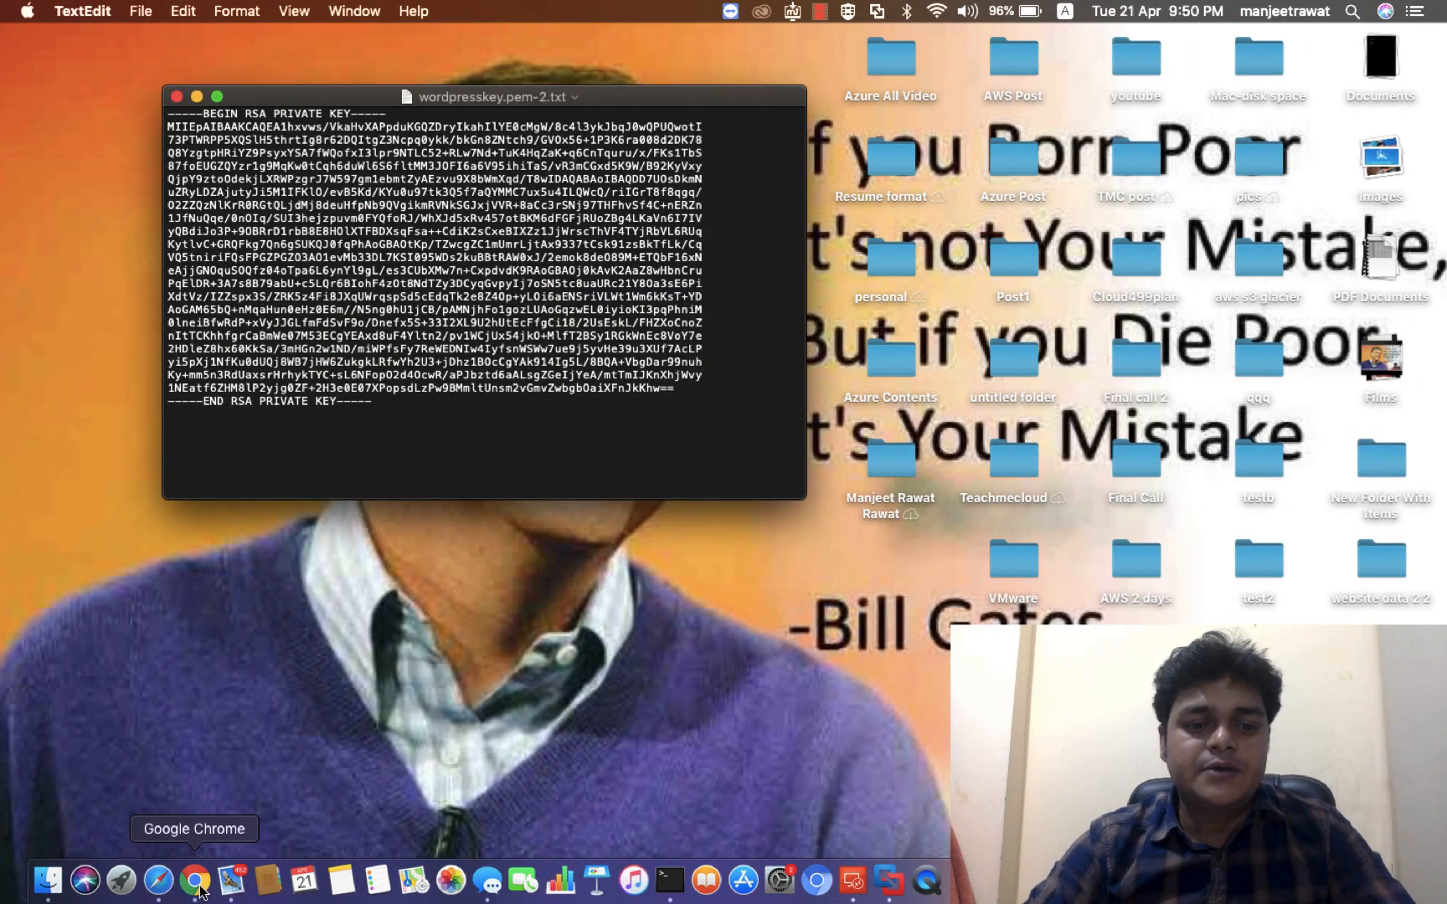
click(194, 880)
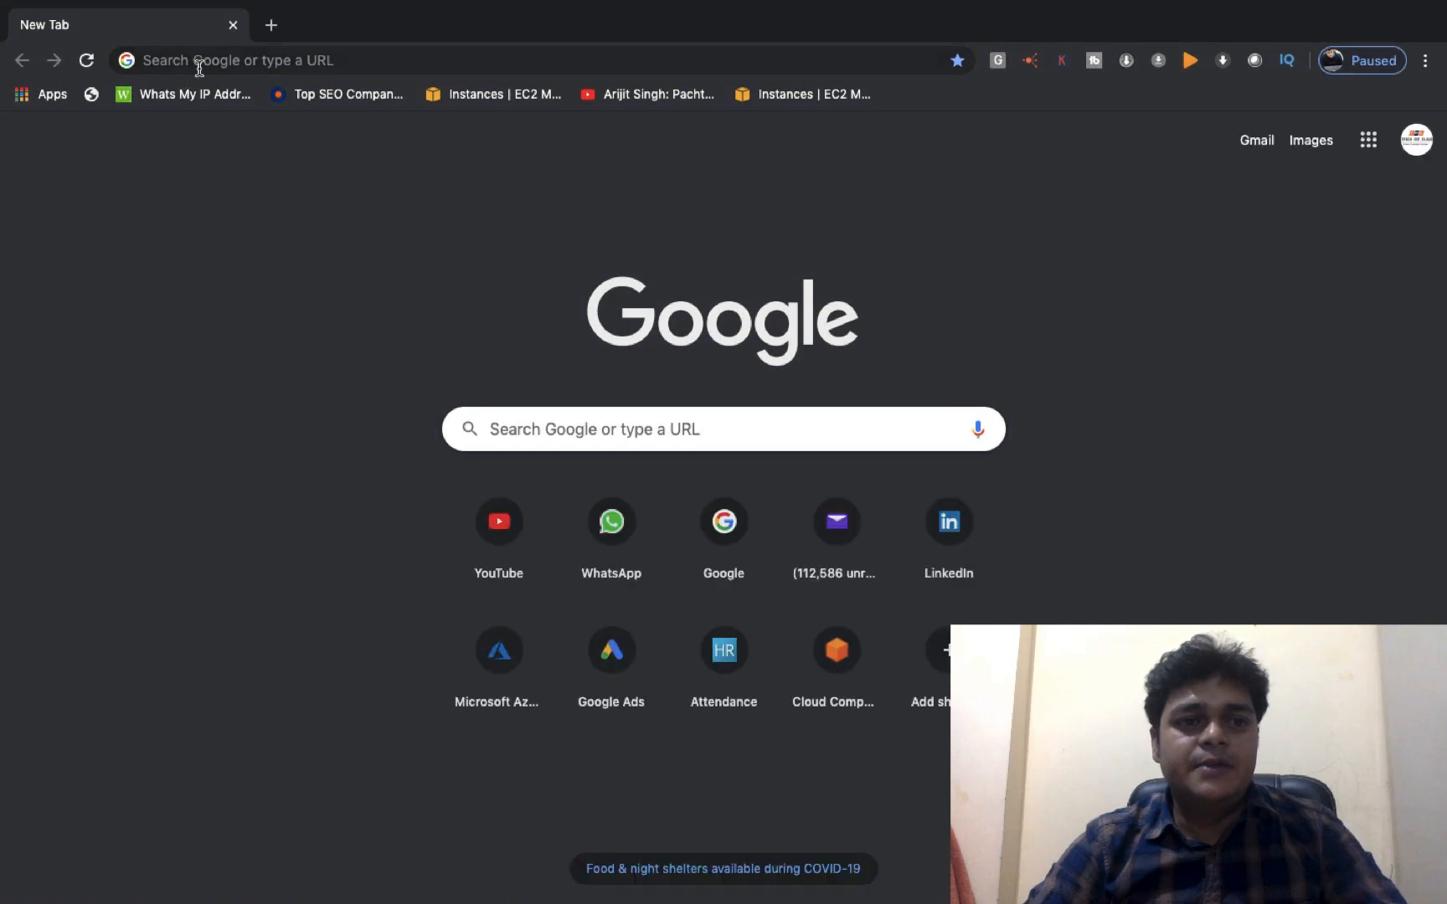
Load the blog at 13.57.19.111, then go to 13.57.19.111/wp-admin
key(super+v)
key(Return)
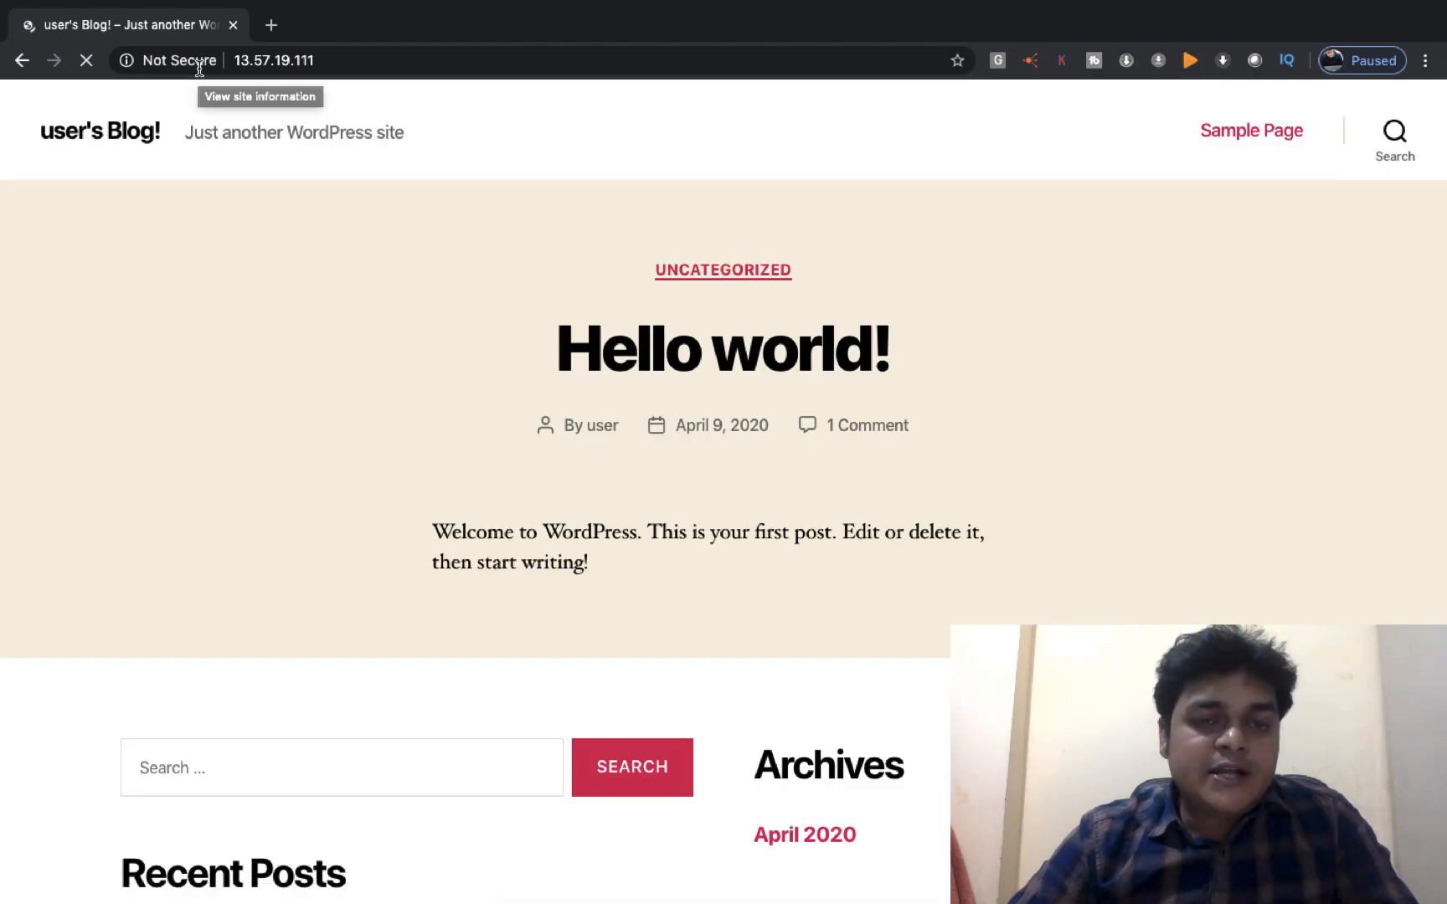
click(349, 57)
click(352, 57)
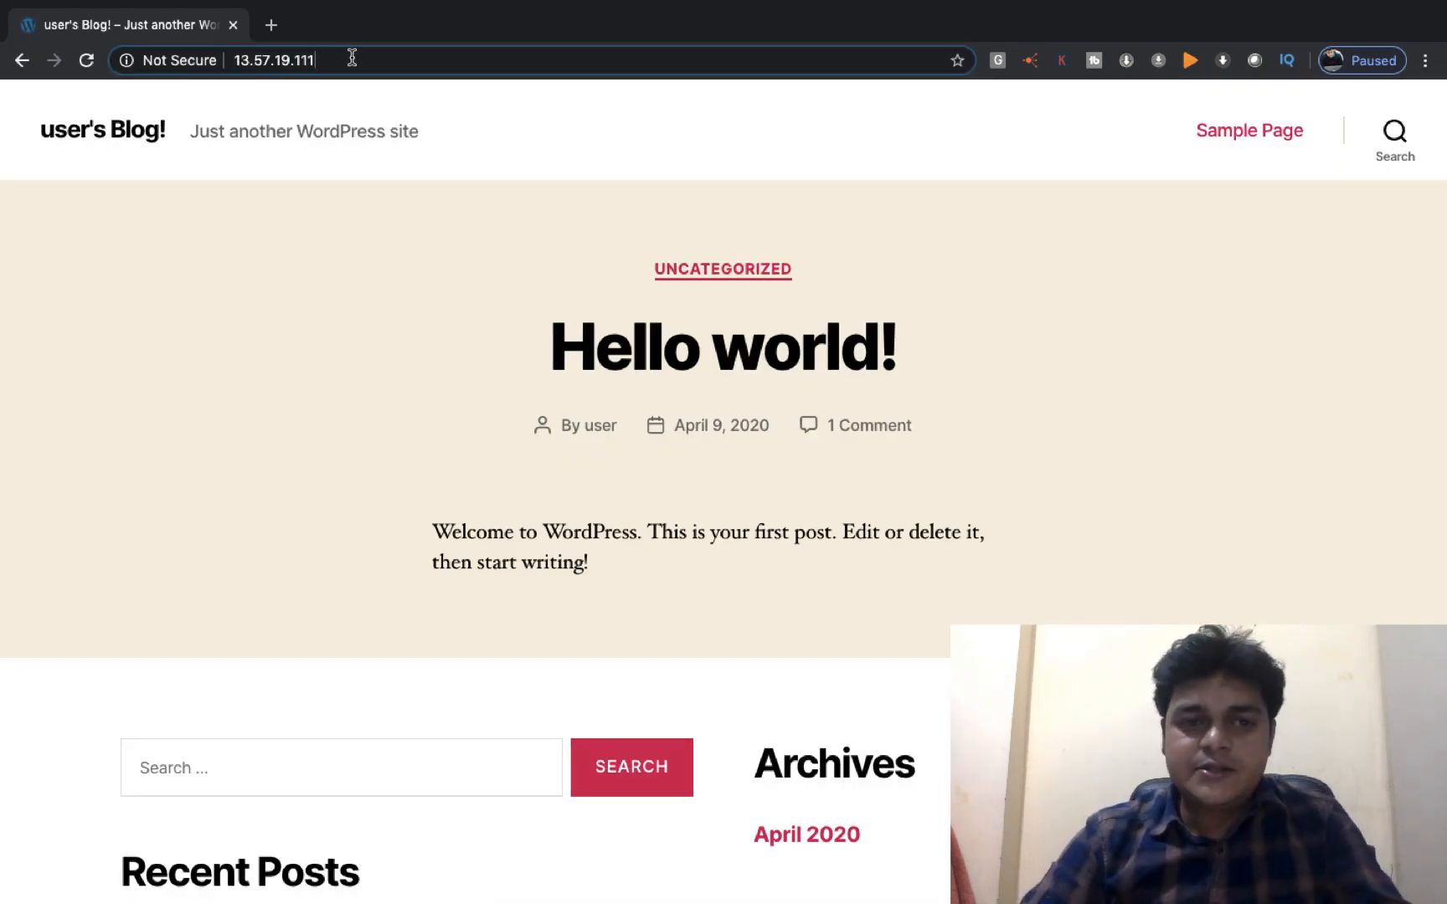
text(/)
click(342, 188)
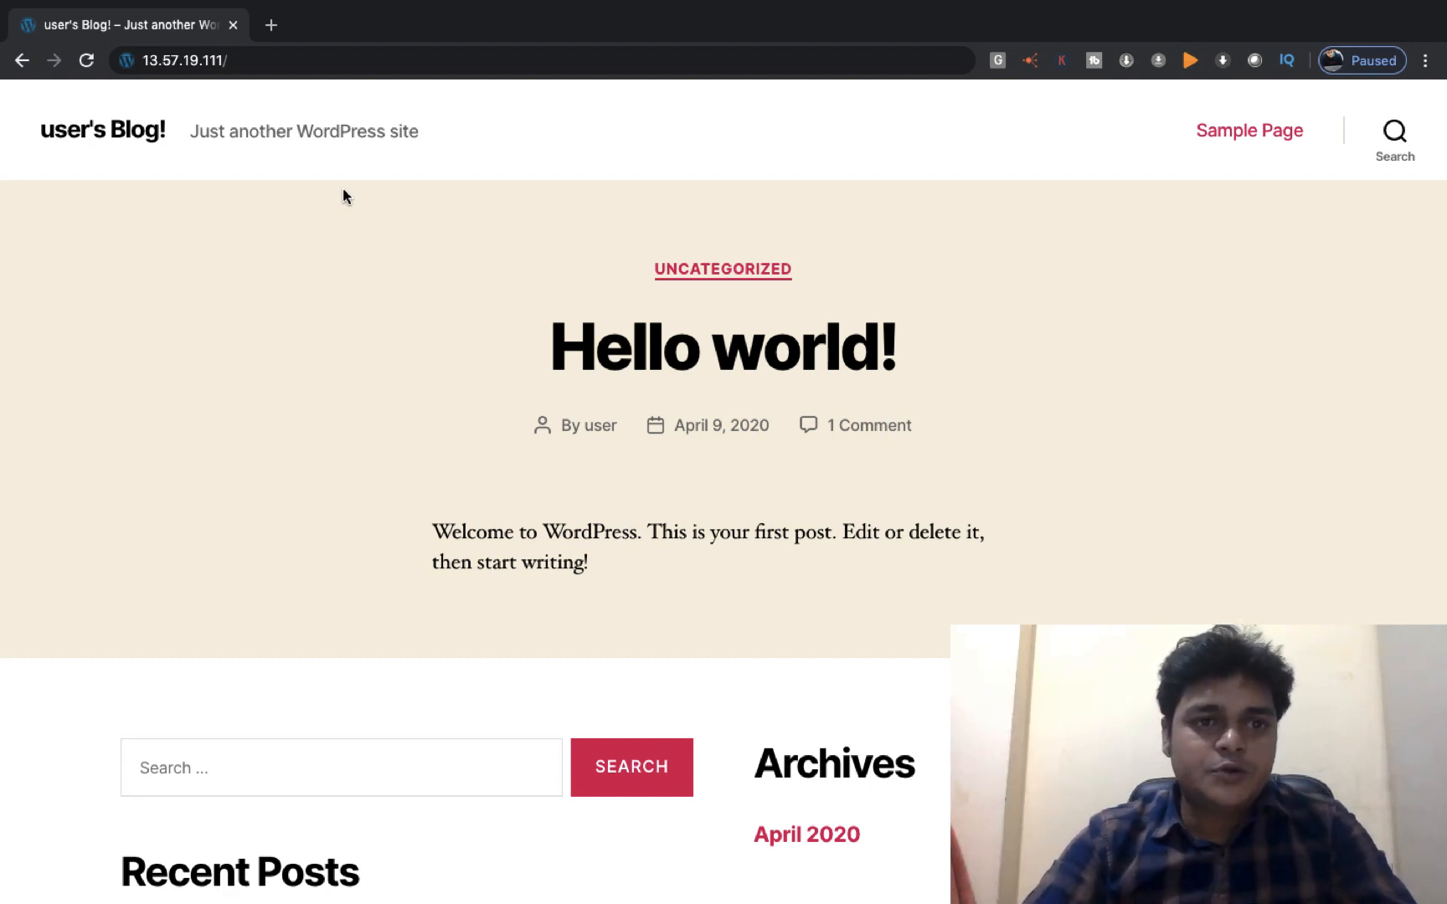
click(296, 55)
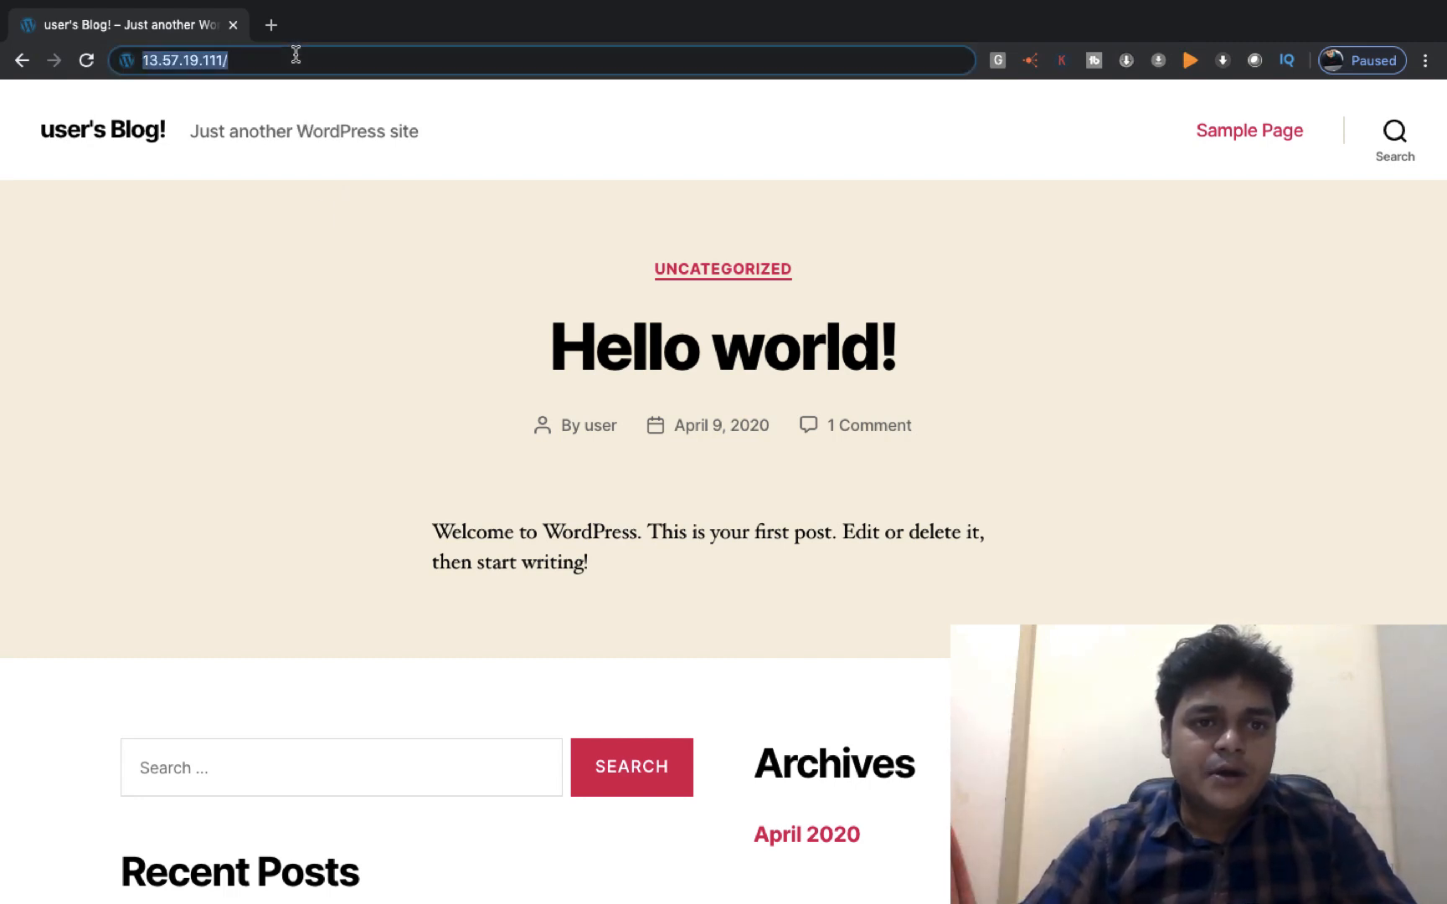
click(295, 55)
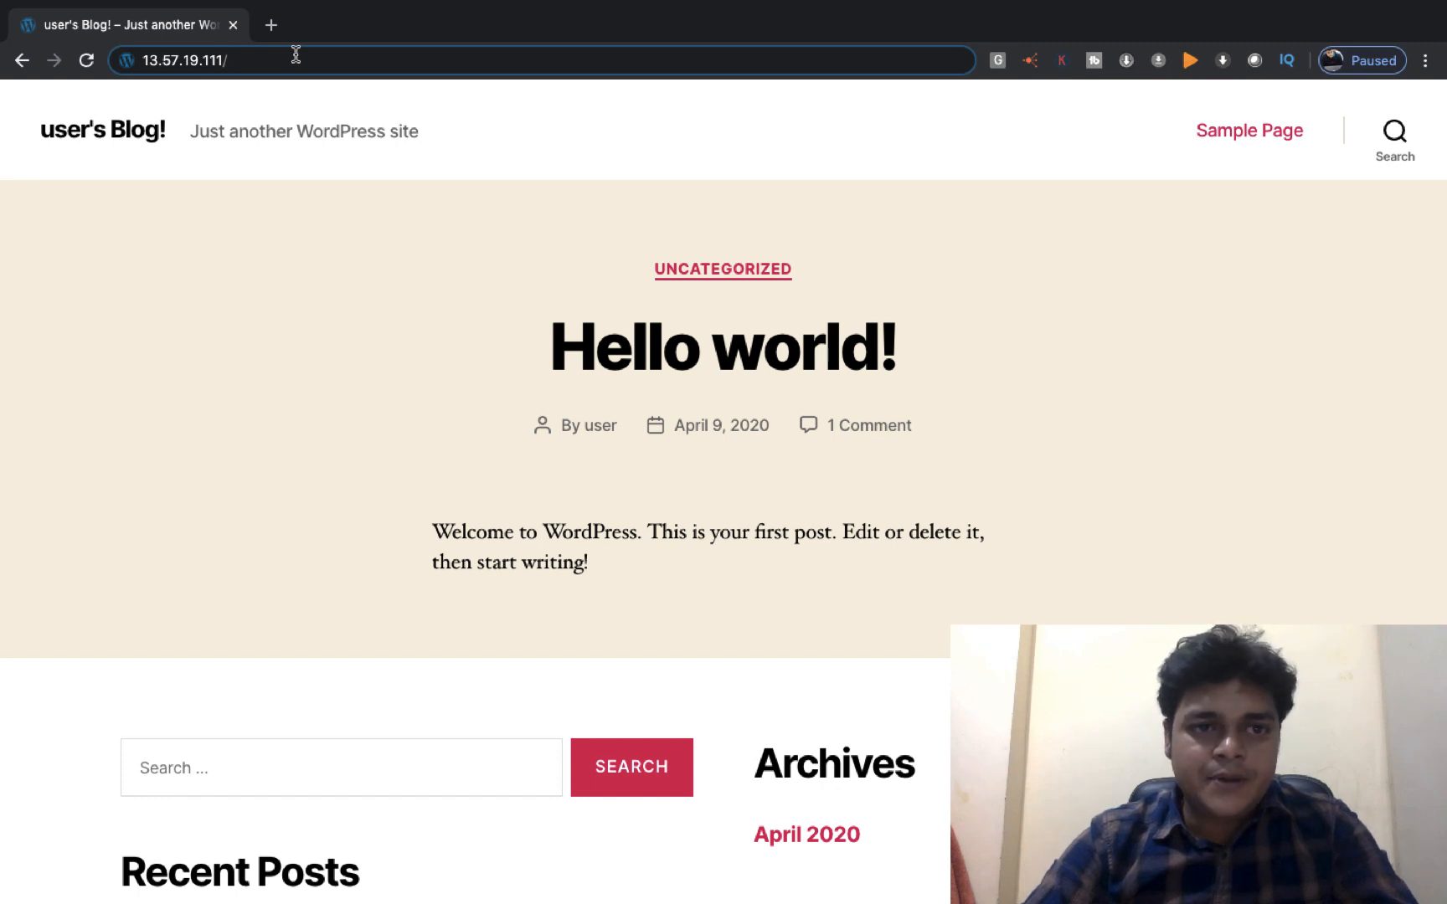
text(wp-admin)
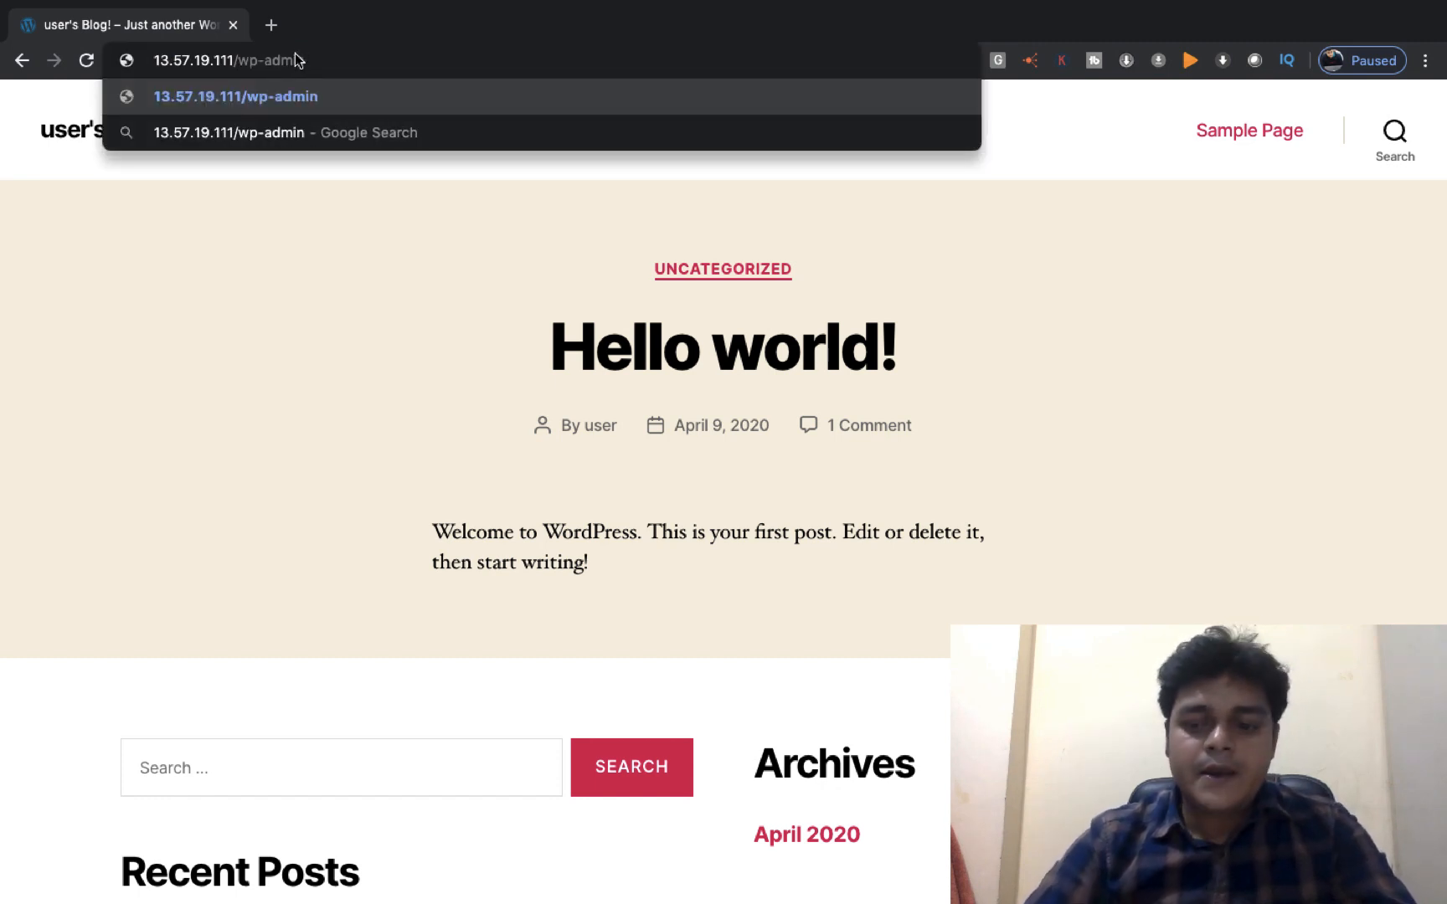
key(Return)
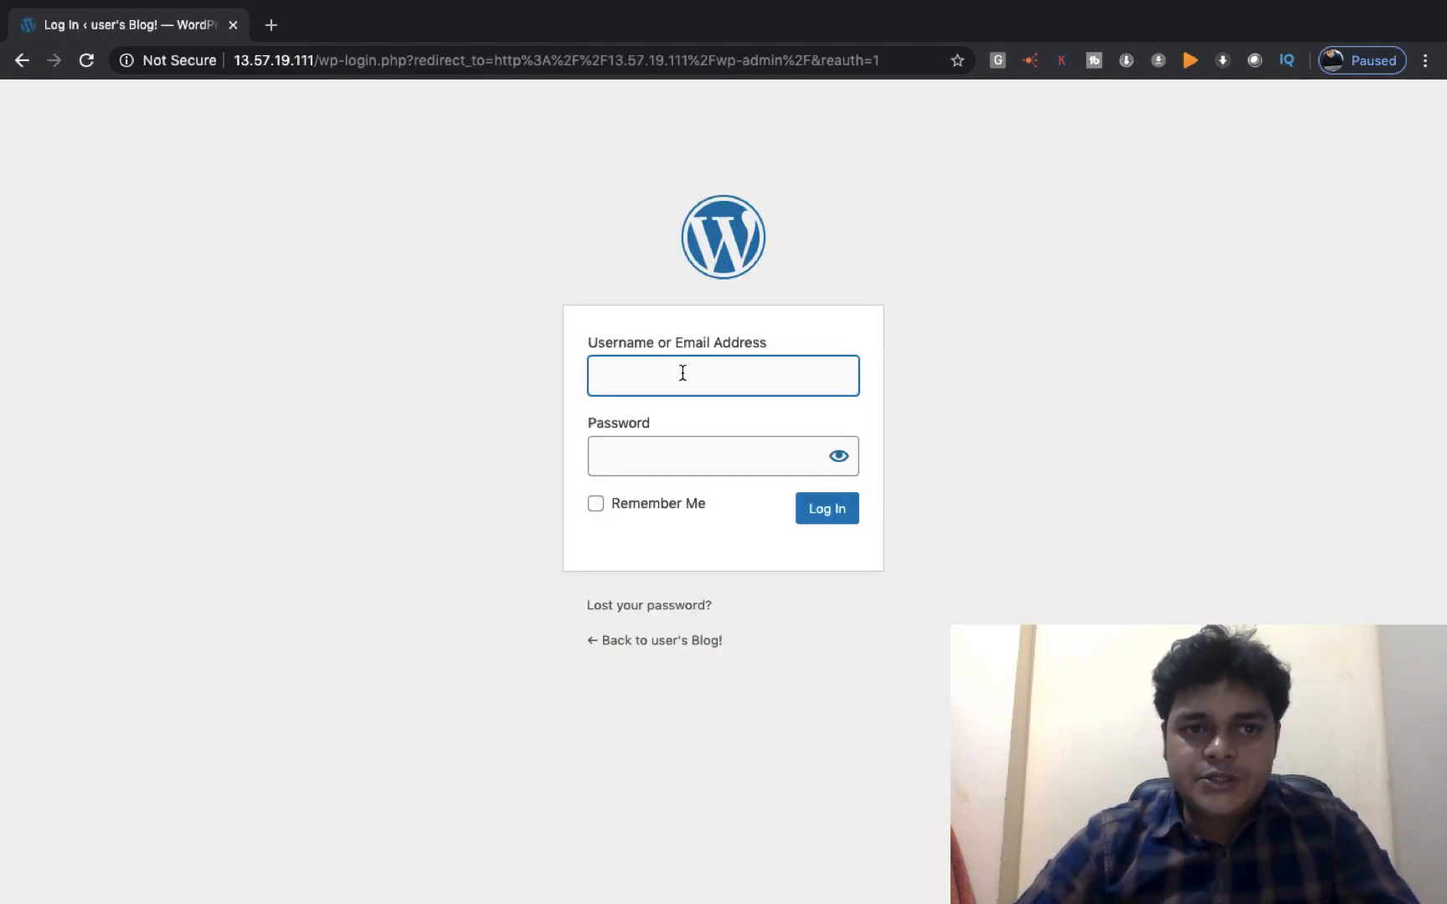
Enter the default admin username on the WordPress login page and move to Password
click(682, 373)
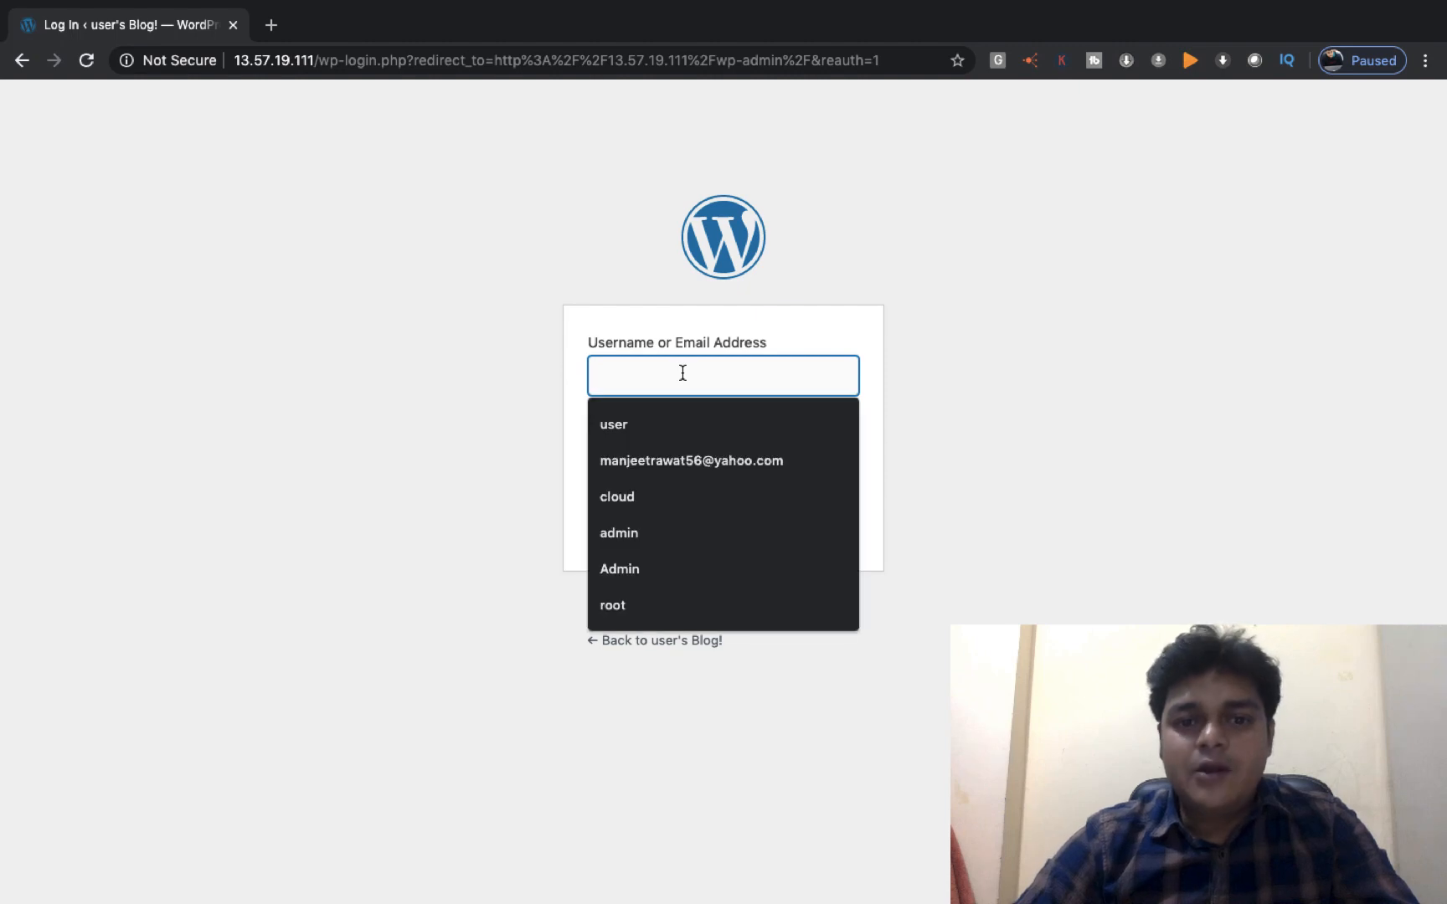
text(user)
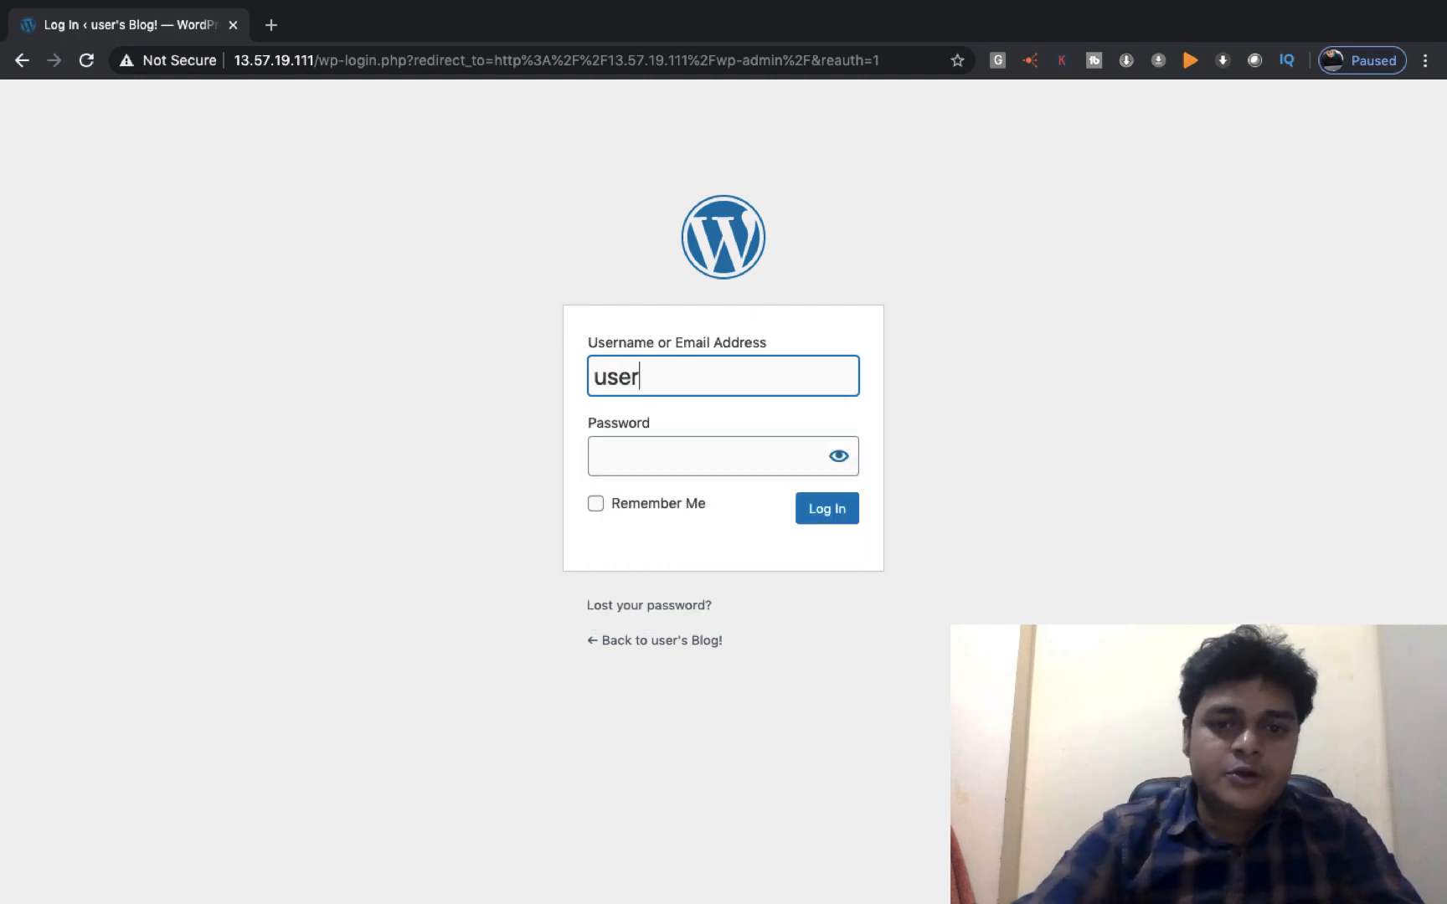
key(Tab)
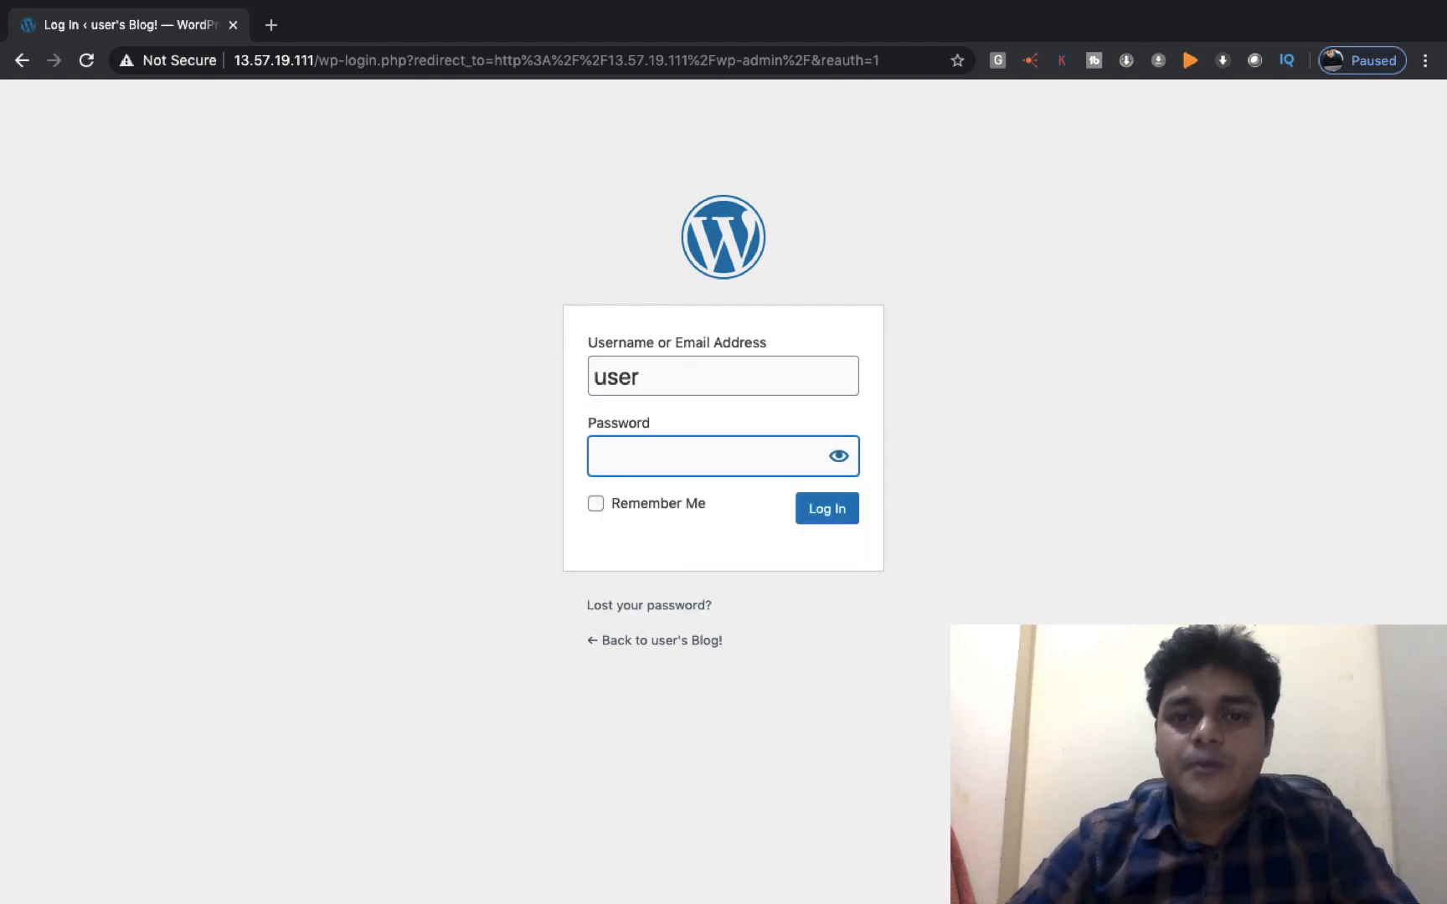
key(ctrl+Left)
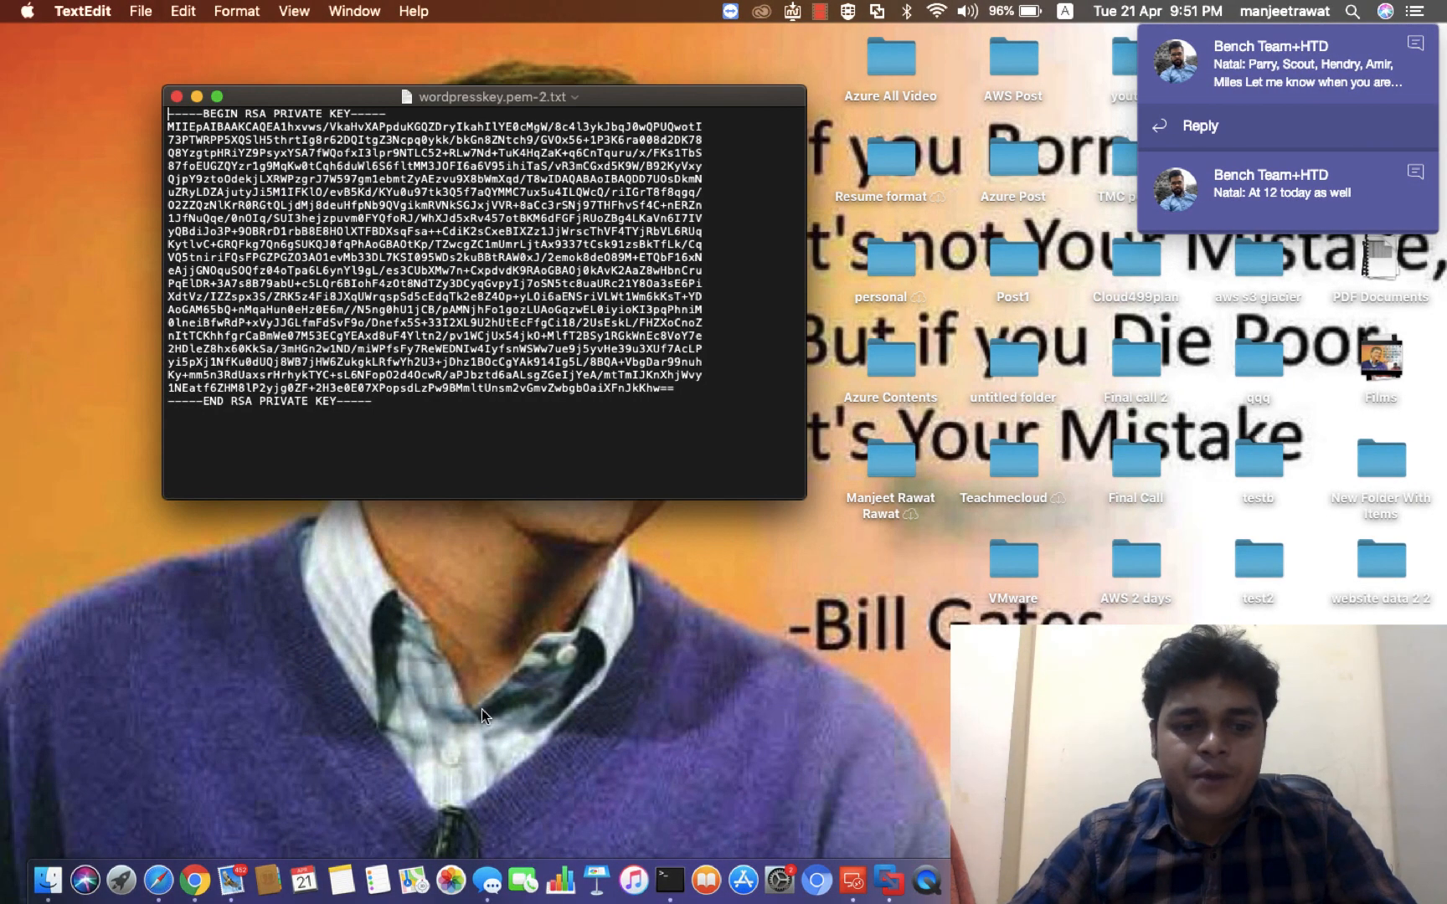
Open the Wordpress-Server instance's system log from the Actions menu
click(159, 879)
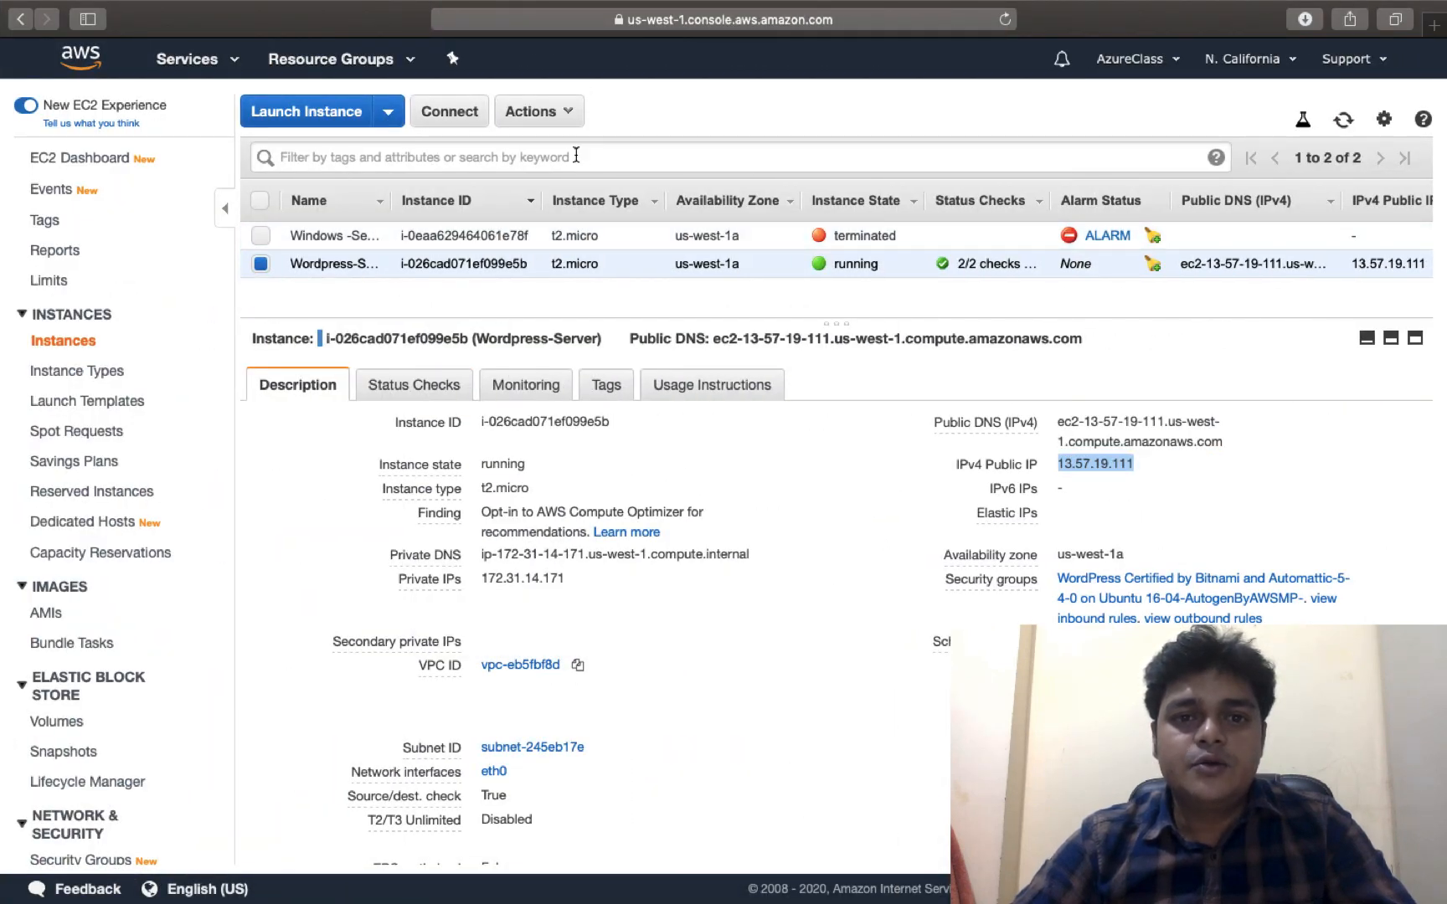
click(568, 117)
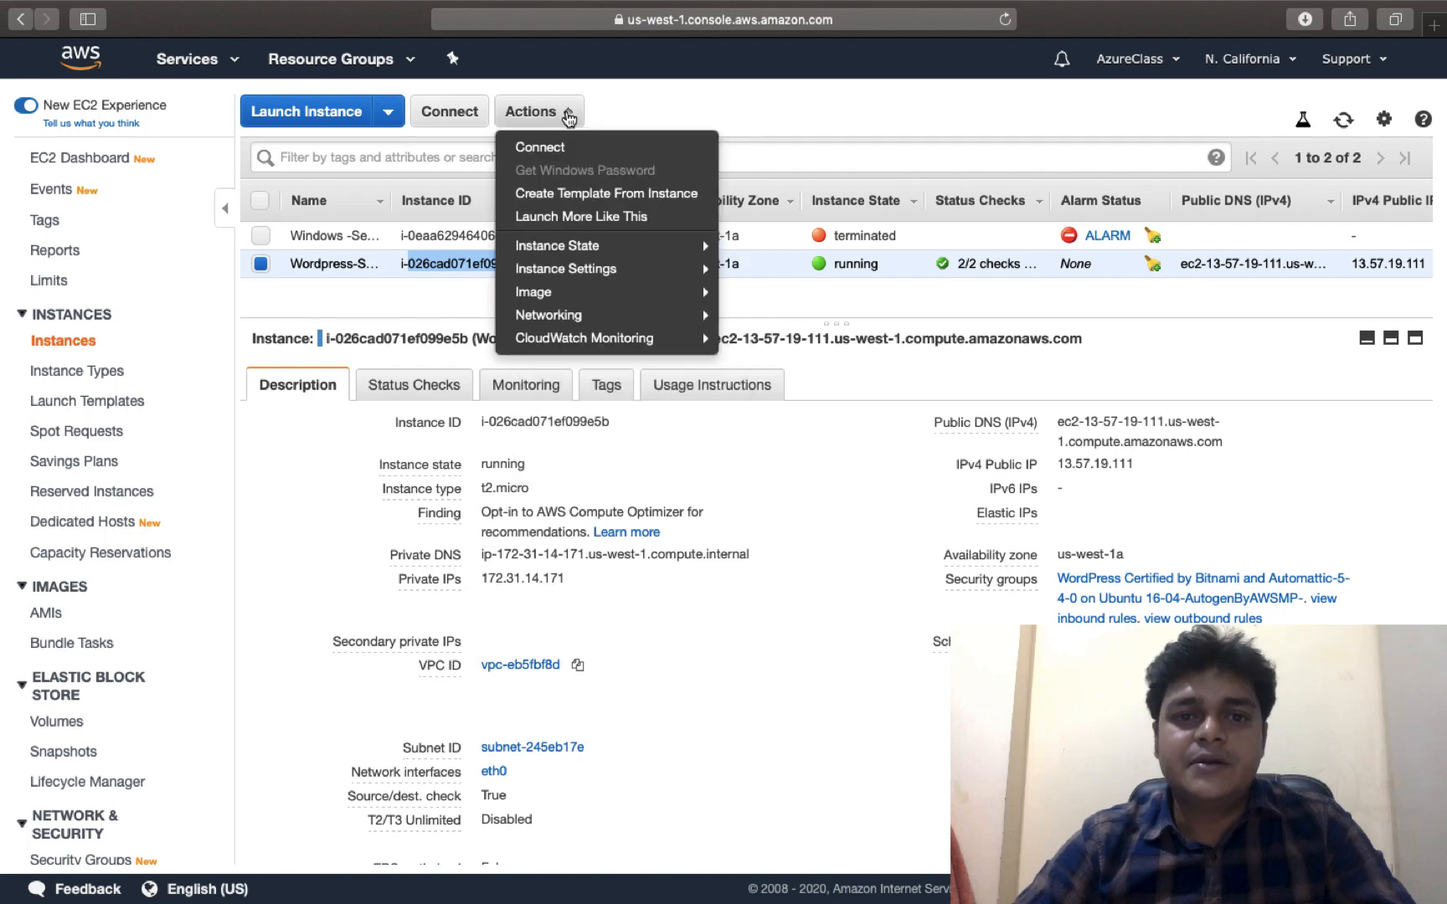
mouse_move(575, 251)
mouse_move(574, 279)
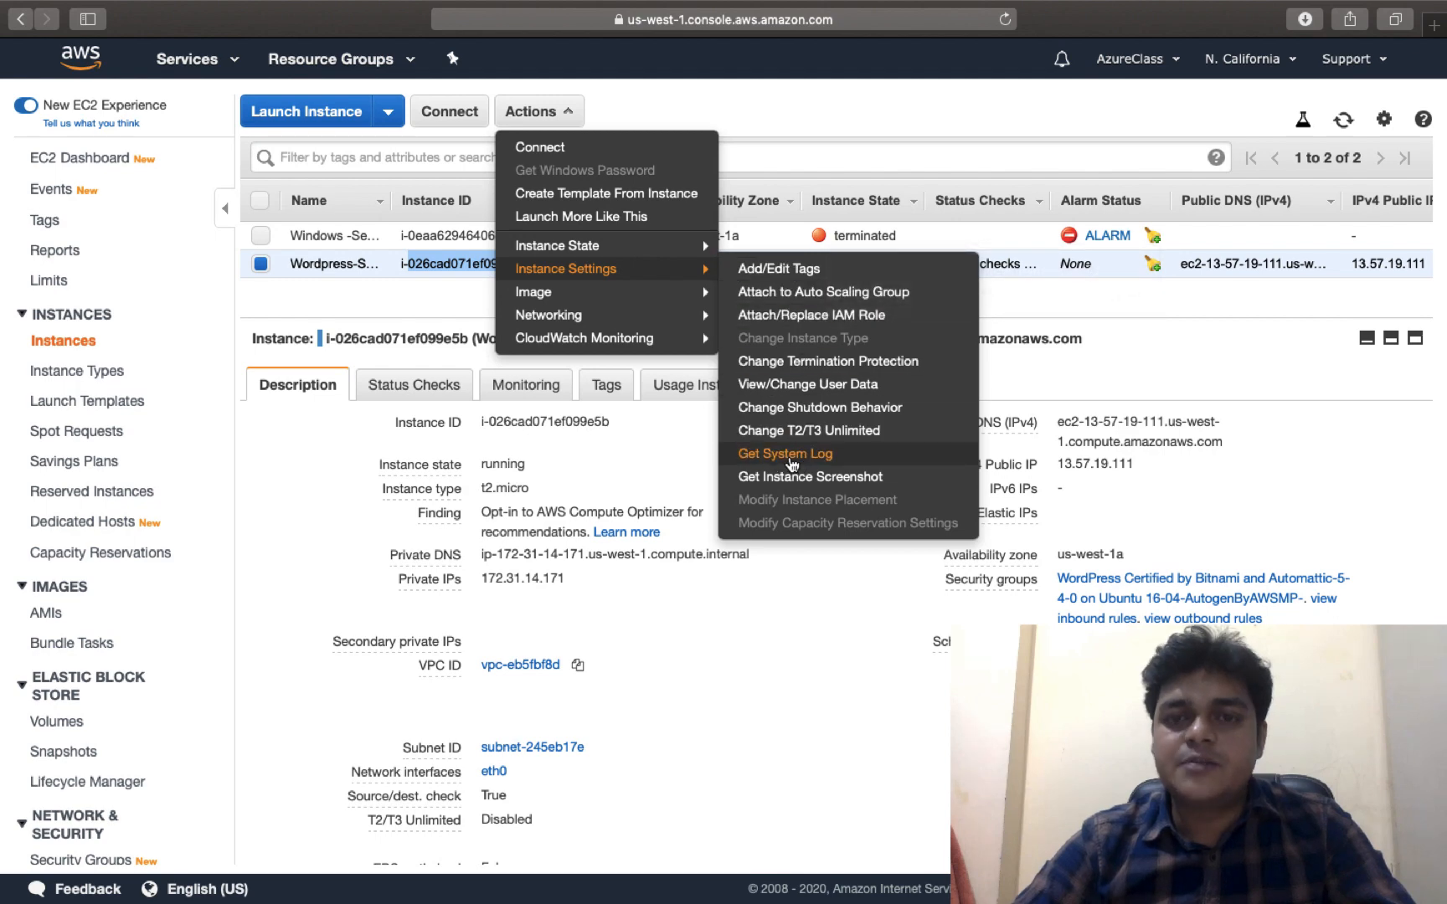
click(785, 454)
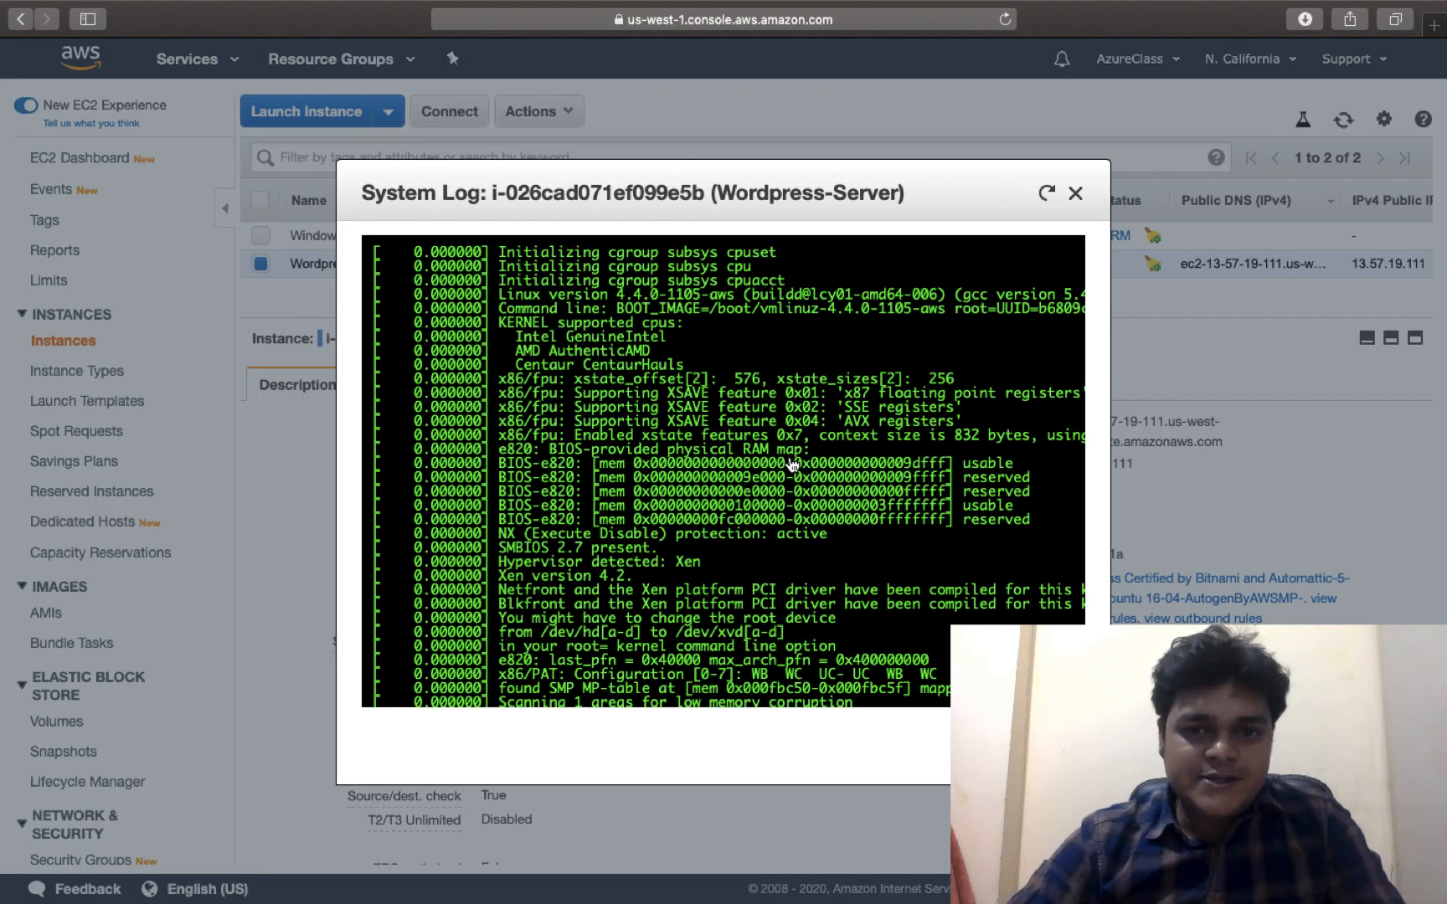
Find the 'Setting Bitnami application password' line in the log and copy the password
scroll(791, 463, down, 3)
scroll(791, 463, down, 20)
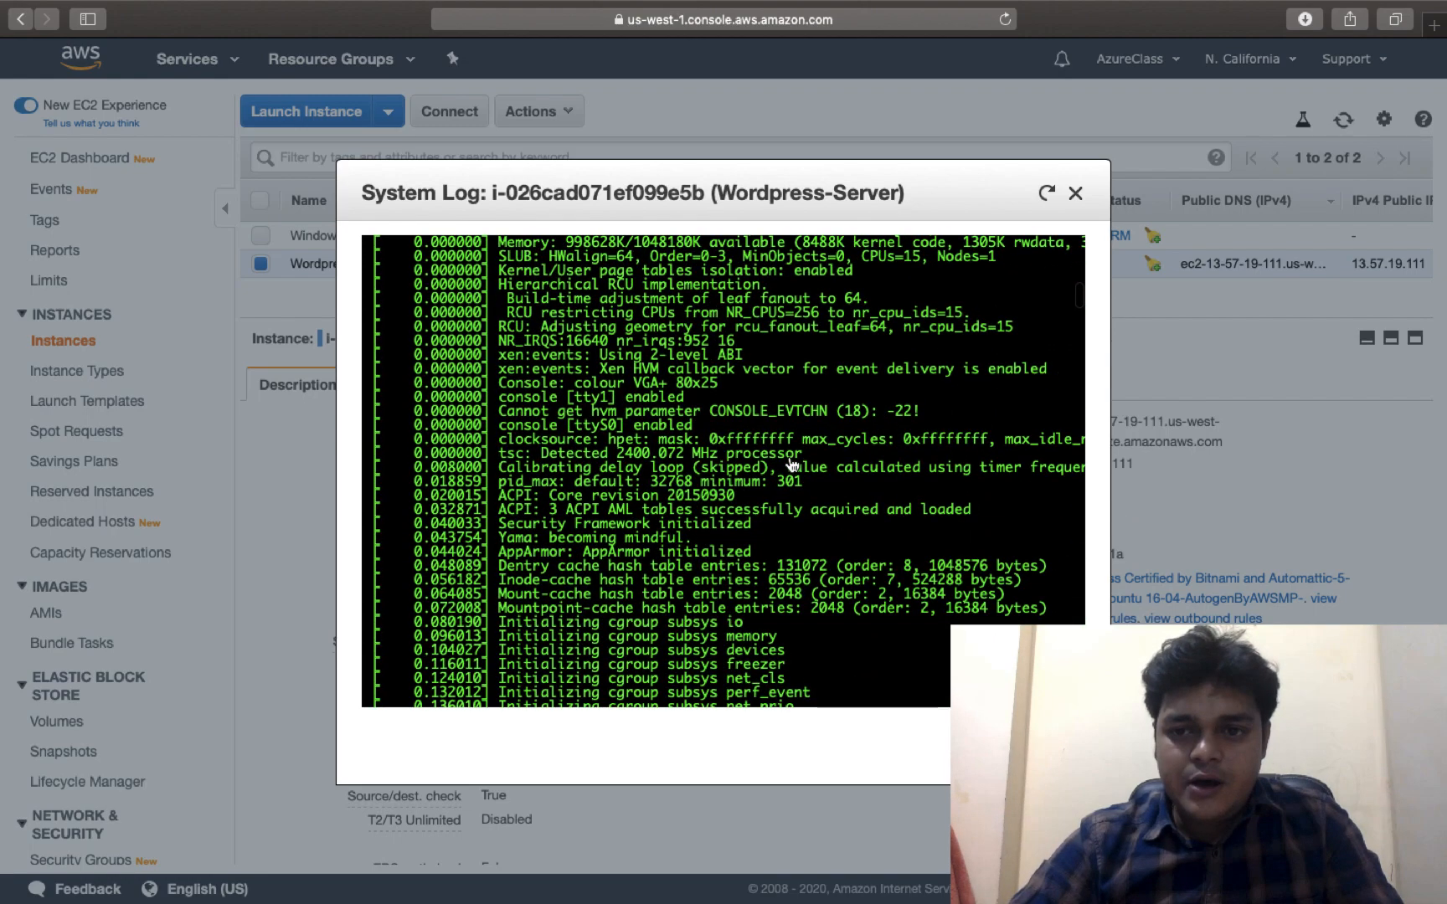
scroll(791, 463, down, 20)
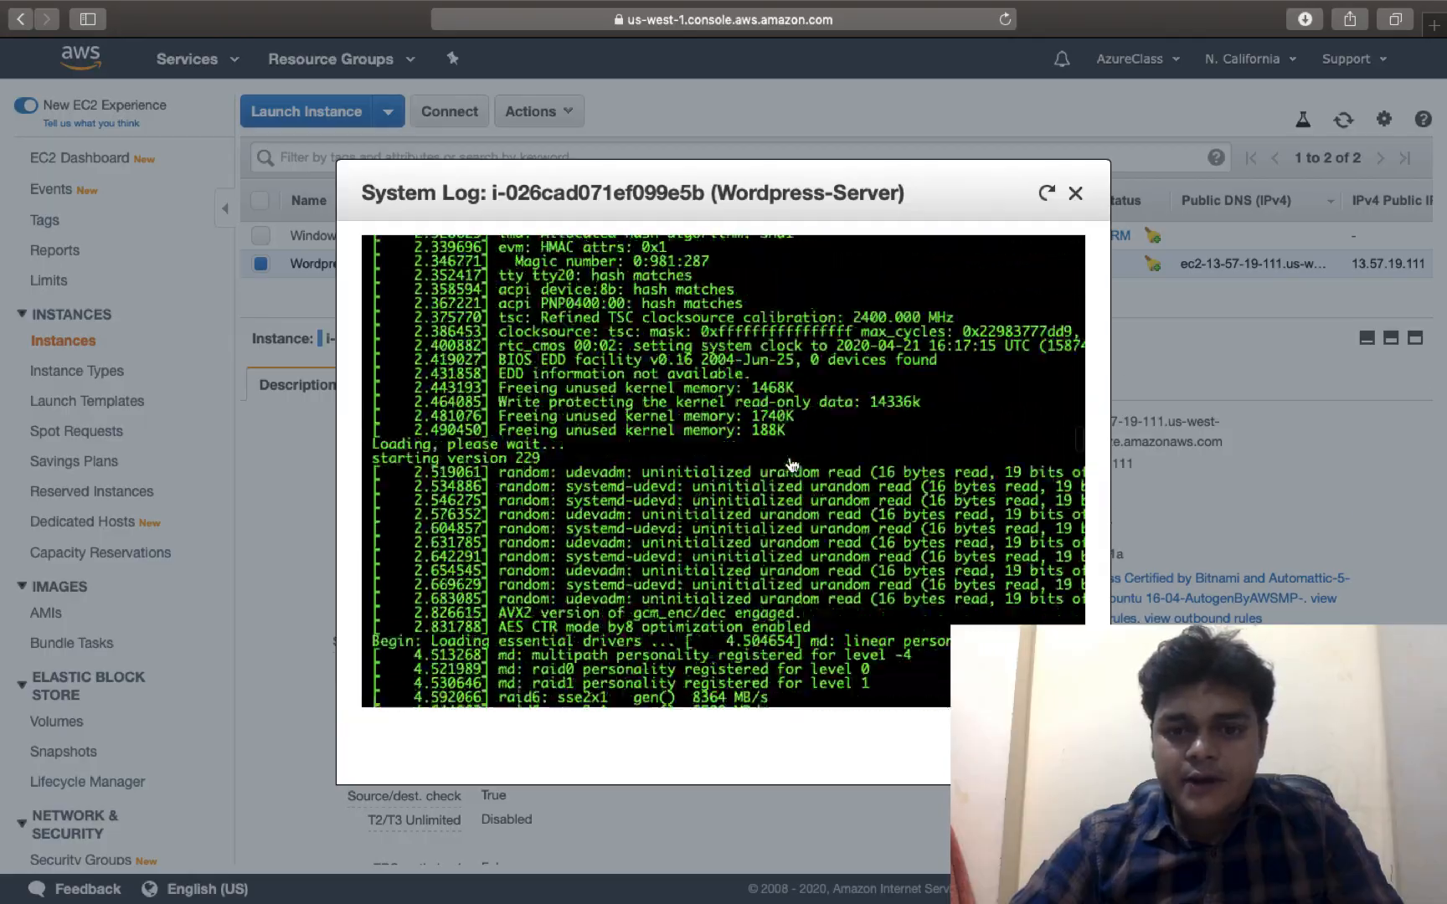
scroll(791, 463, down, 20)
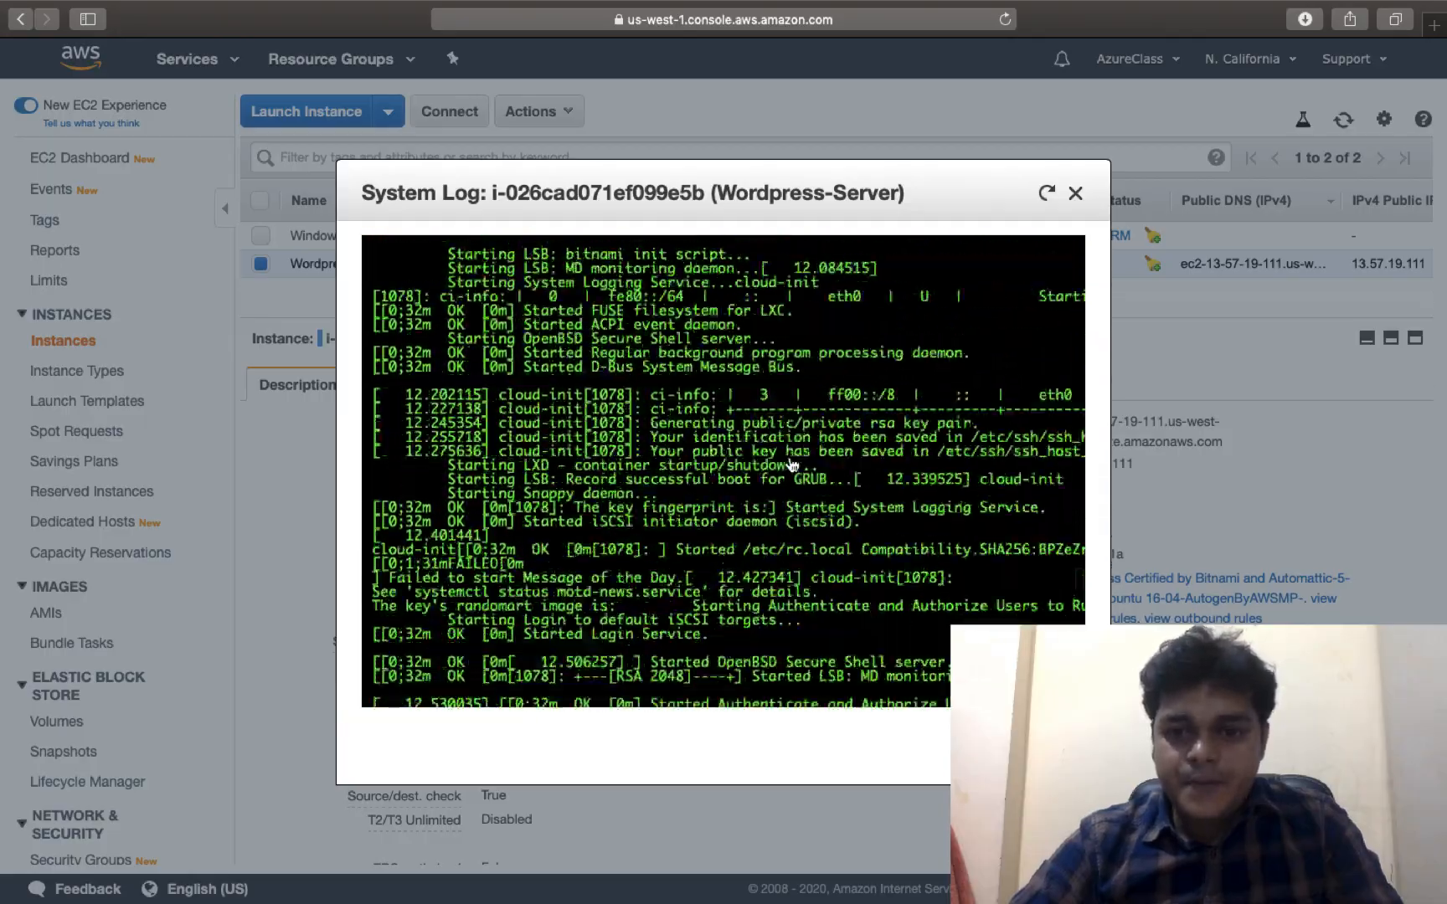
scroll(791, 465, down, 20)
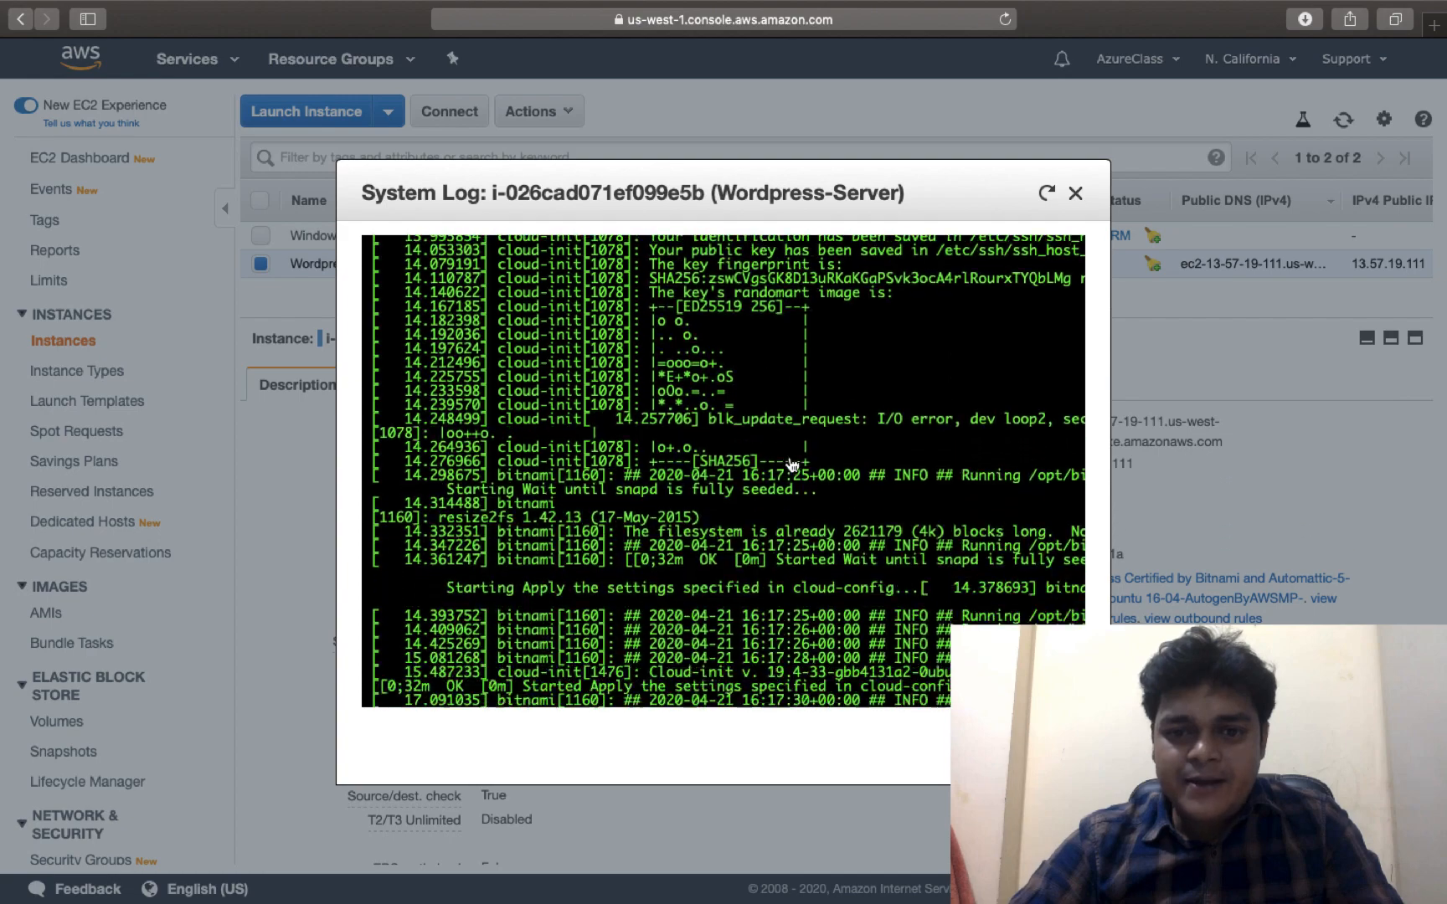
scroll(791, 465, down, 20)
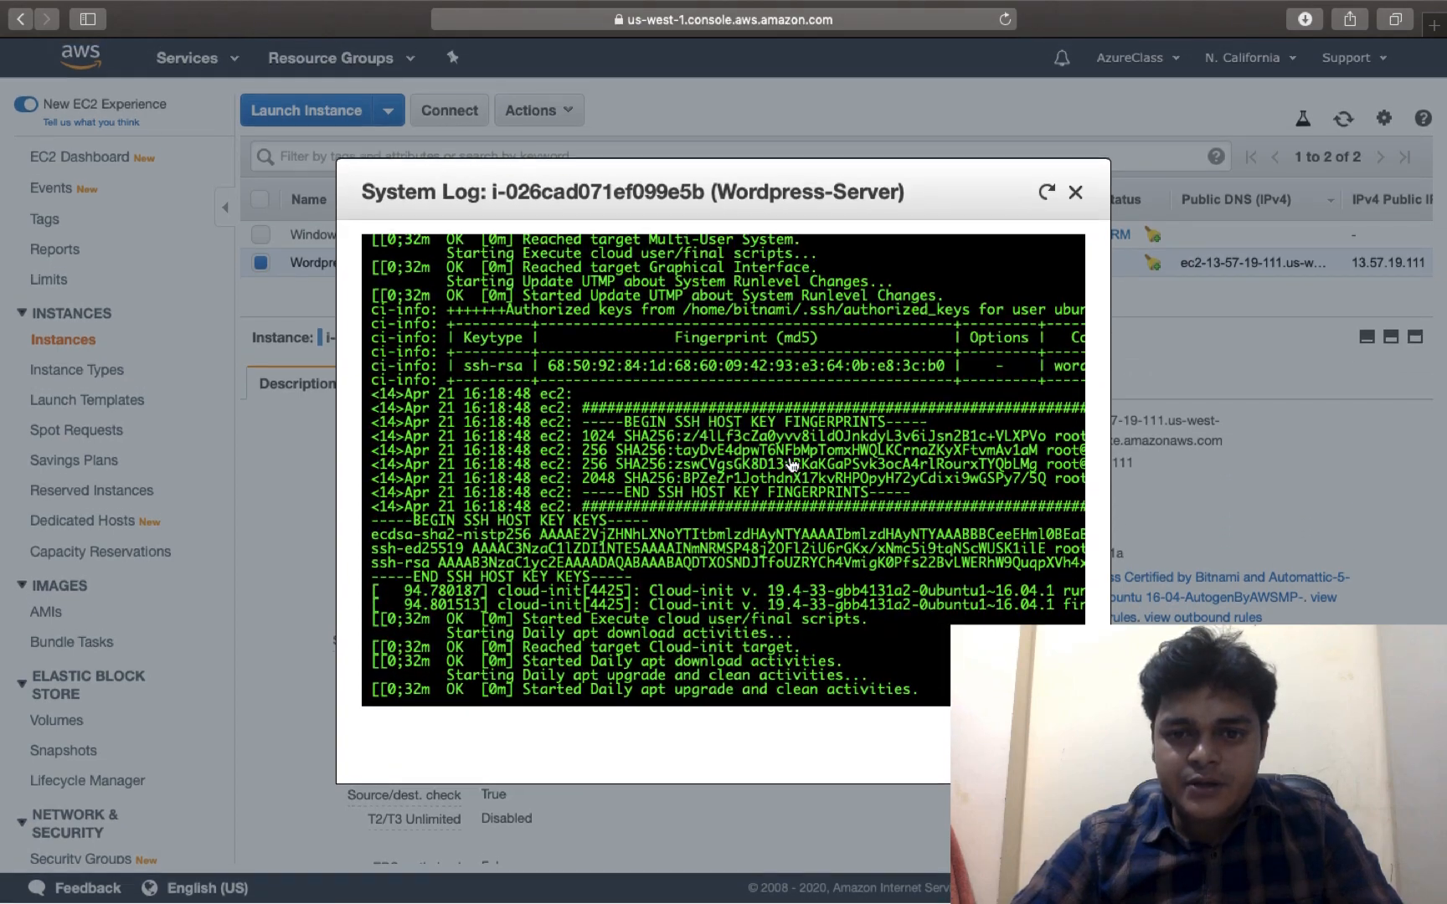
scroll(791, 465, up, 20)
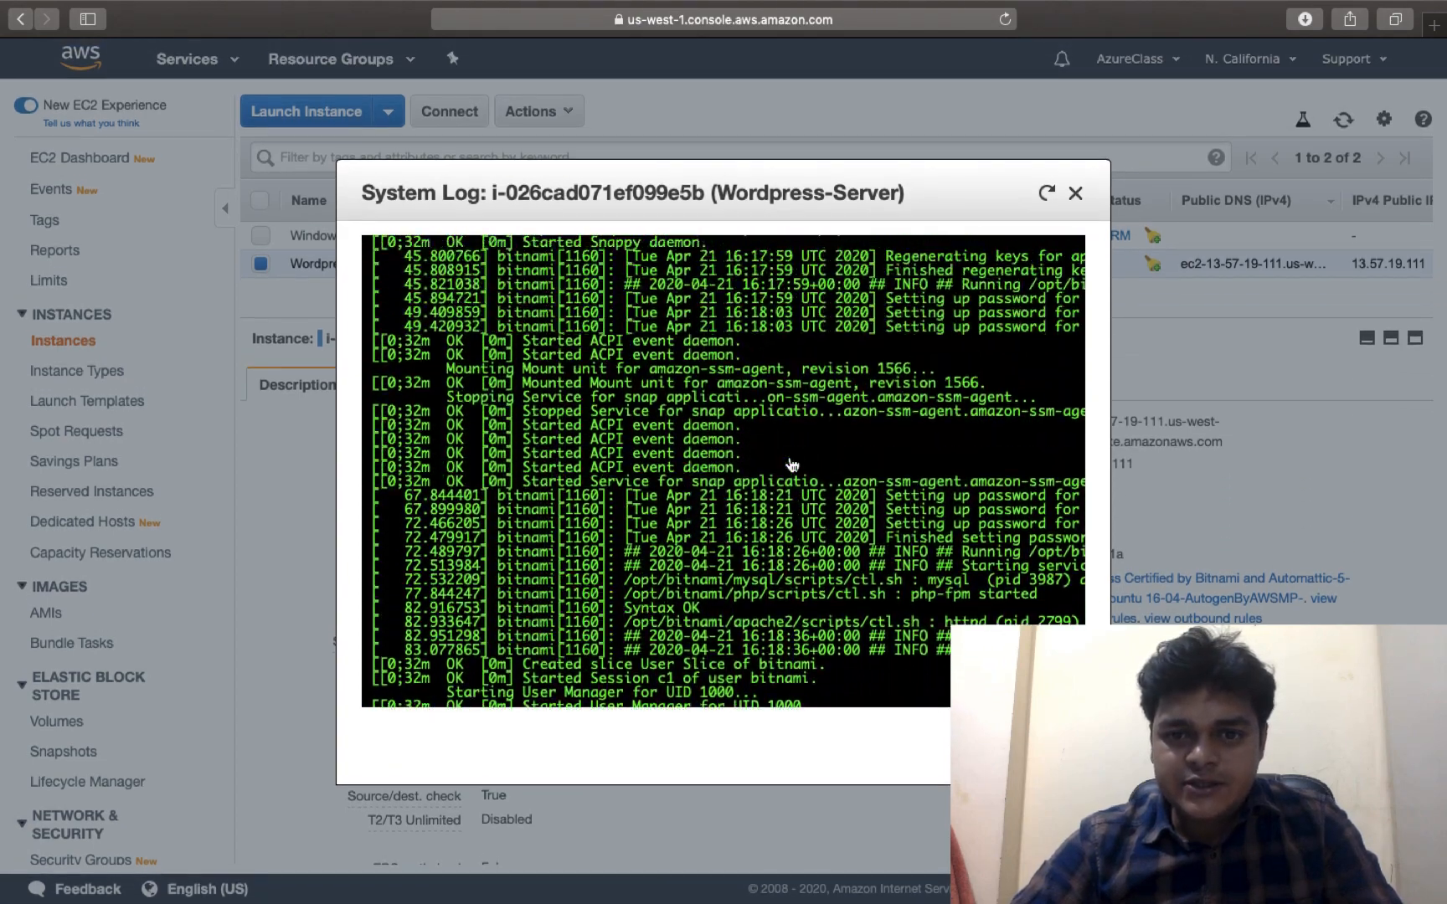
scroll(791, 465, up, 15)
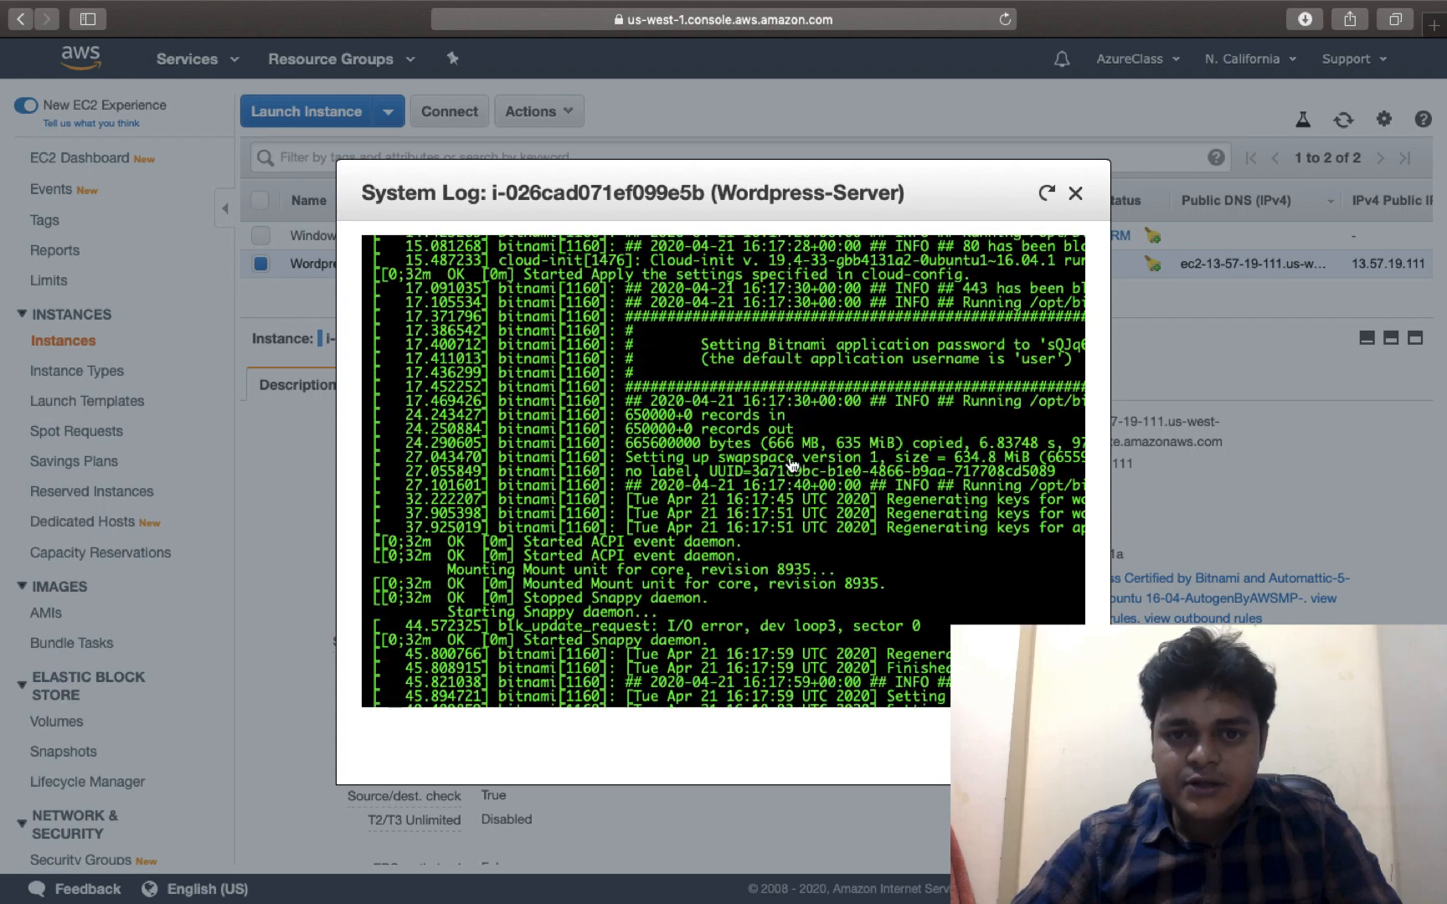
scroll(791, 465, right, 3)
scroll(791, 464, right, 2)
scroll(791, 464, down, 1)
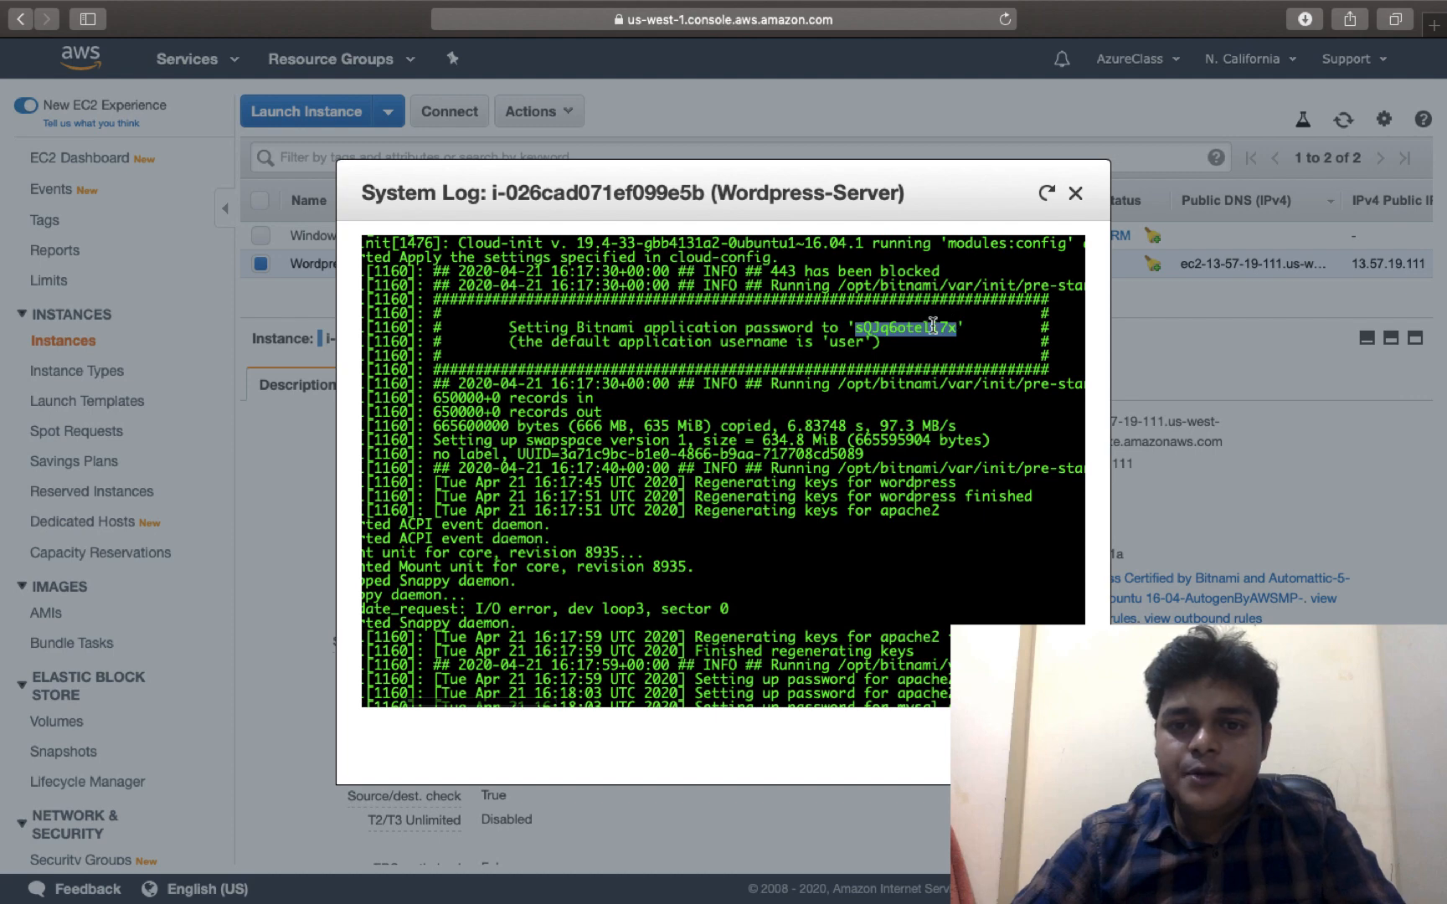
right_click(935, 331)
click(963, 384)
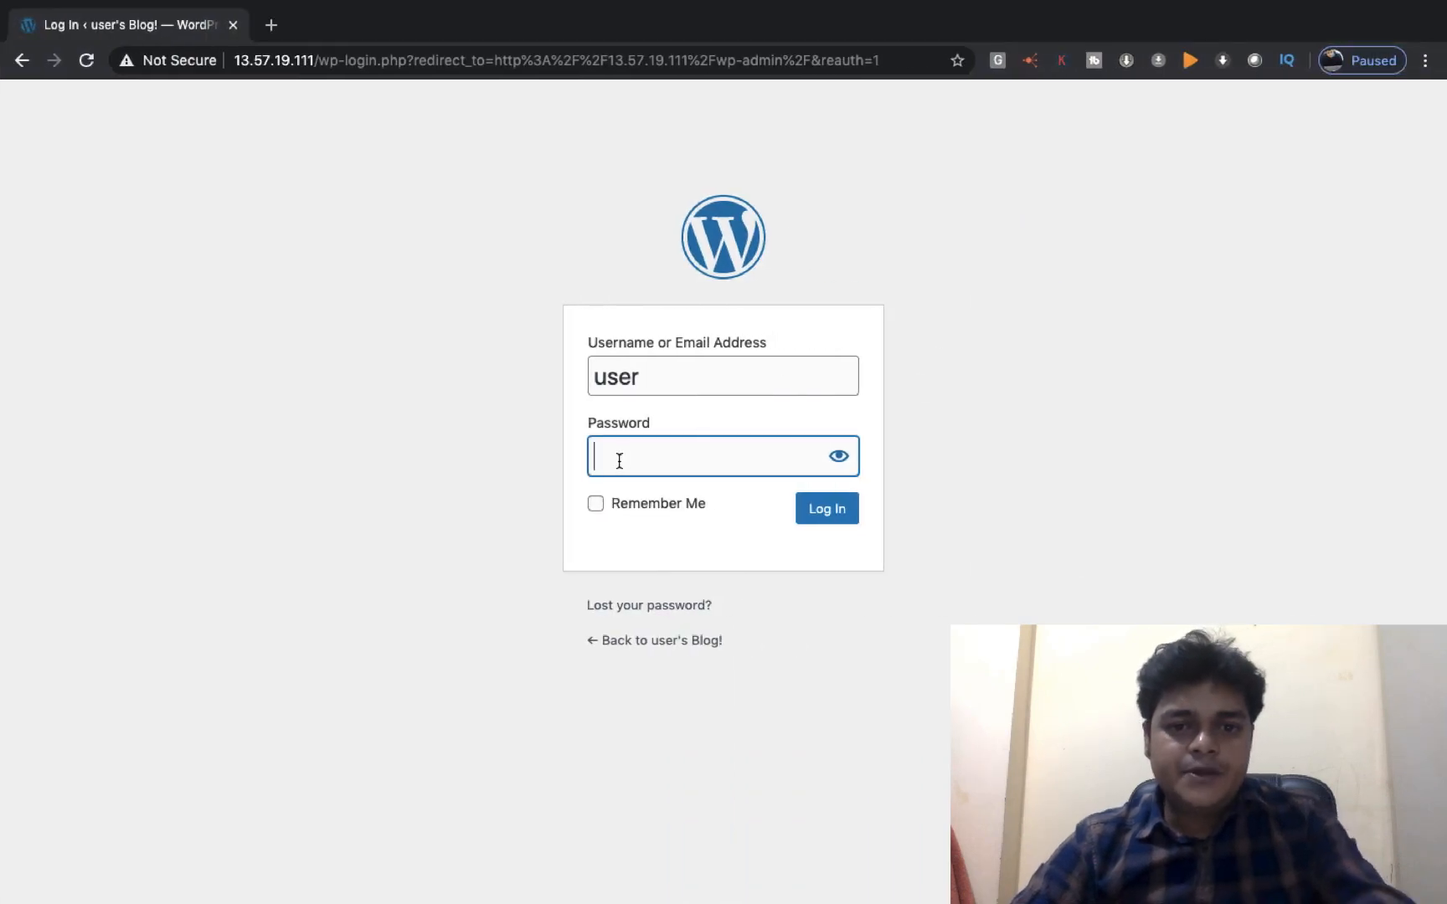
Paste the copied Bitnami password, verify it with the eye icon, and log in
key(super+v)
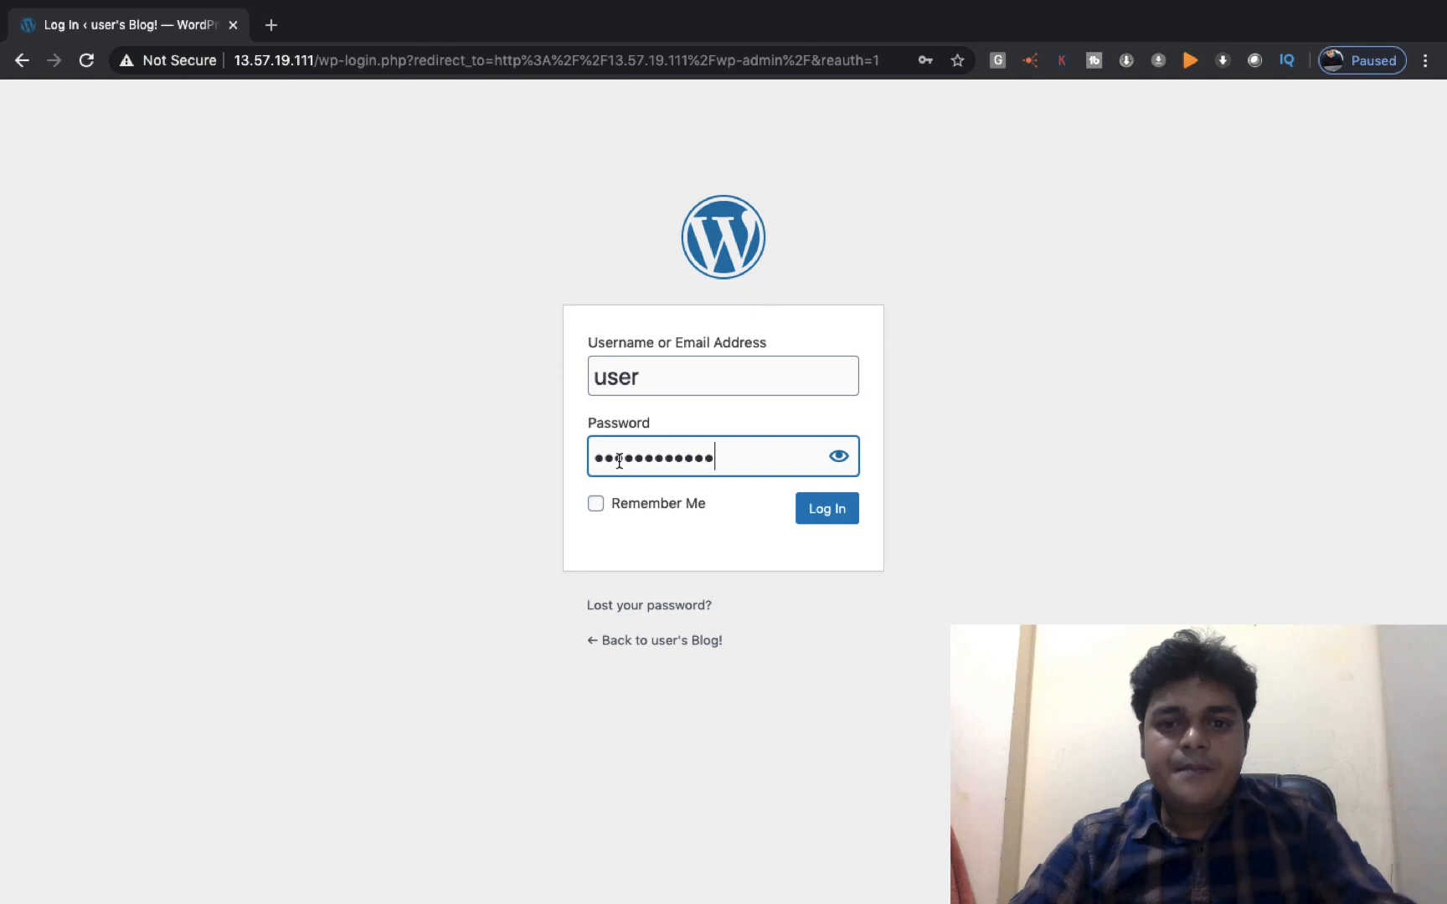
click(839, 459)
click(839, 458)
click(830, 516)
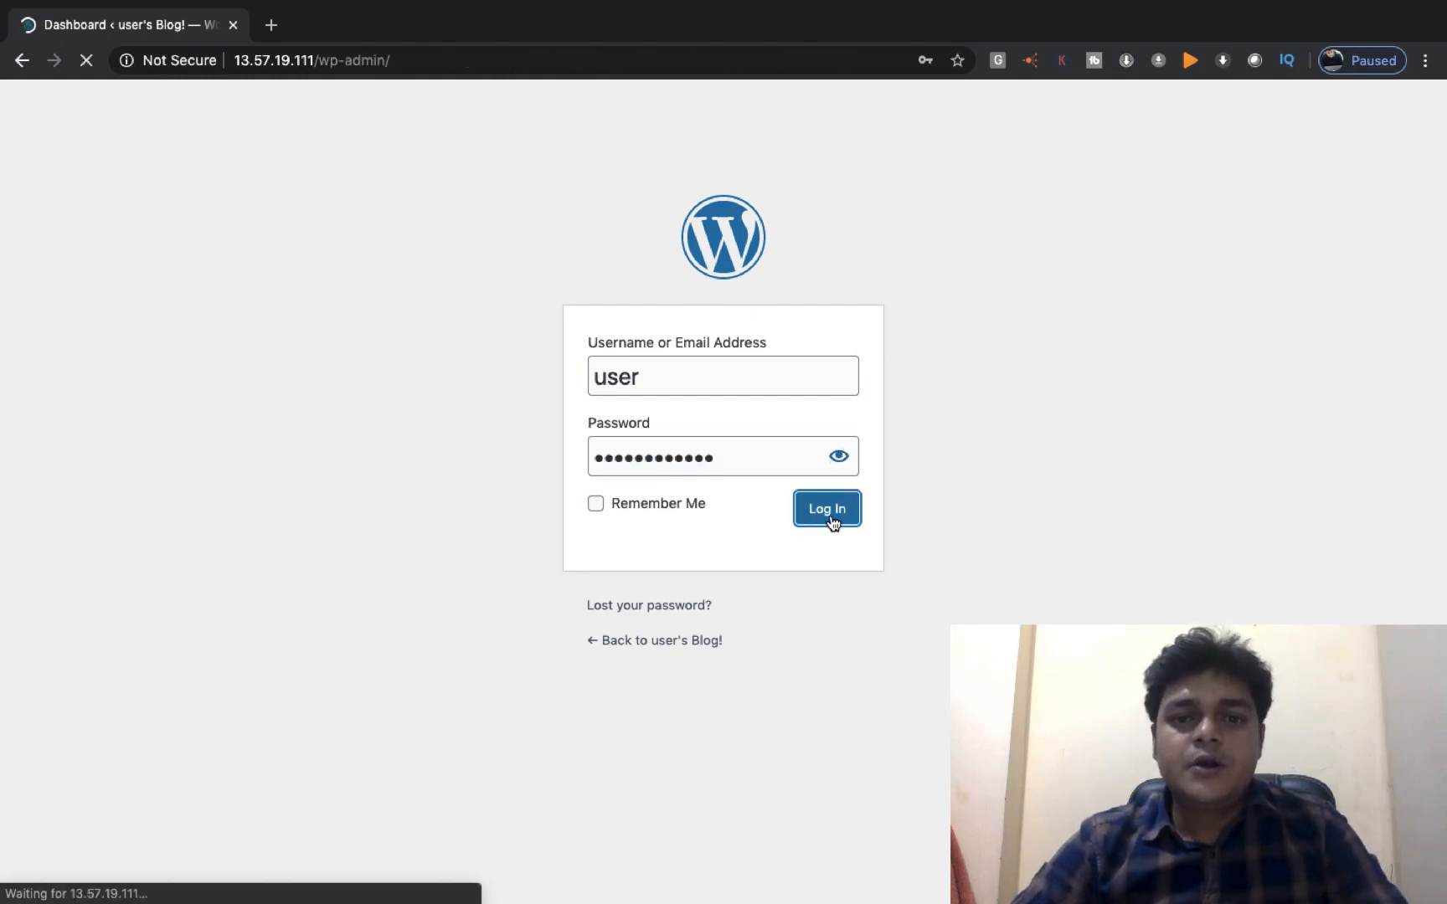
key(super+Tab)
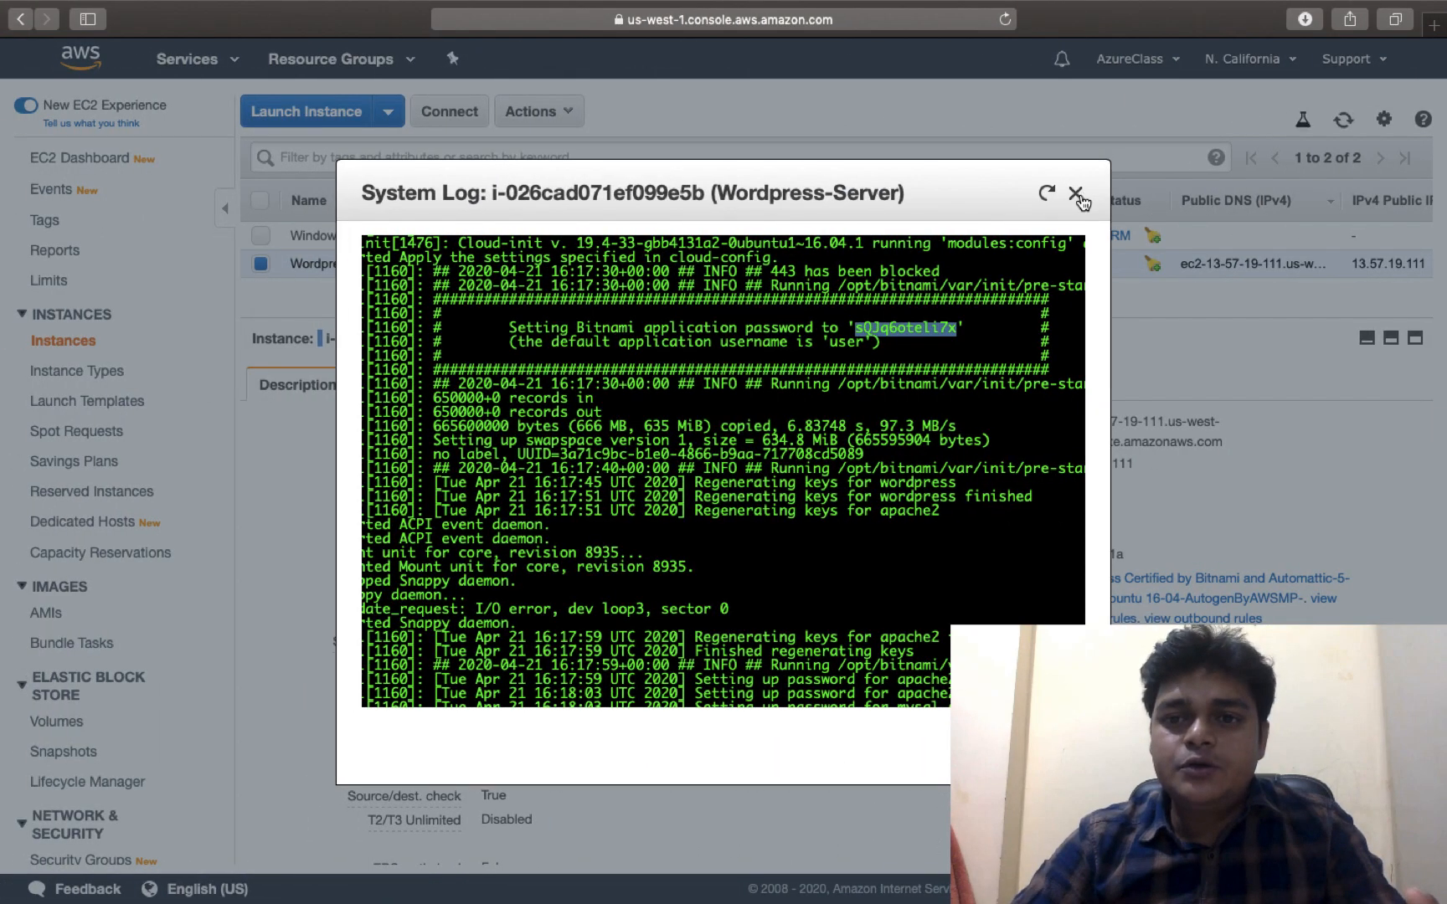
click(1075, 194)
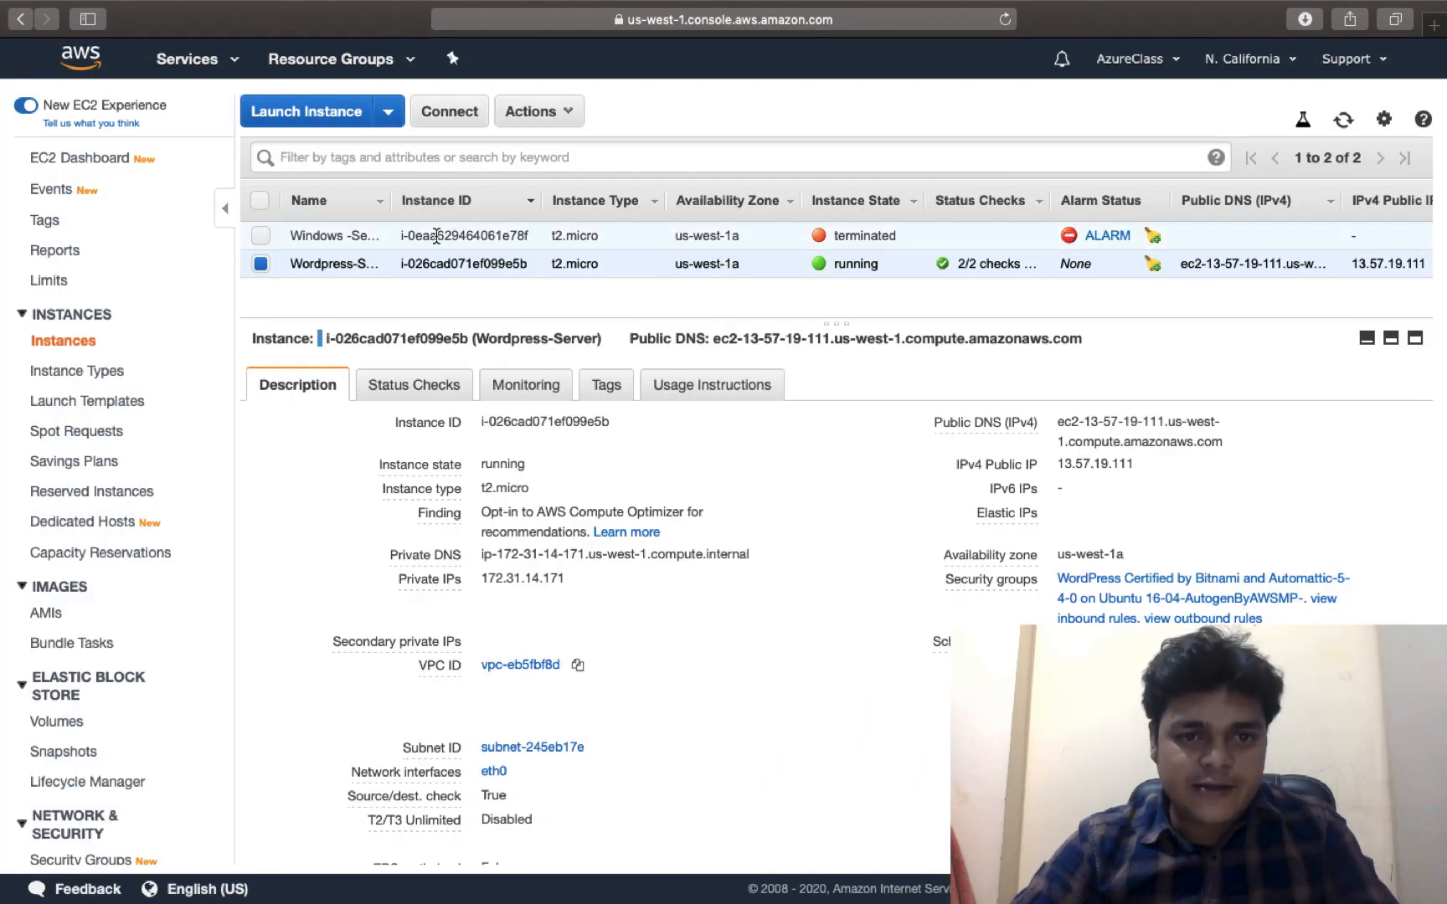
click(540, 111)
mouse_move(567, 280)
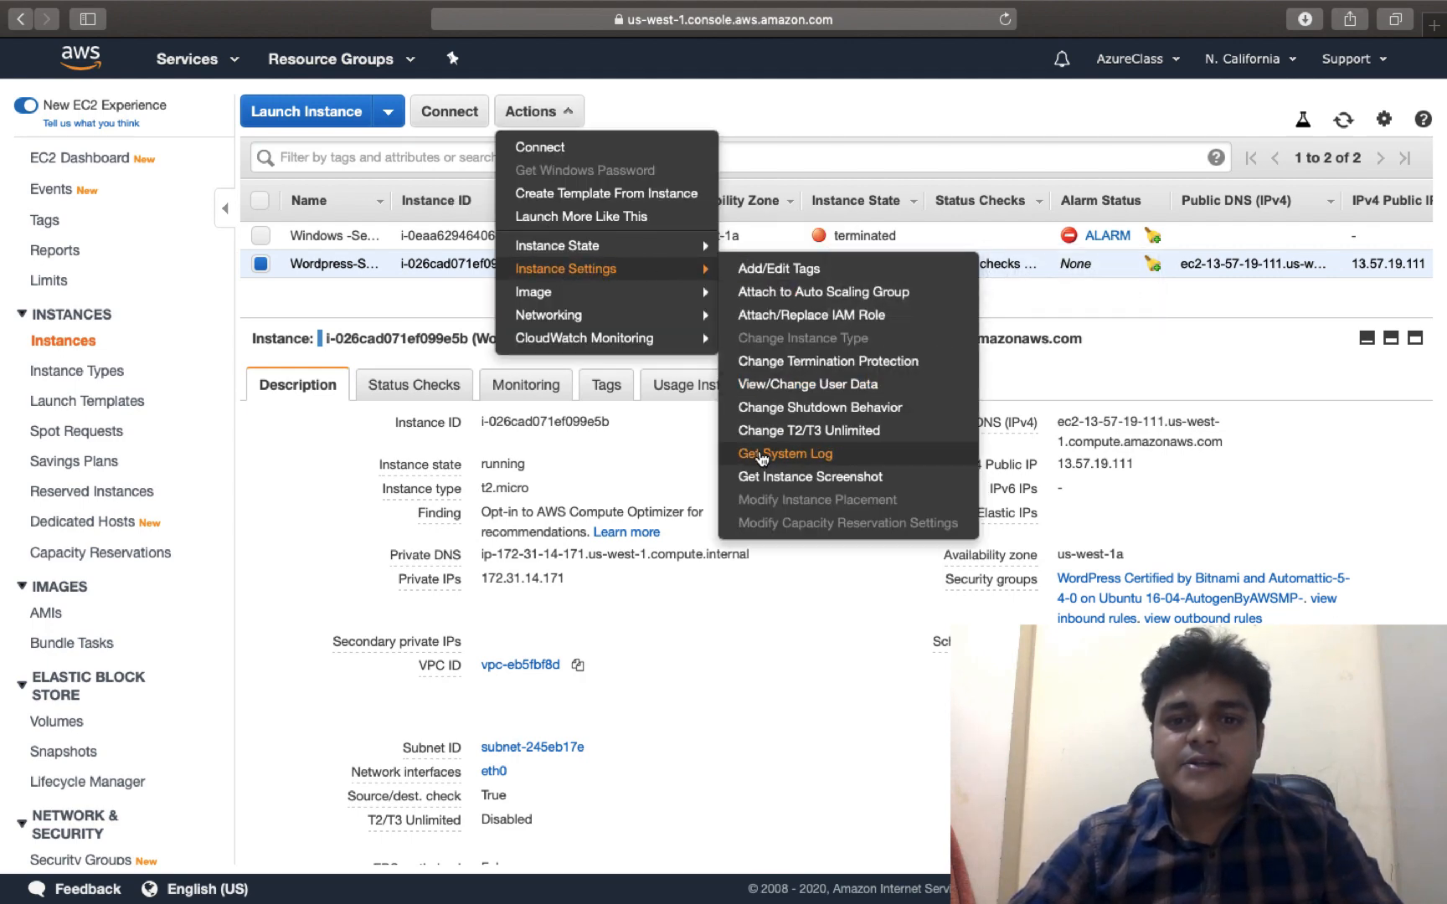
click(761, 457)
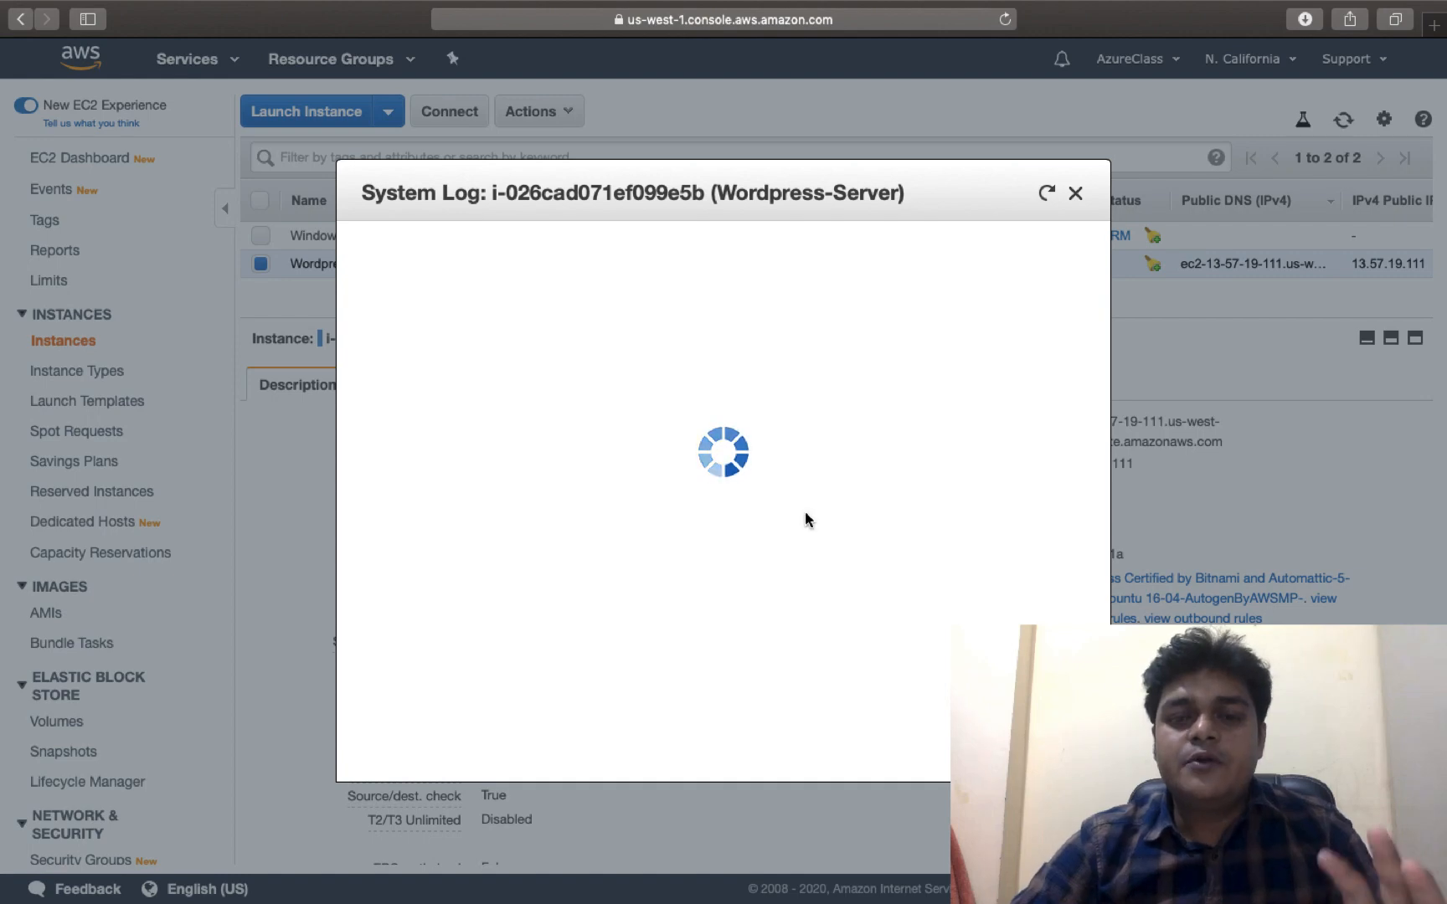
scroll(801, 555, down, 20)
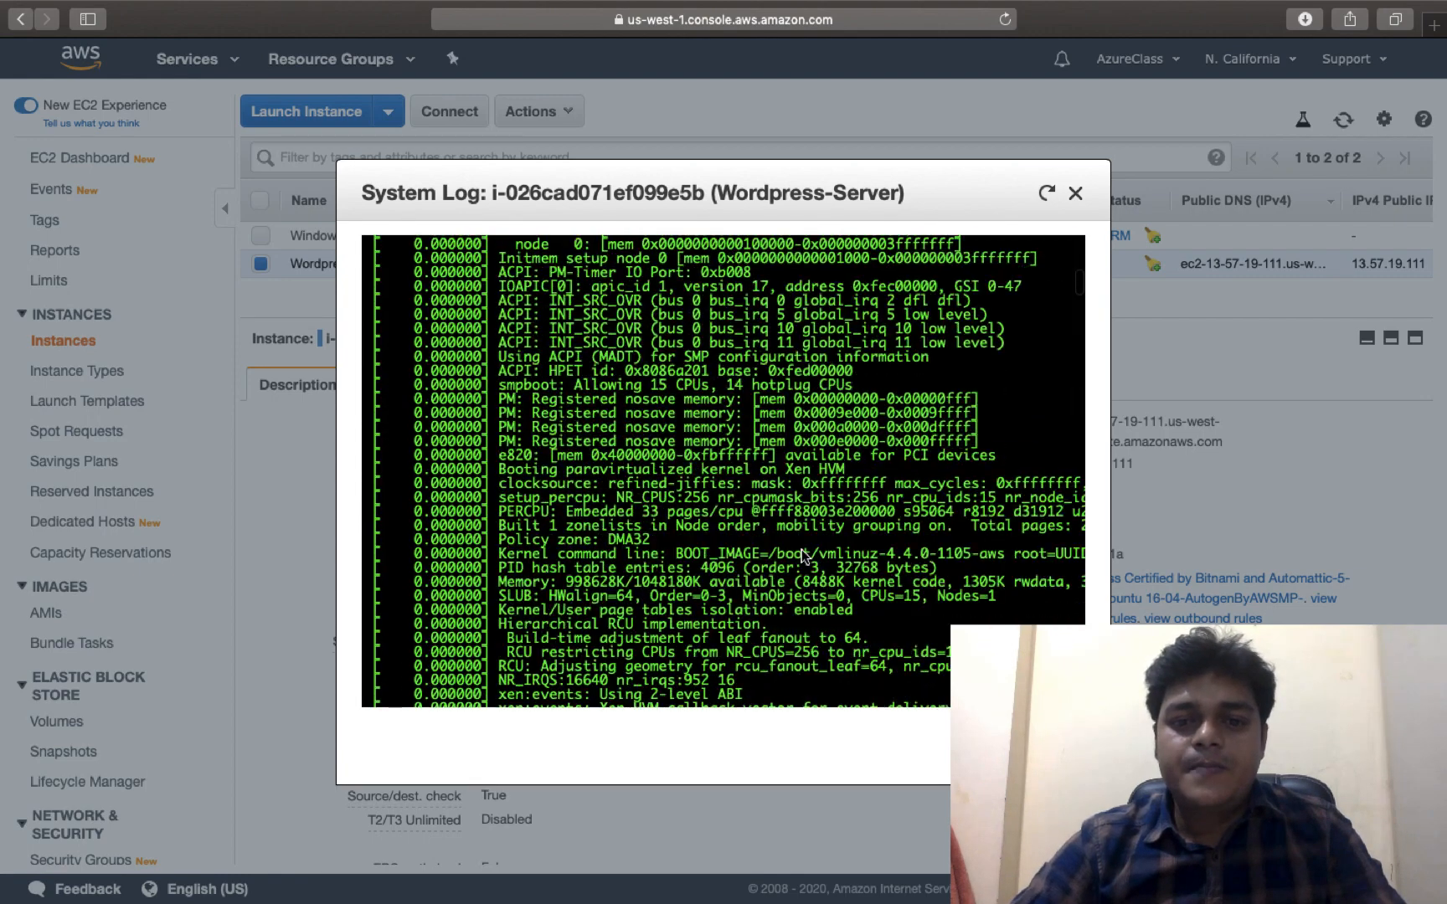
scroll(801, 555, down, 20)
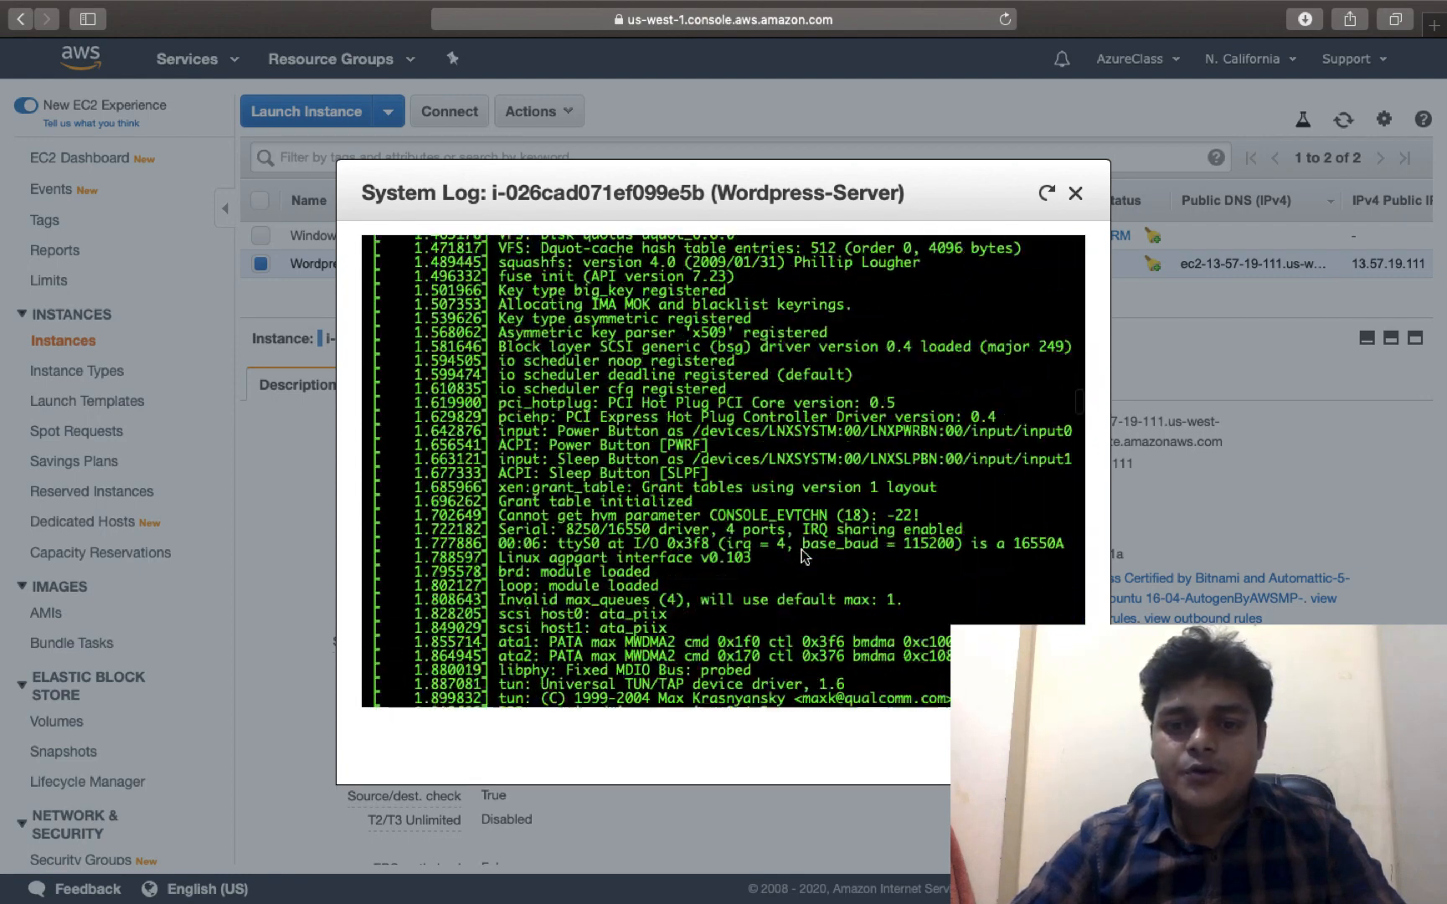
scroll(801, 555, down, 20)
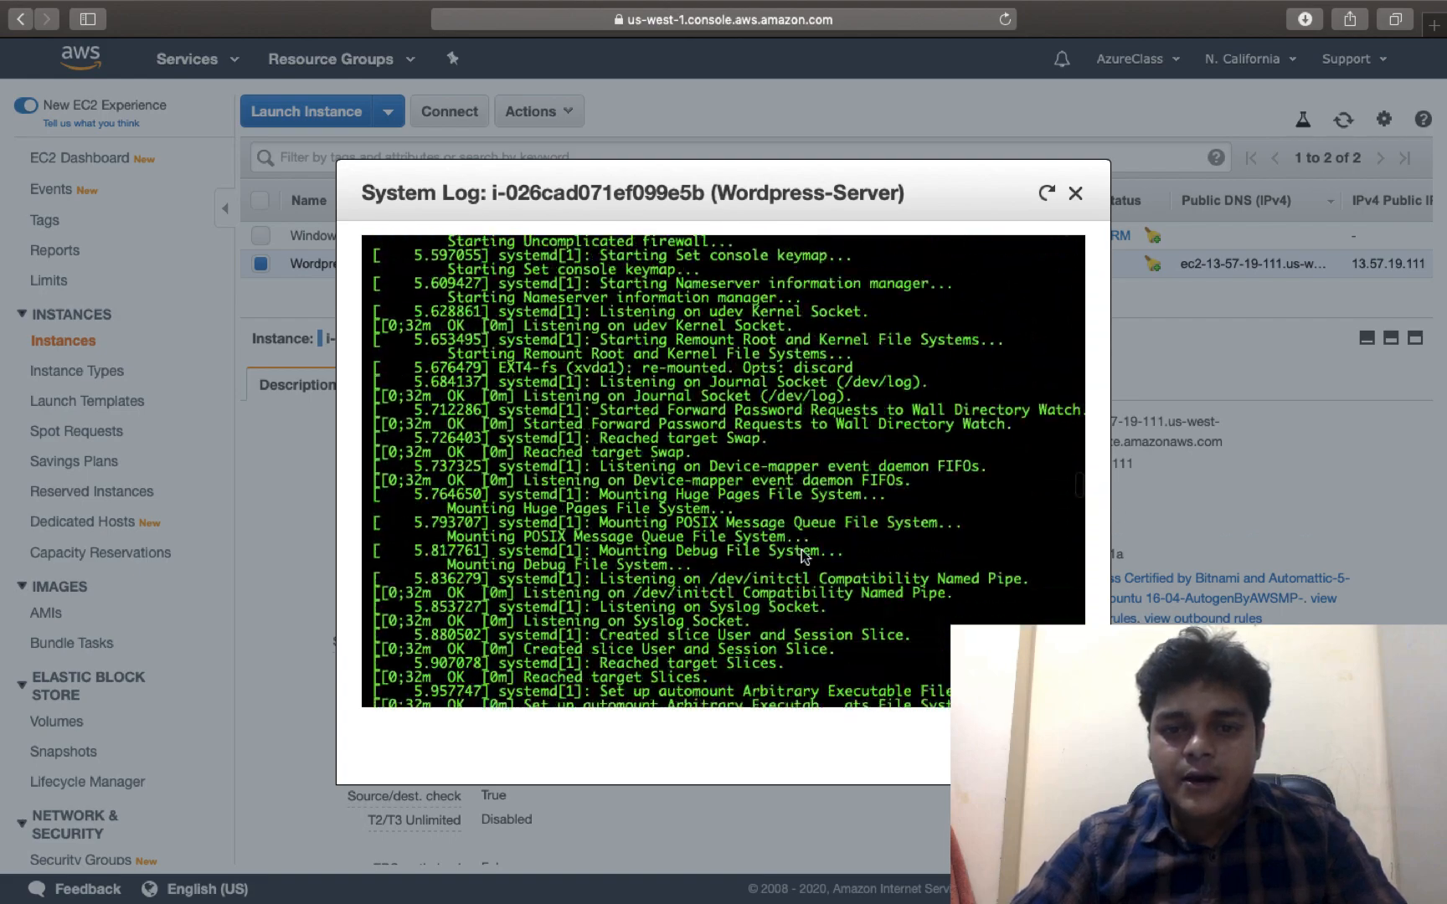
scroll(801, 555, down, 20)
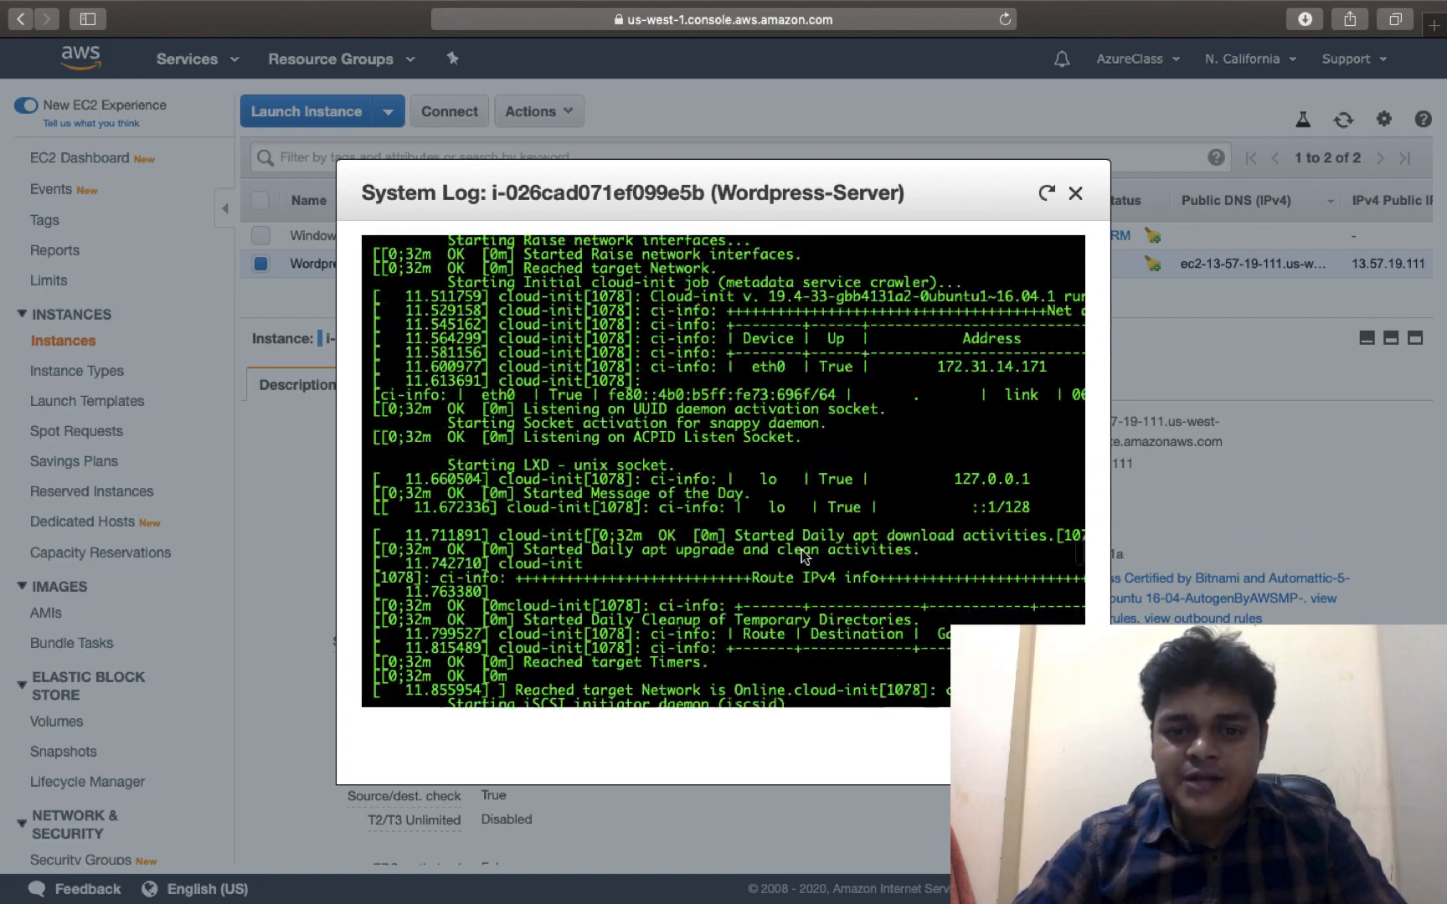
scroll(801, 555, down, 20)
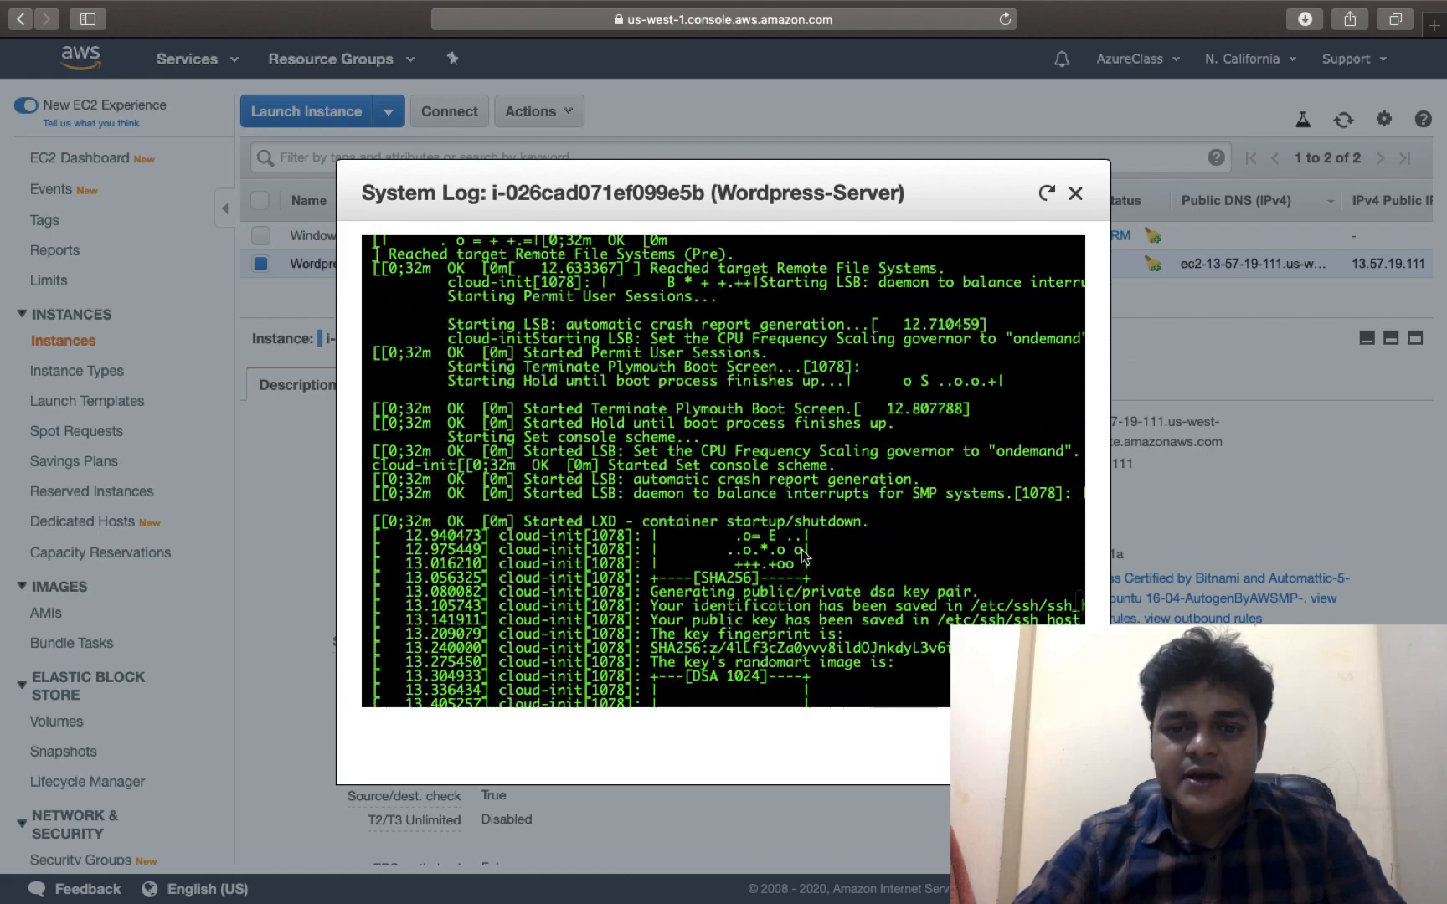
scroll(801, 550, down, 20)
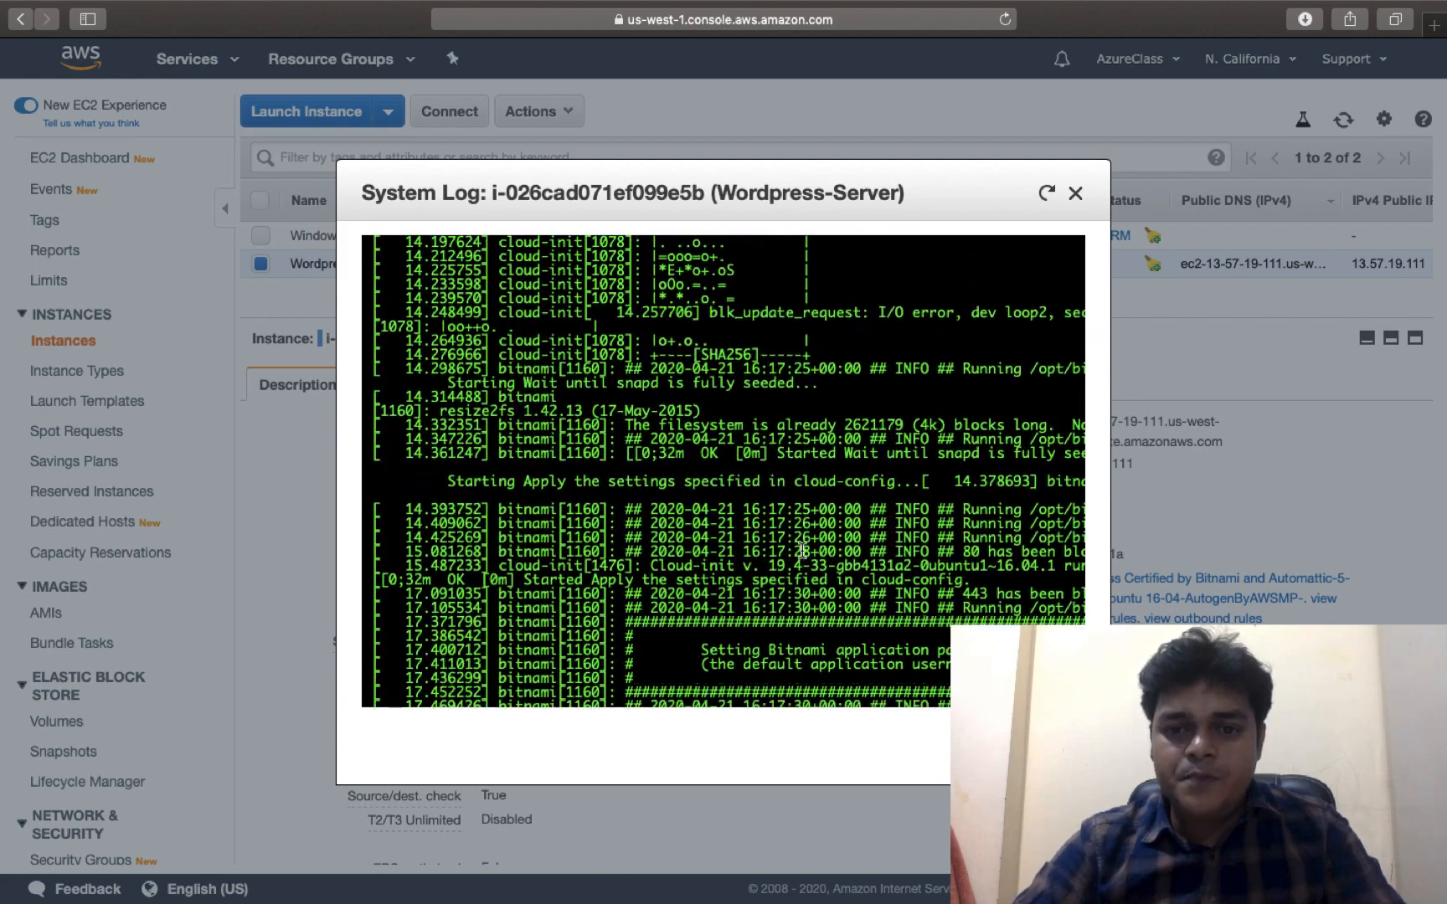
scroll(801, 550, right, 5)
scroll(801, 550, right, 1)
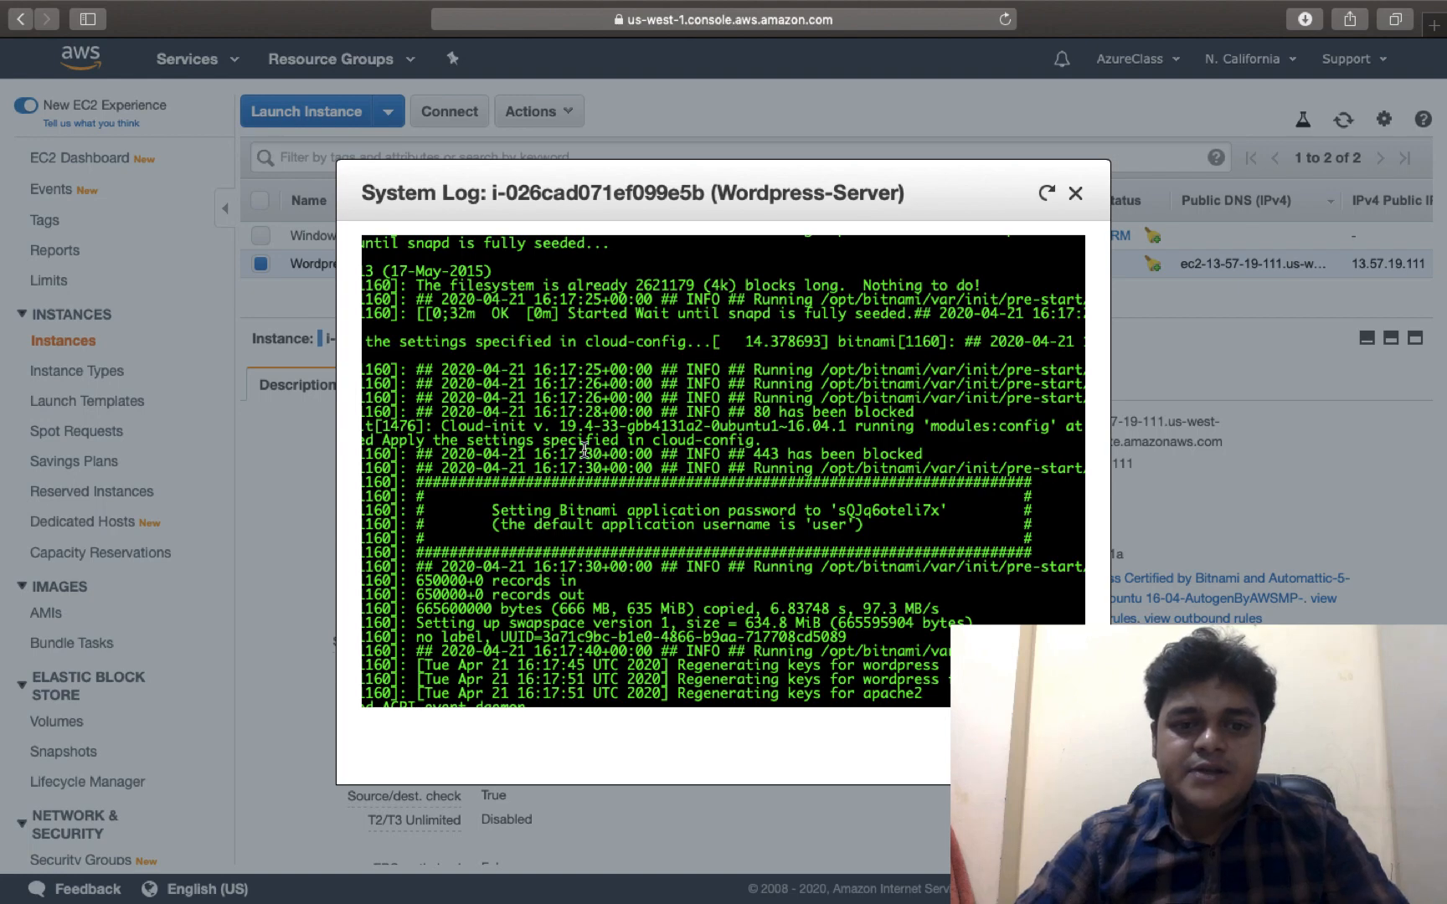
drag(838, 509, 940, 509)
key(ctrl+Right)
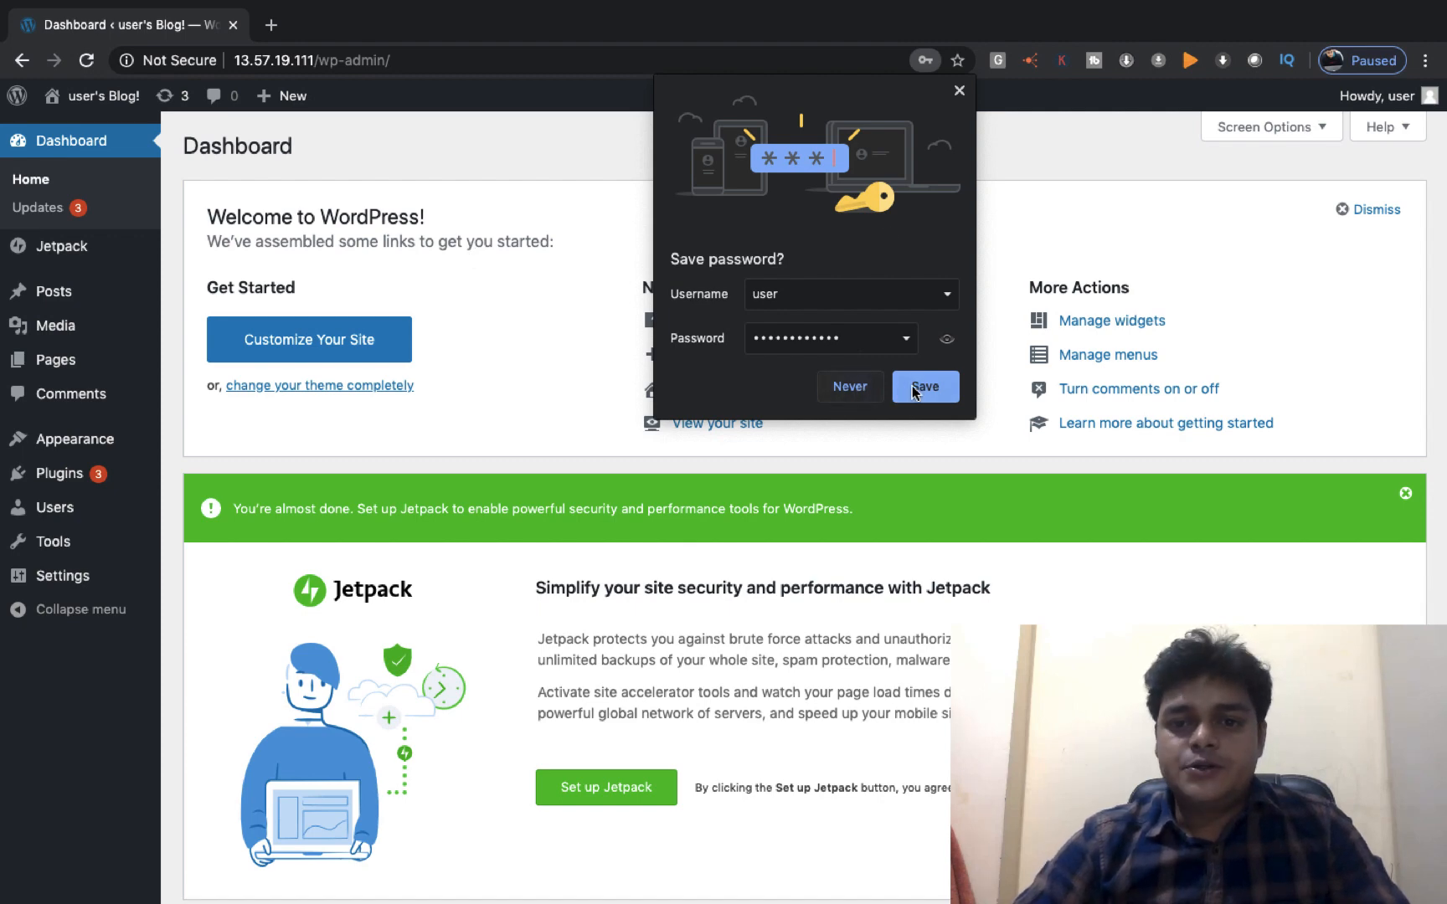
Save the WordPress login password in Chrome's 'Save password?' bubble
click(921, 386)
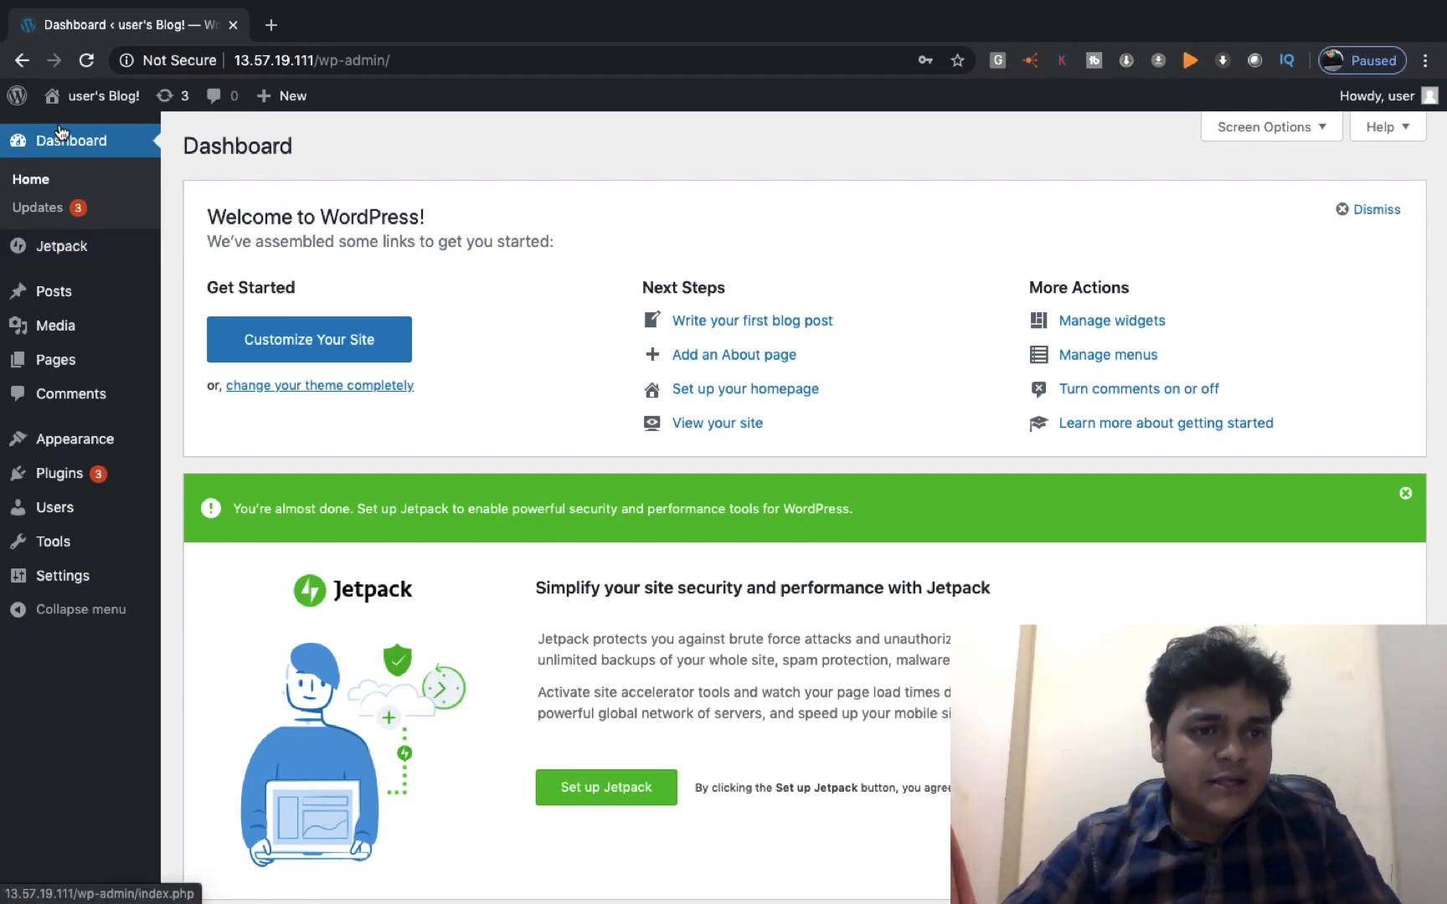
From the WordPress admin Posts list, start a new blog post
click(53, 300)
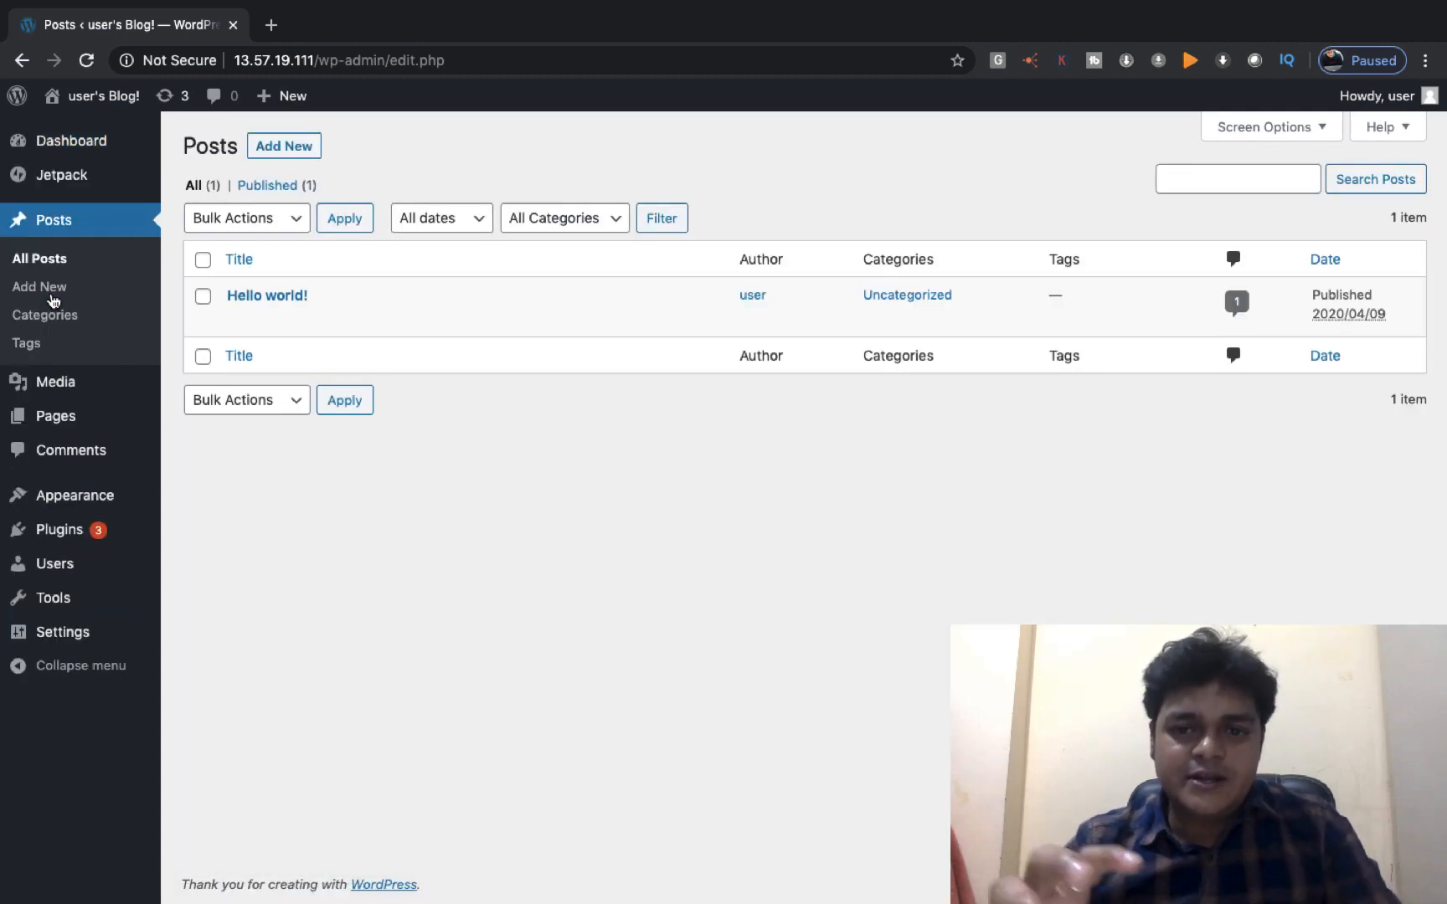
click(281, 148)
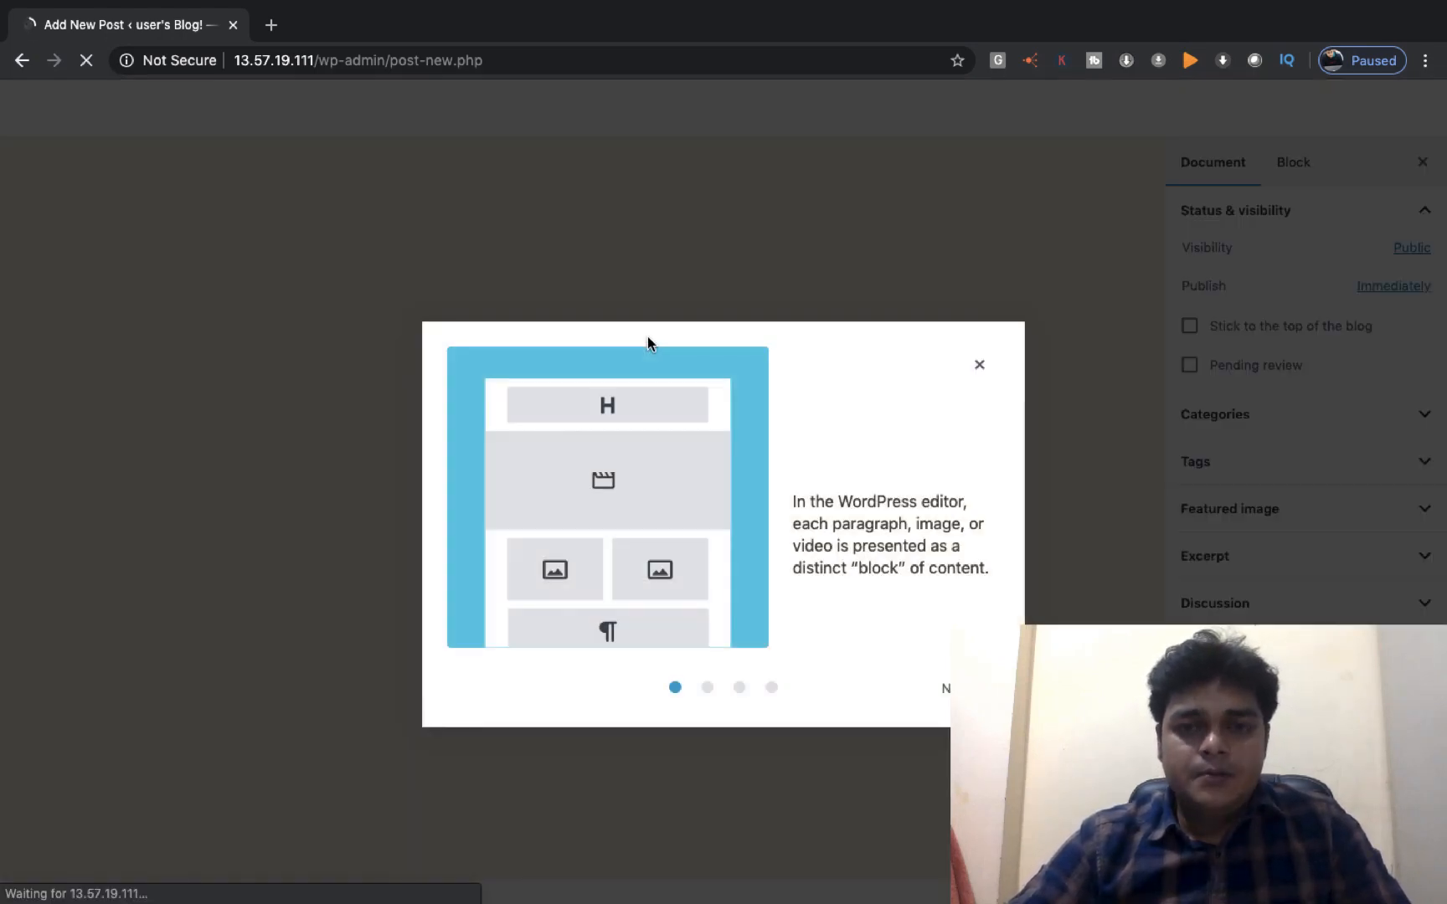
Close the welcome guide, title the post 'Online Cloud Training' and add the paragraph 'We Make Cloud Expert'
click(980, 331)
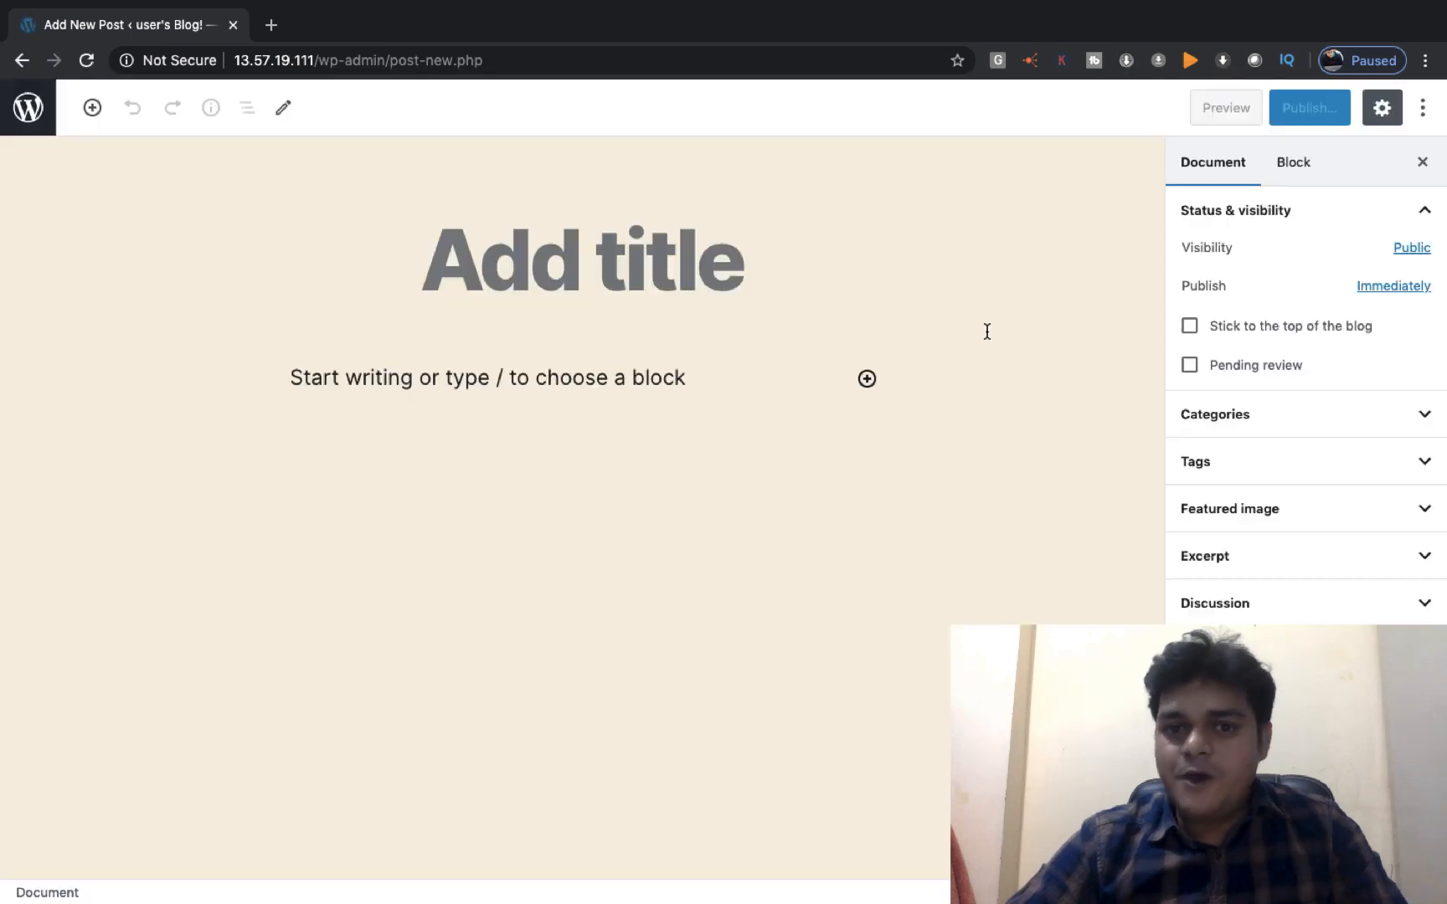
click(638, 245)
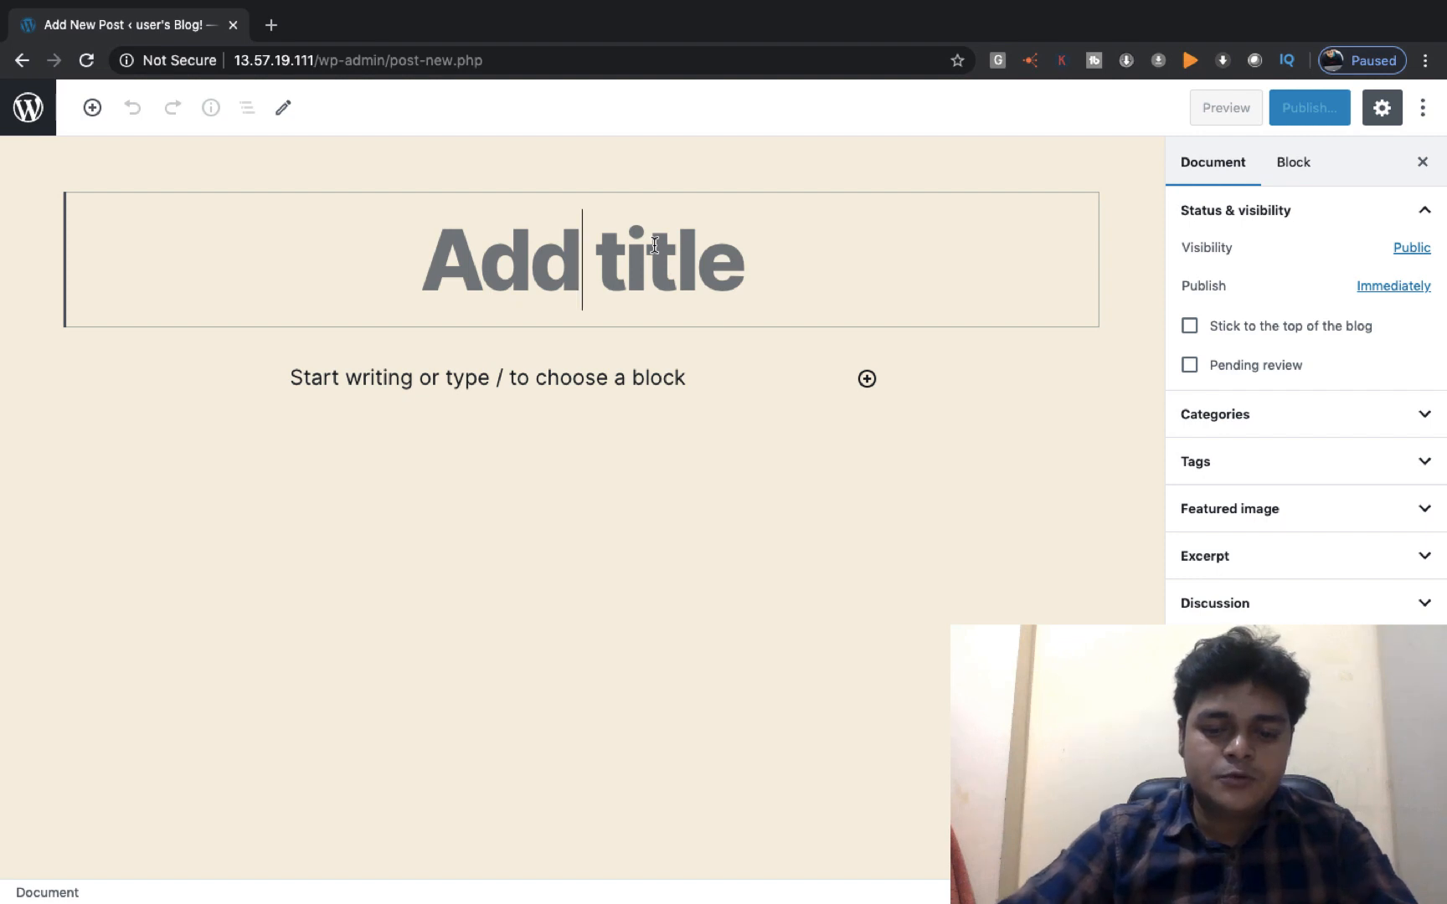
text(Onli)
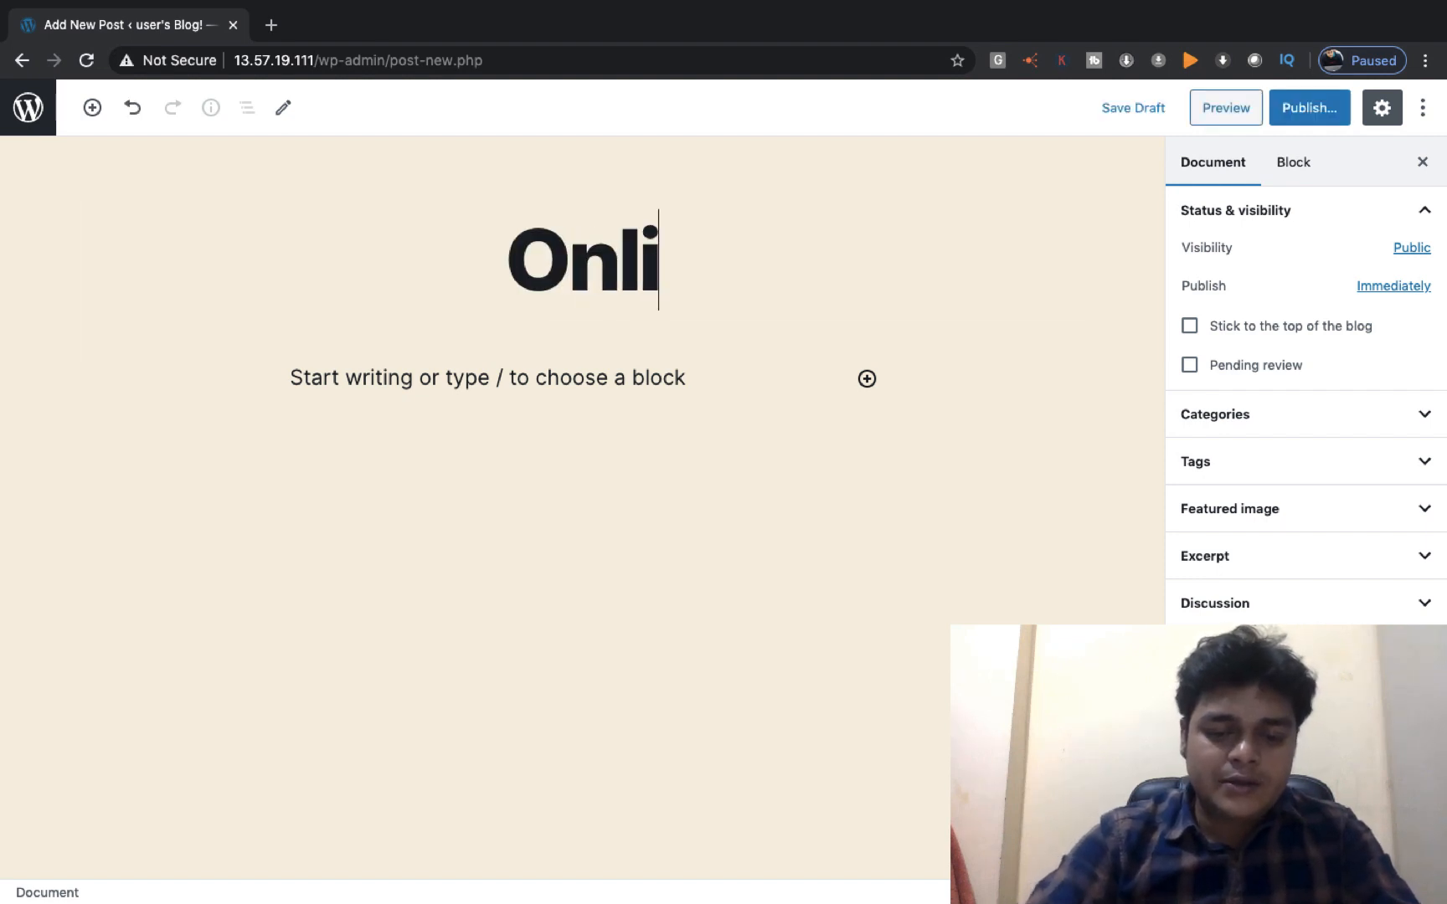
text(ne Cloud C)
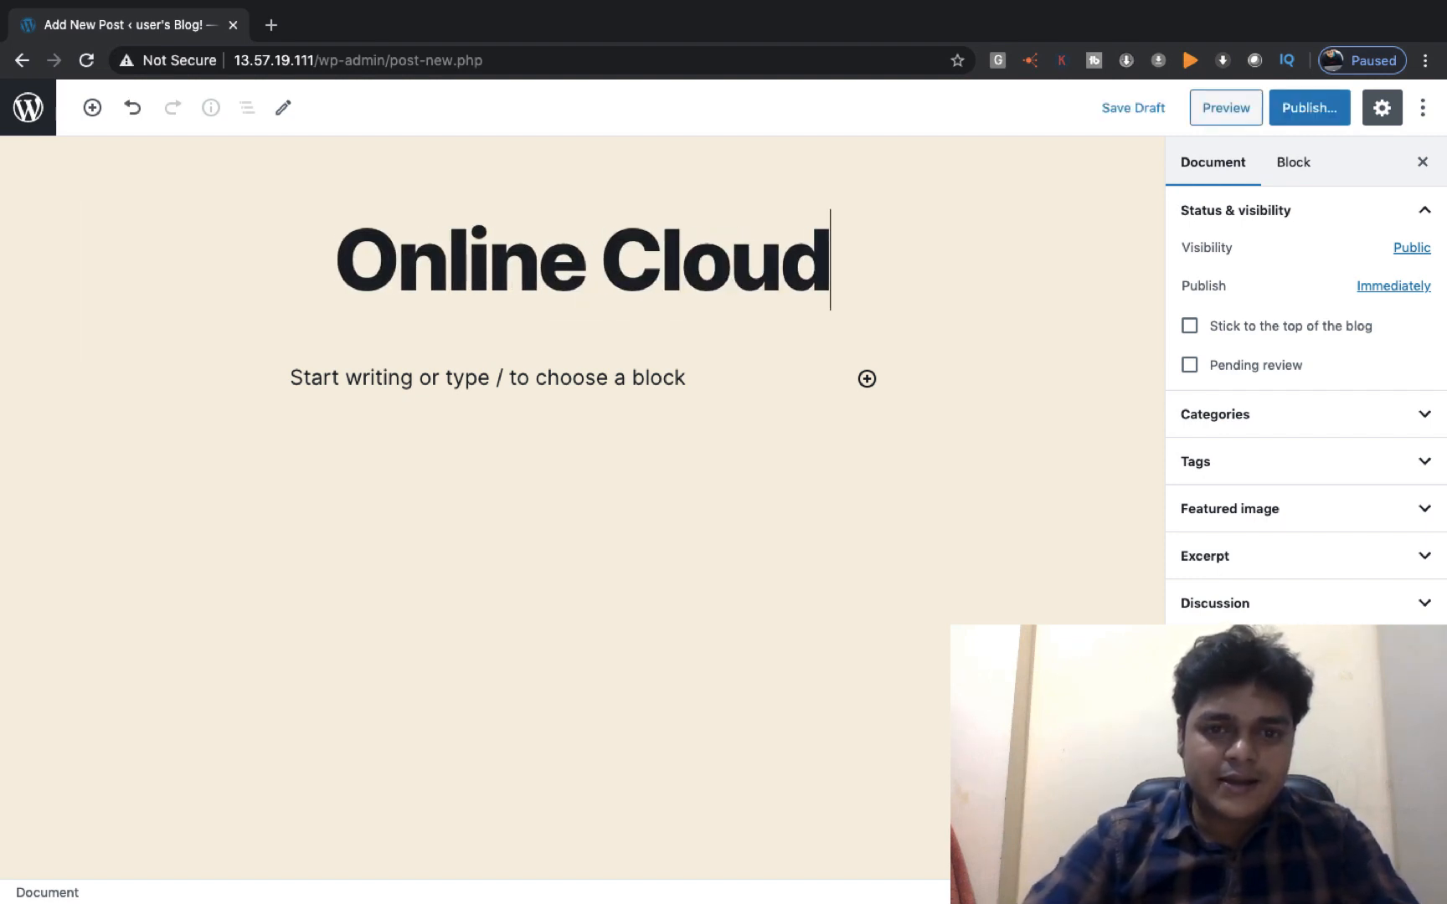
key(BackSpace)
key(BackSpace)
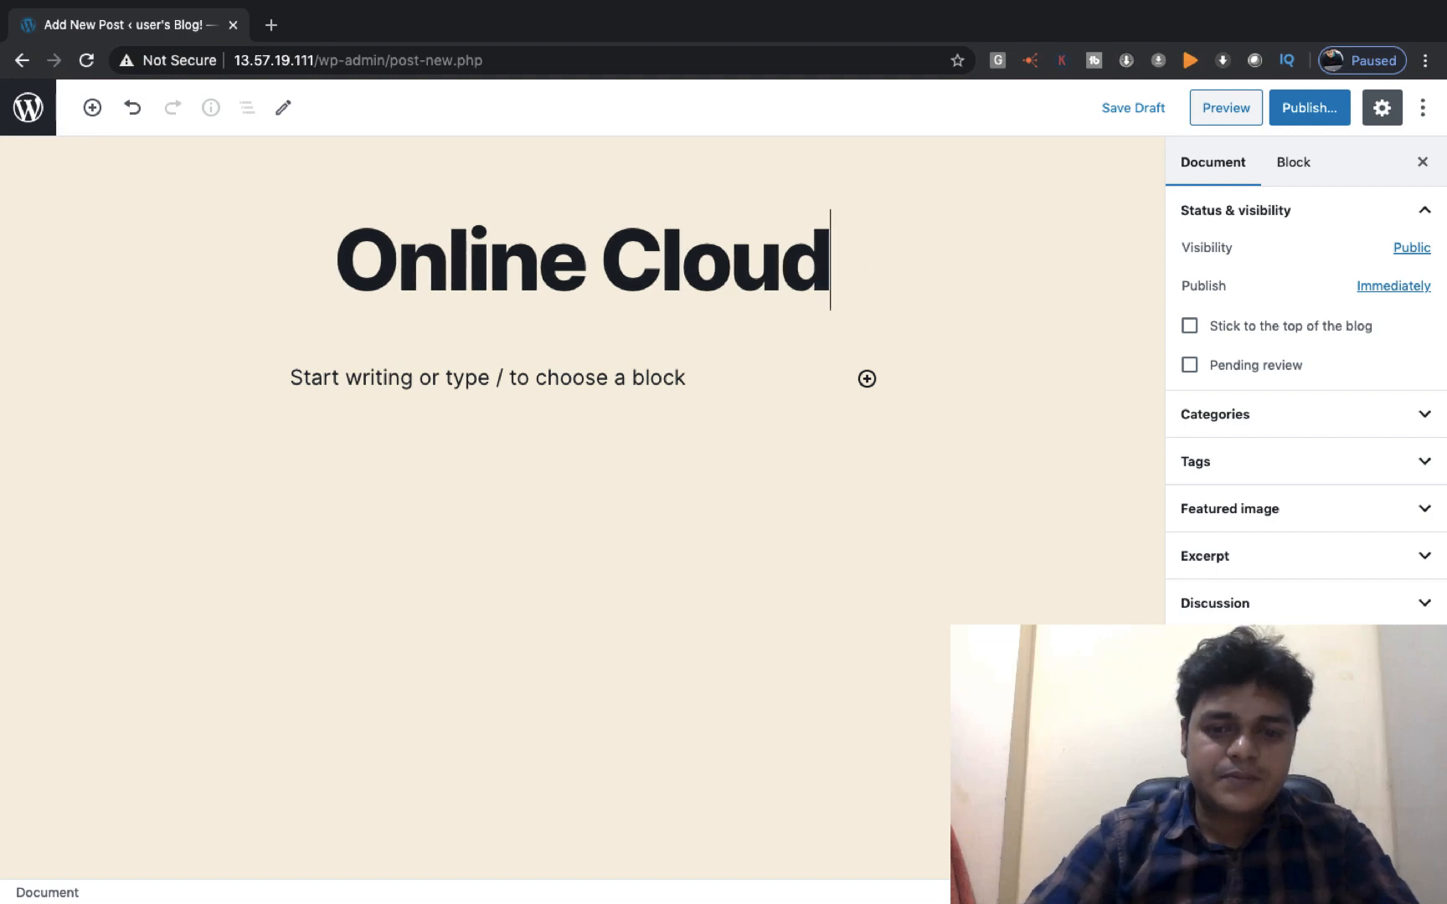
text(Yr)
key(BackSpace)
key(BackSpace)
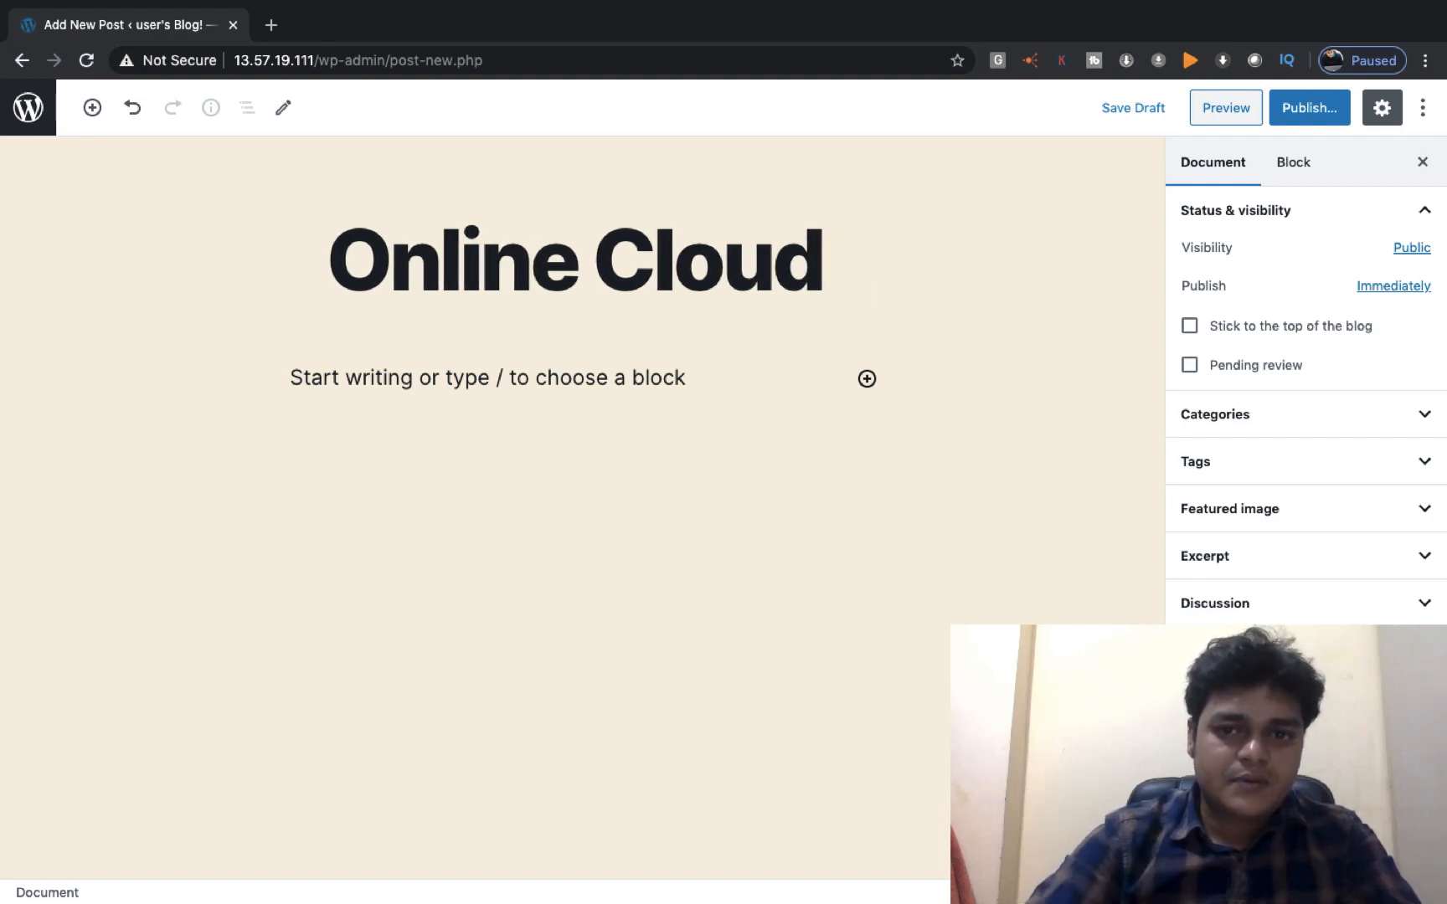
text(Training)
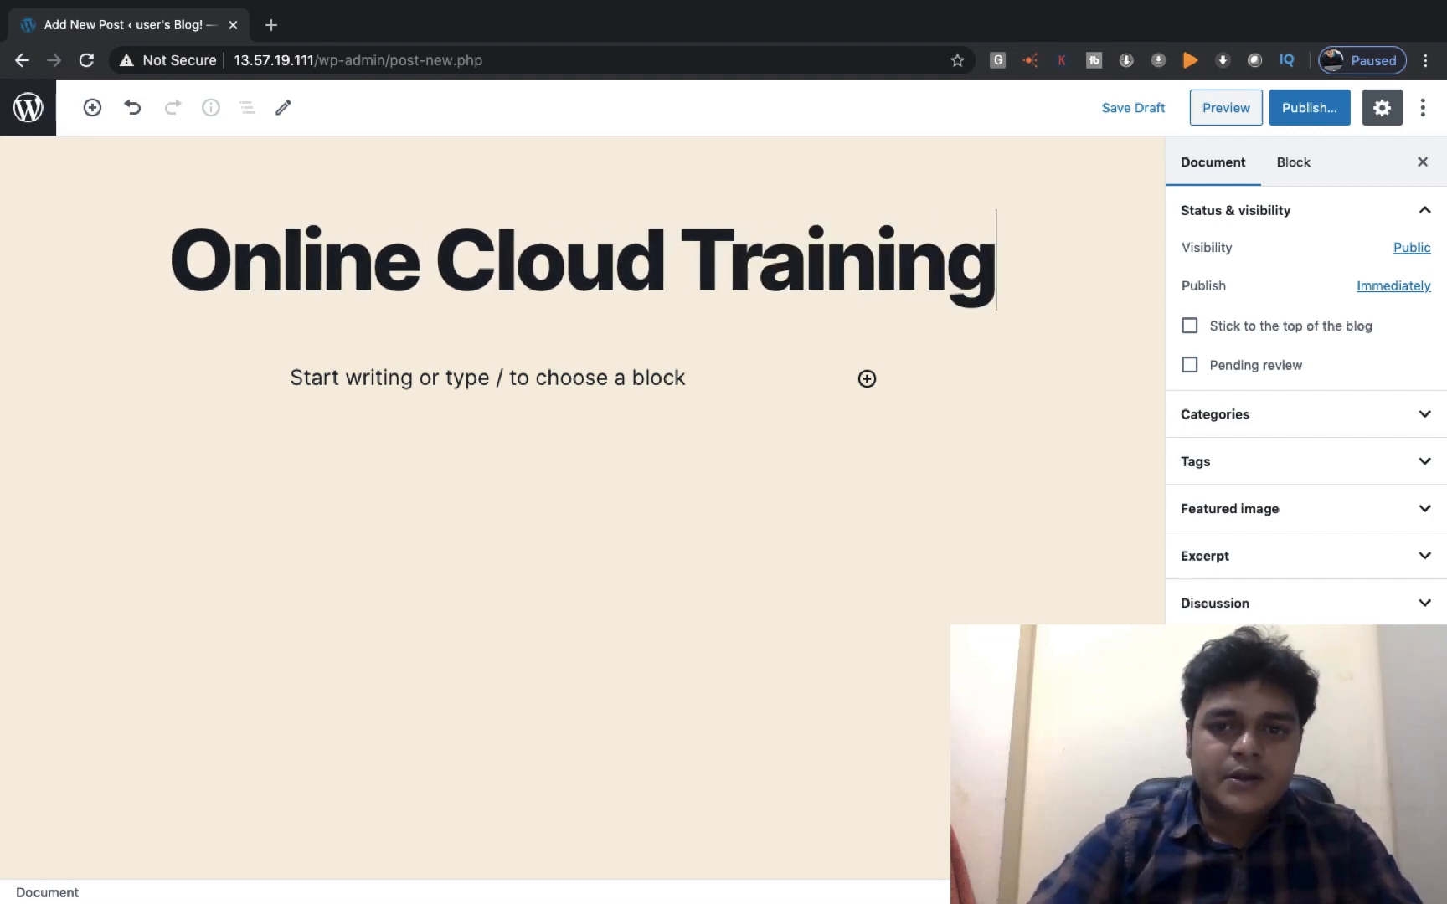
click(520, 389)
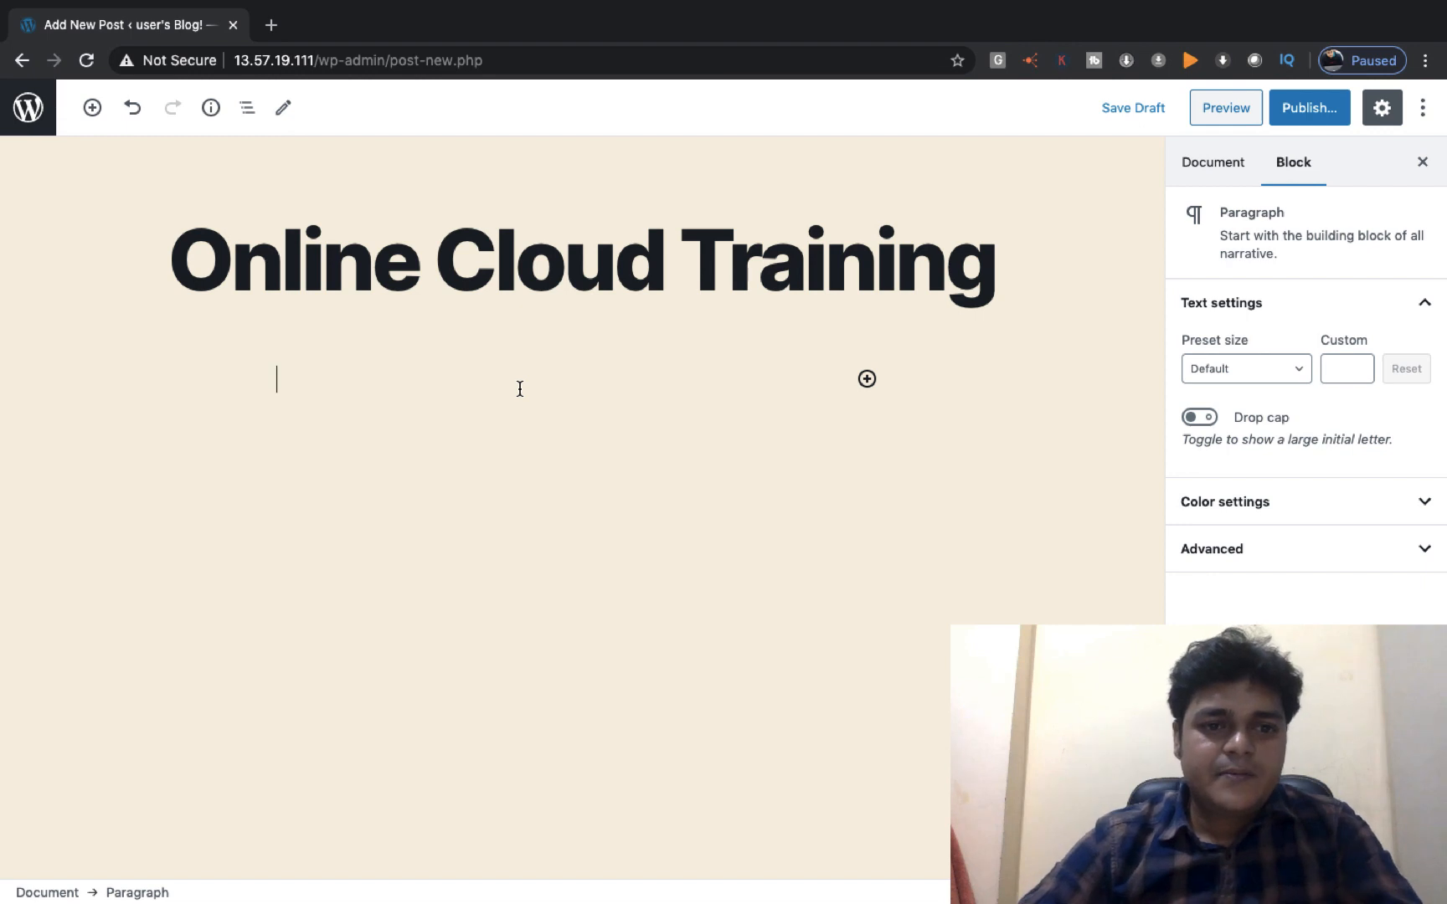
text(We Mak)
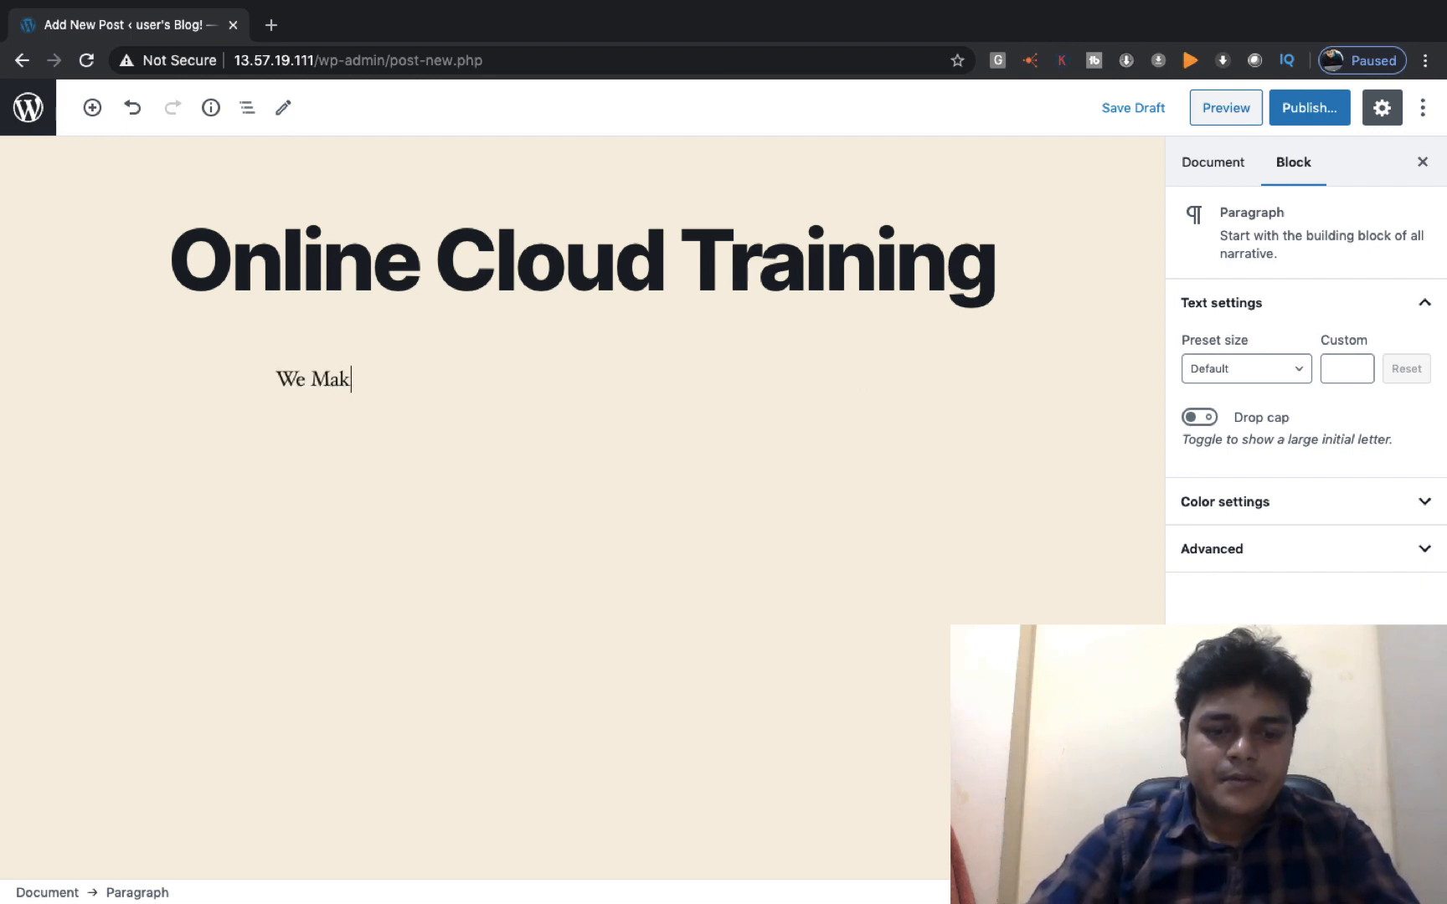
text(e Cloud Expert)
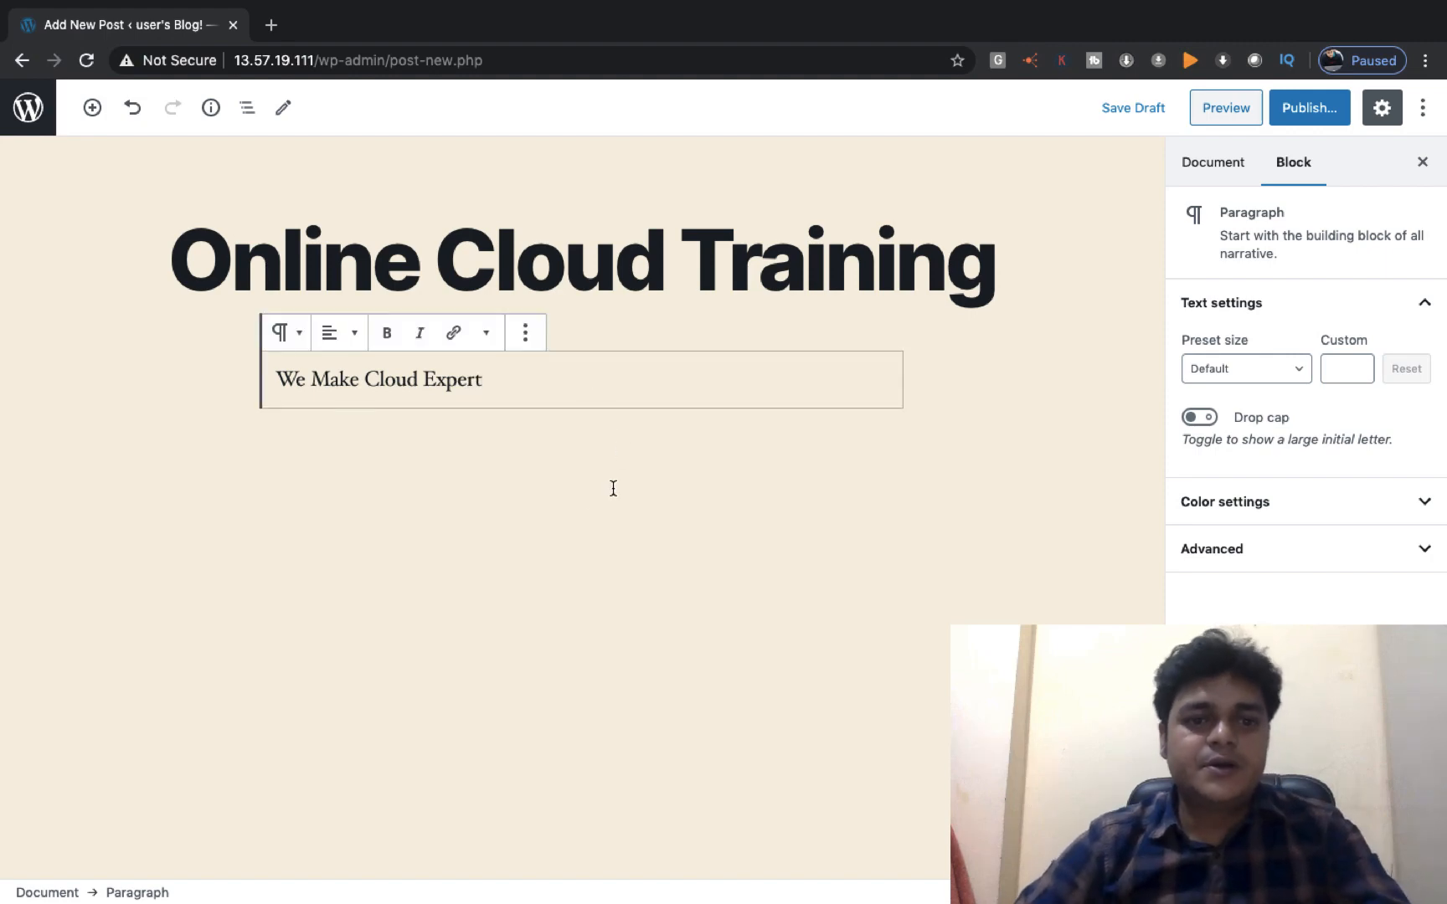
Insert a Gallery block below the tagline and upload the Amazon Lightsail image into it
click(556, 169)
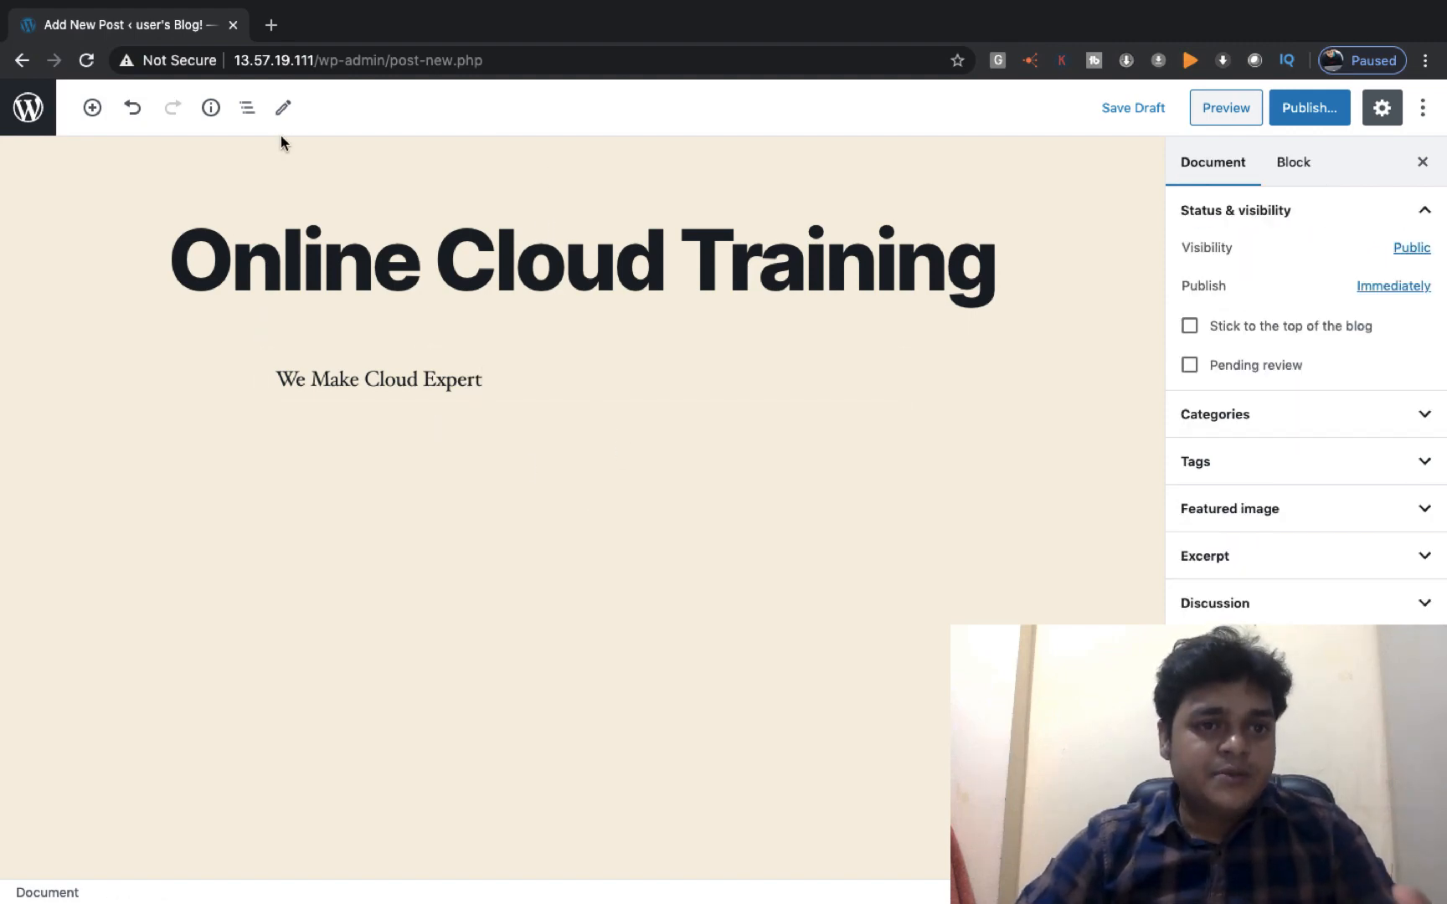
click(92, 108)
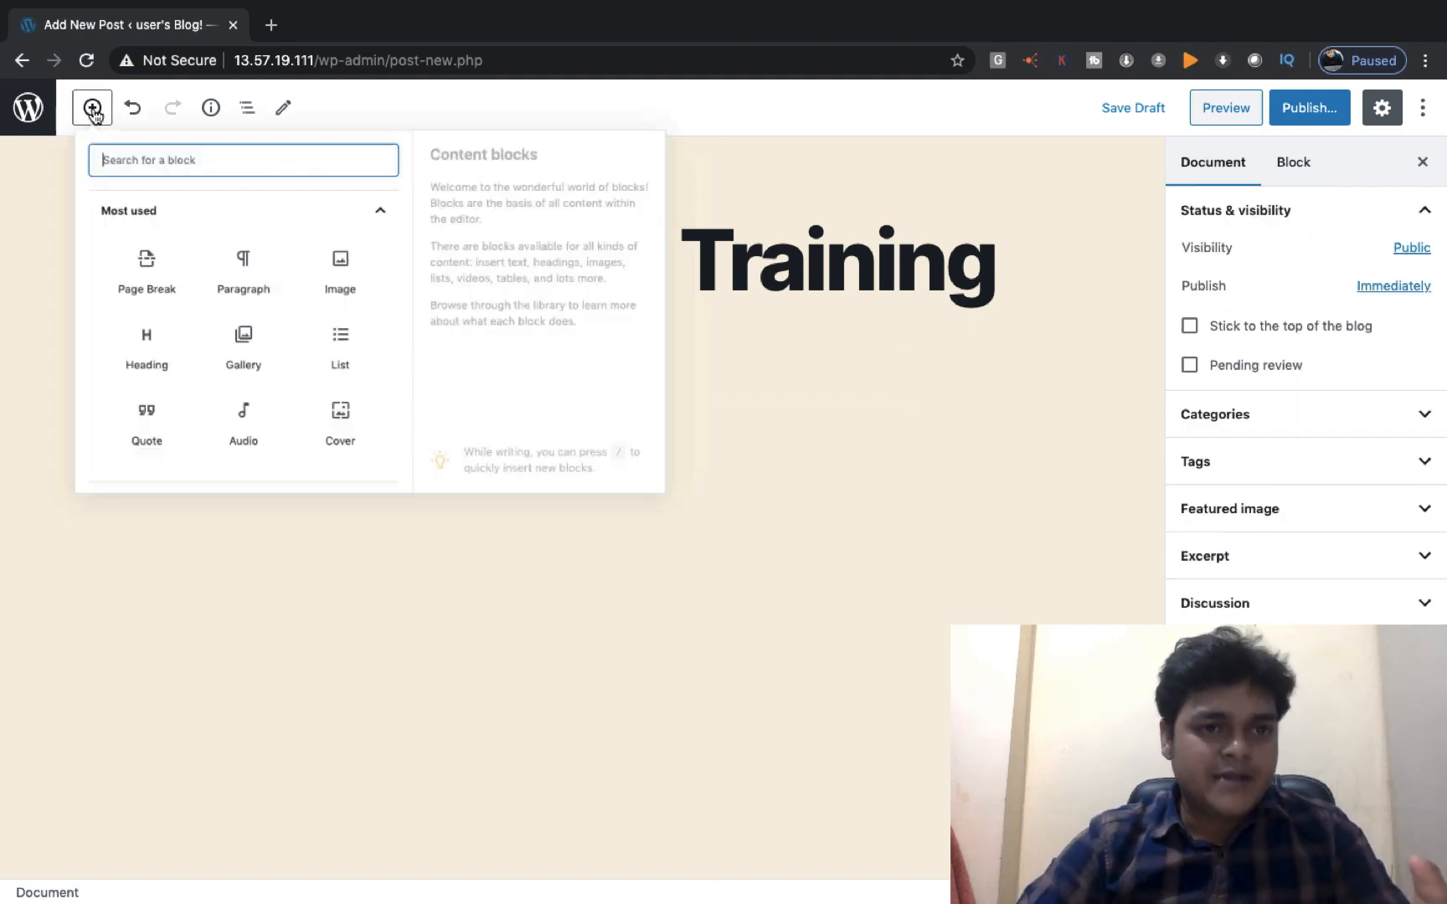
click(278, 393)
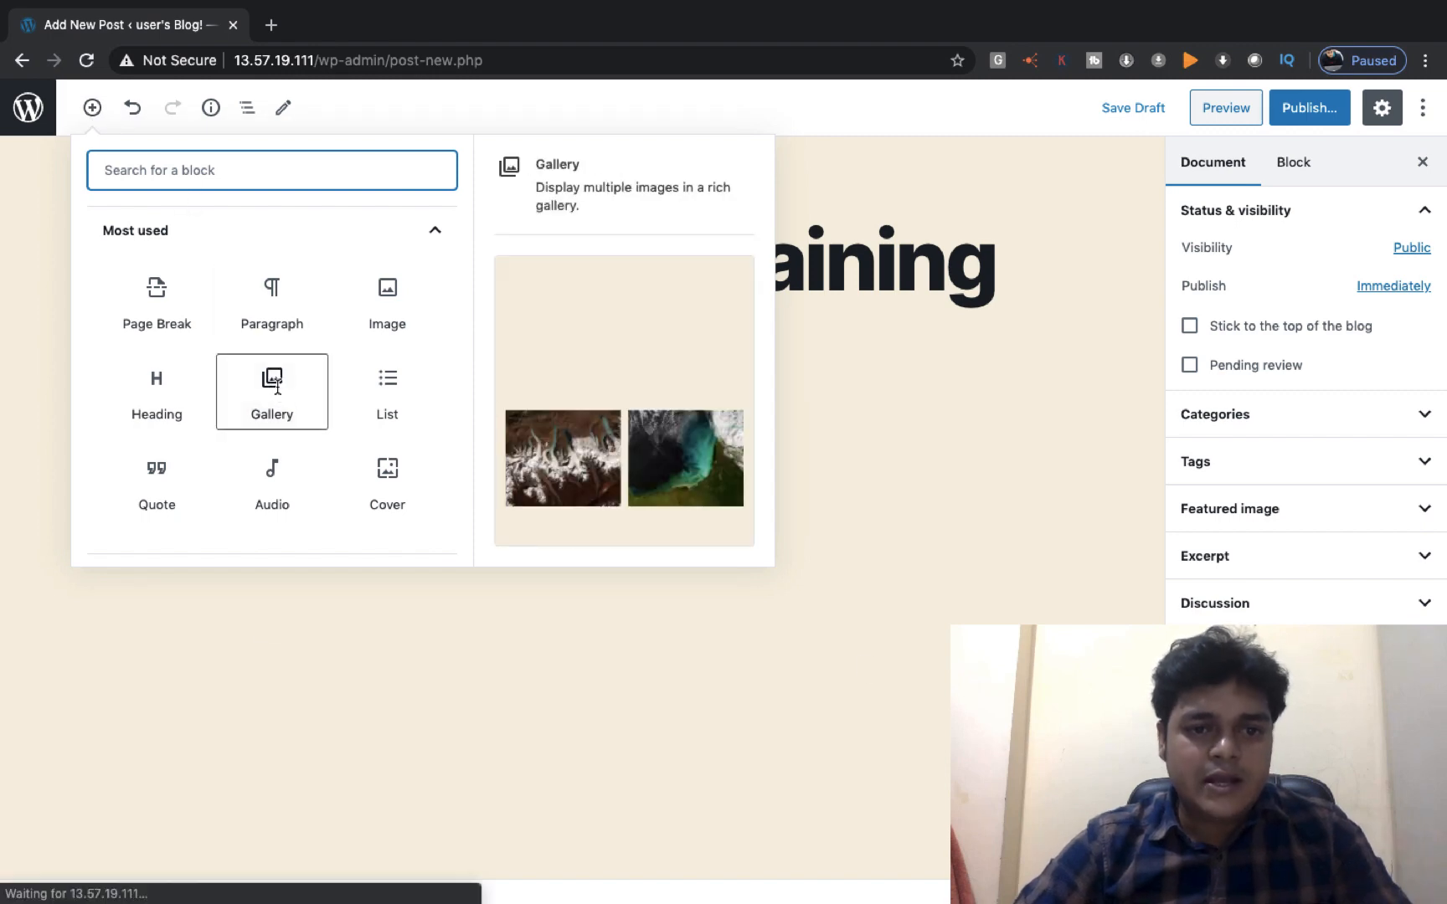
click(336, 558)
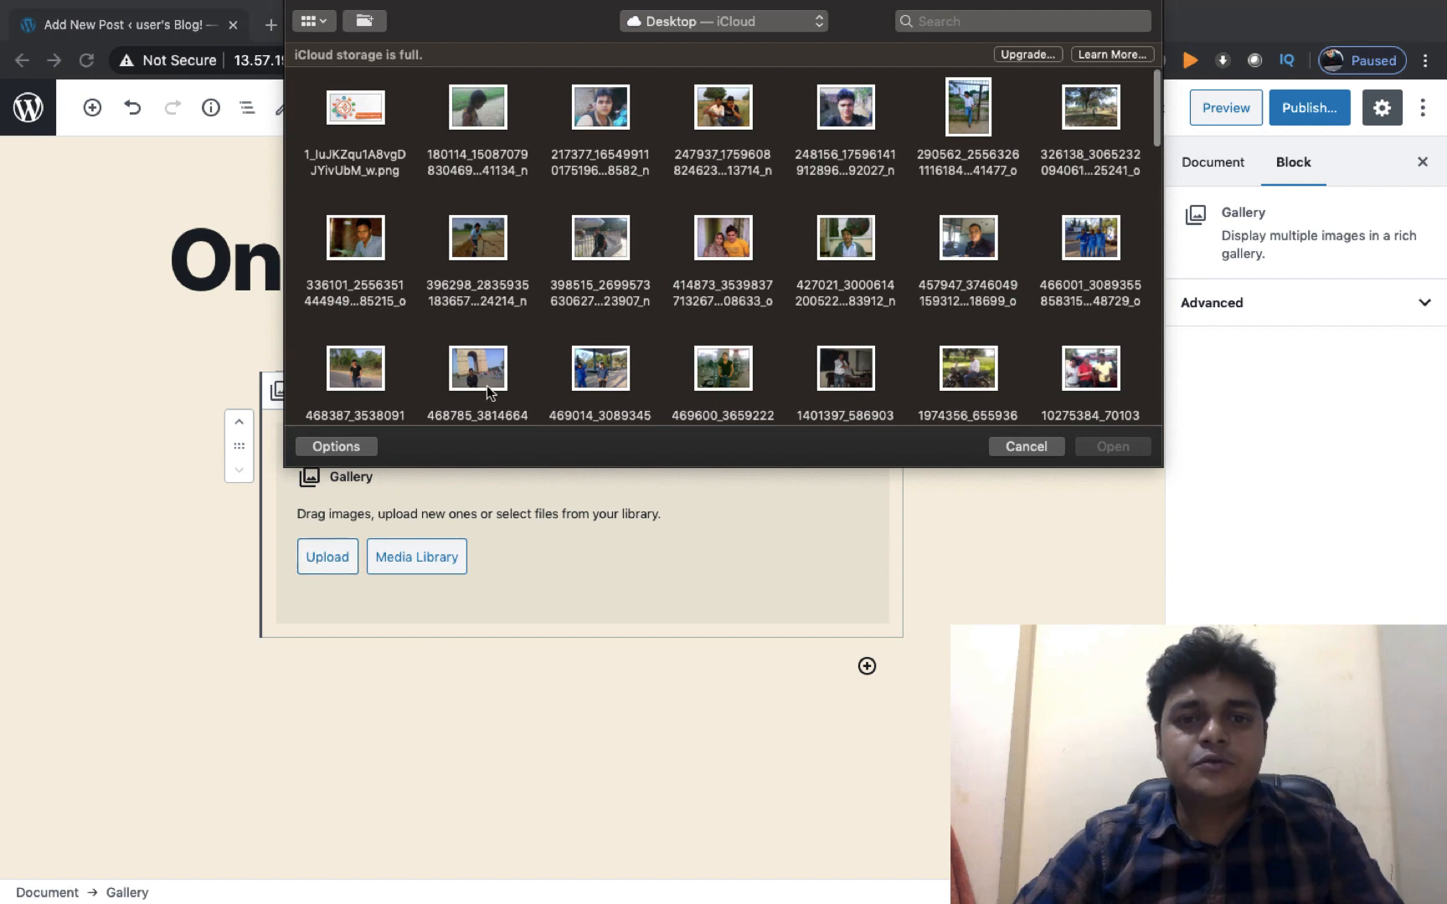
click(362, 117)
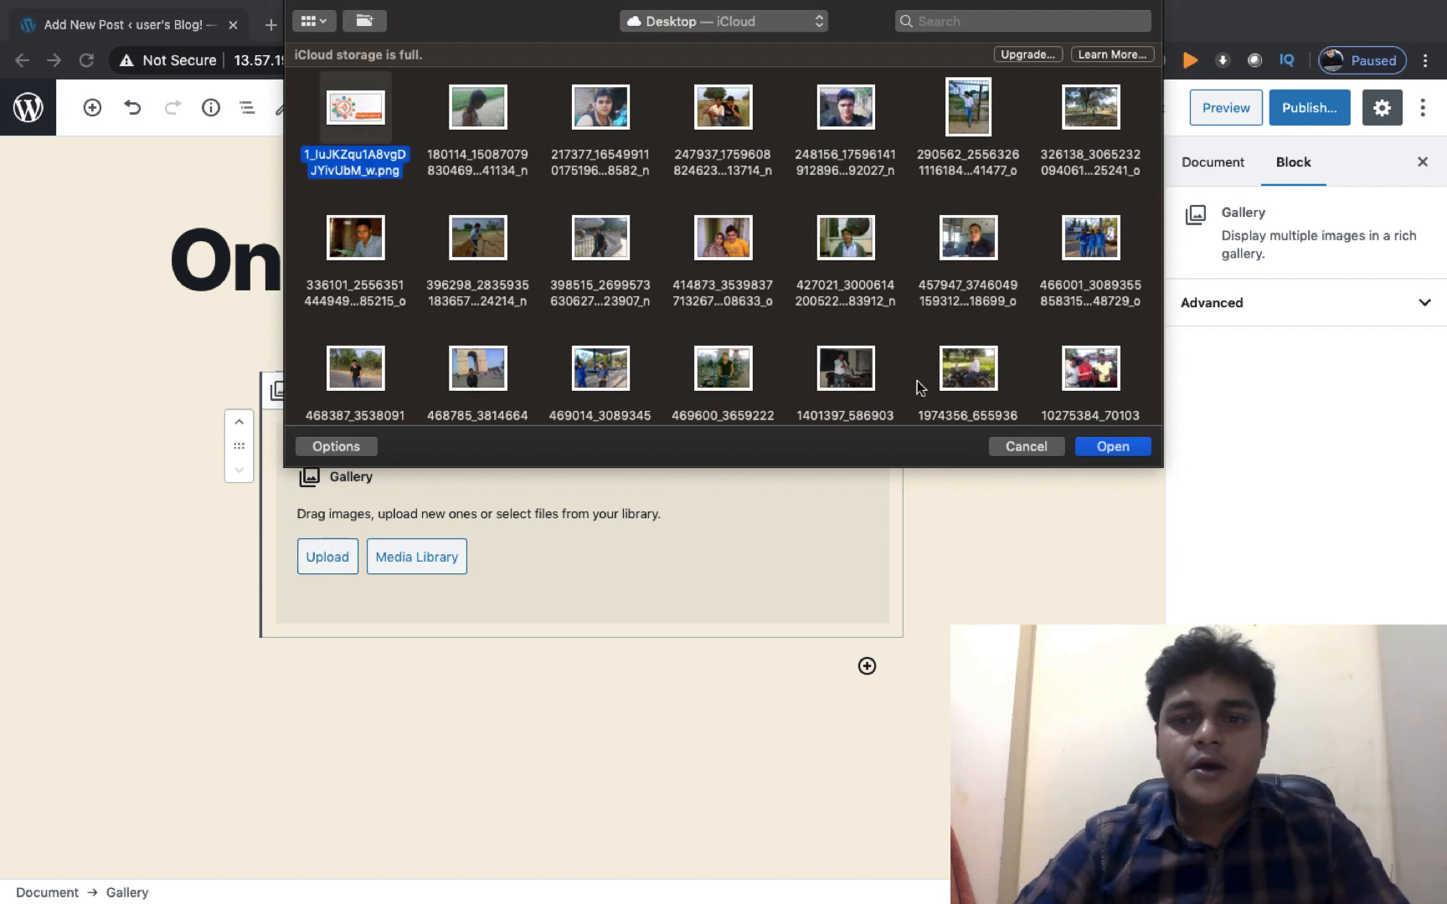
click(1120, 446)
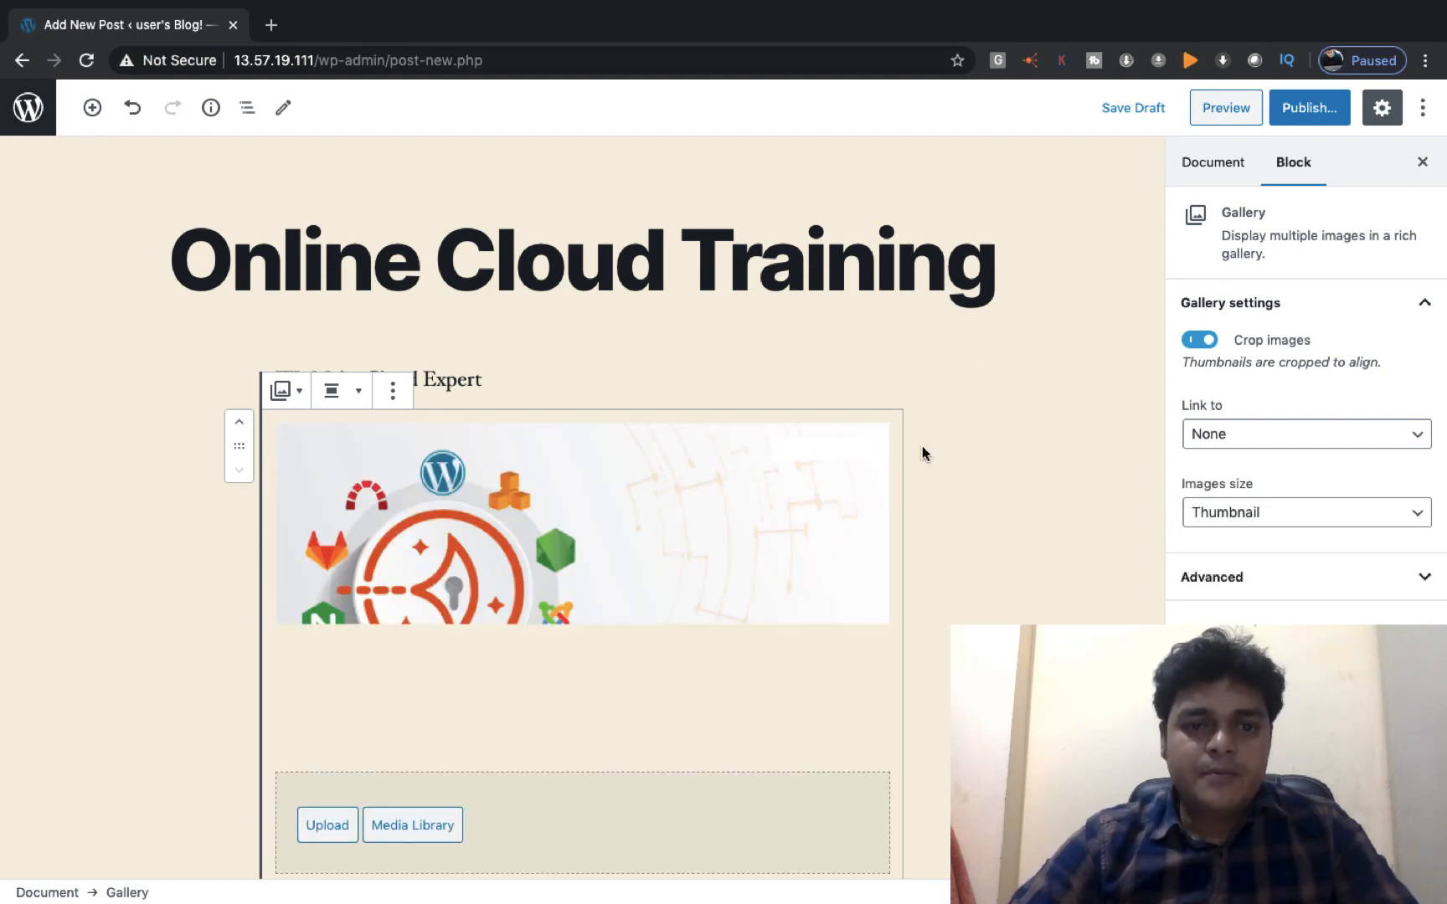
Publish the post, then return to the EC2 console and close the system log view
scroll(922, 453, down, 3)
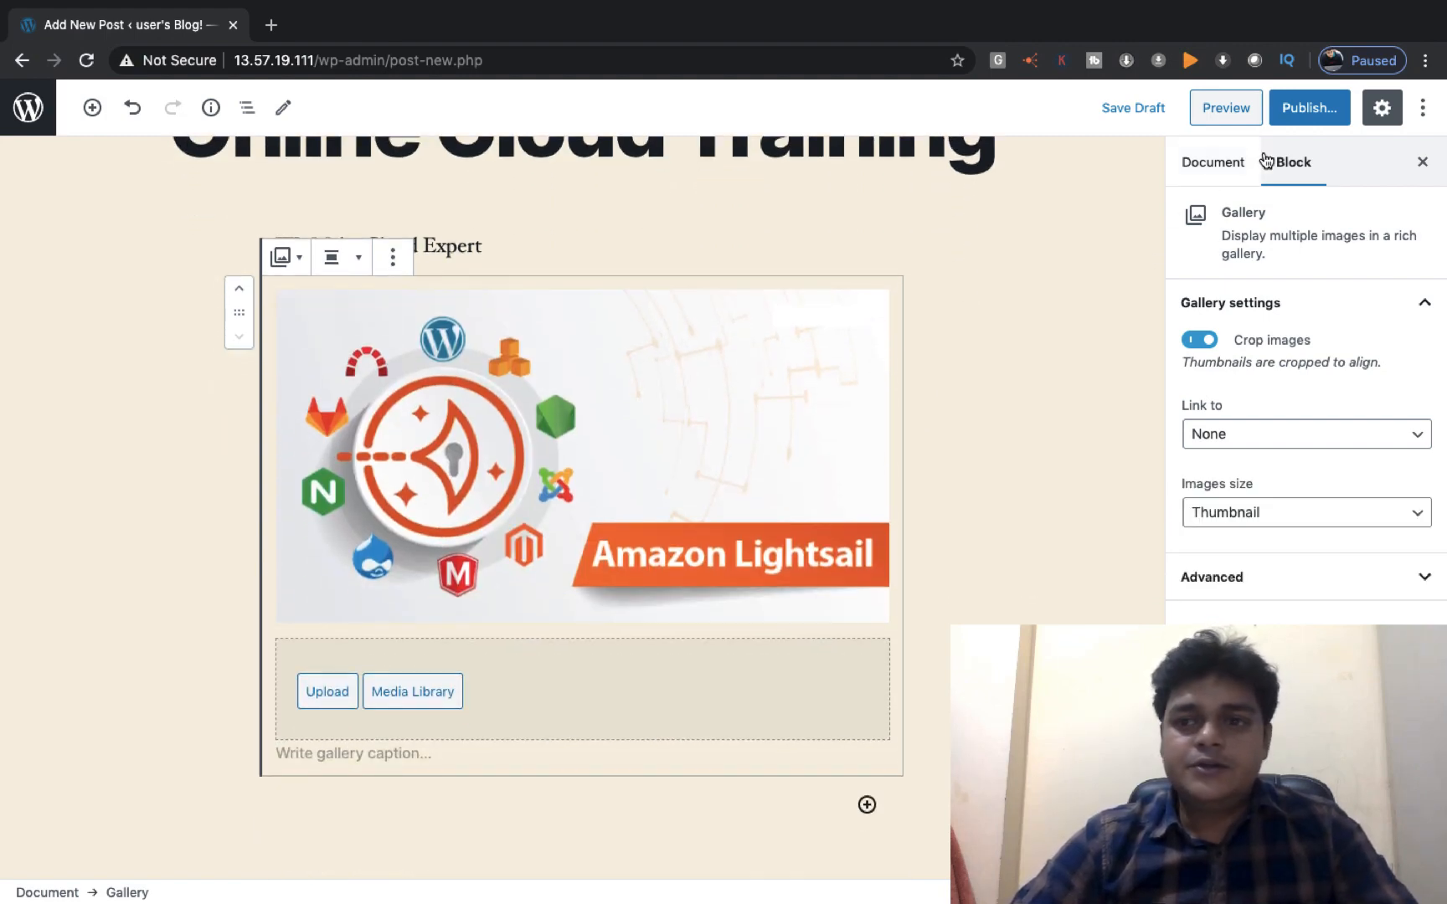
click(1310, 108)
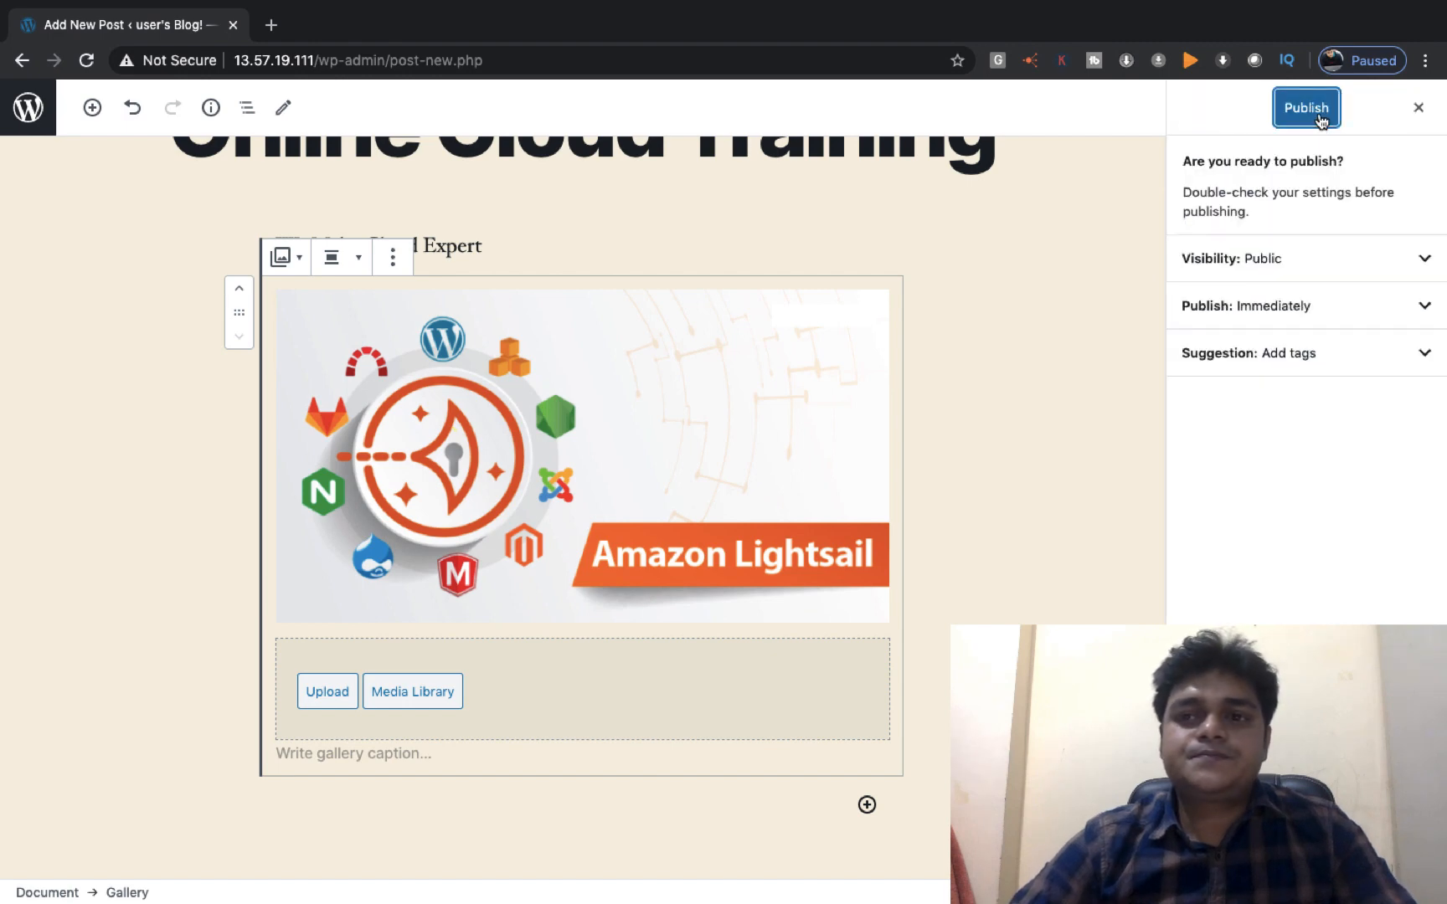
click(1318, 119)
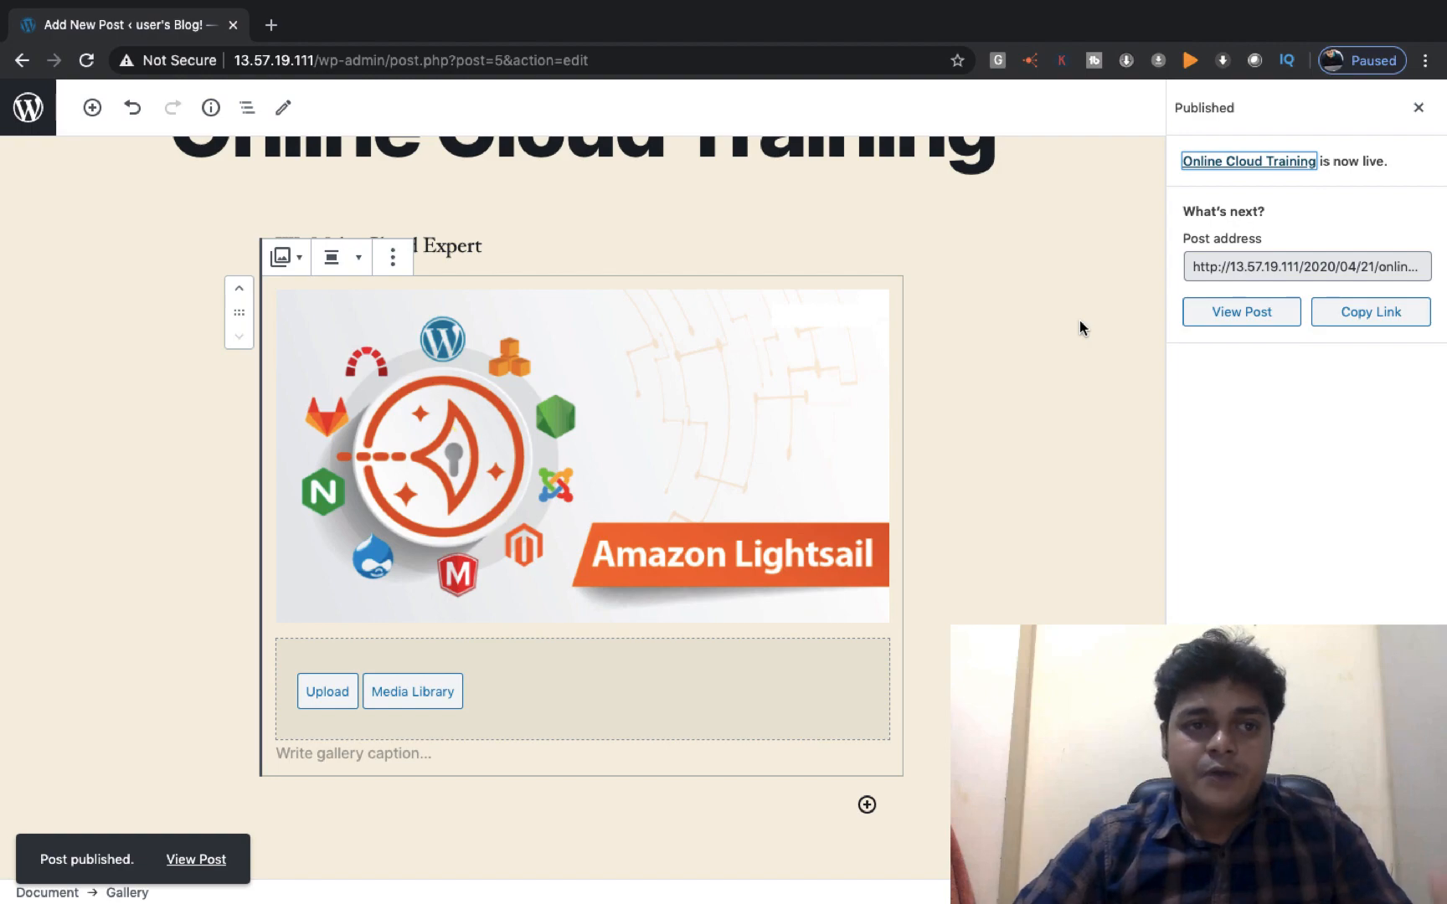
key(ctrl+Left)
click(1080, 201)
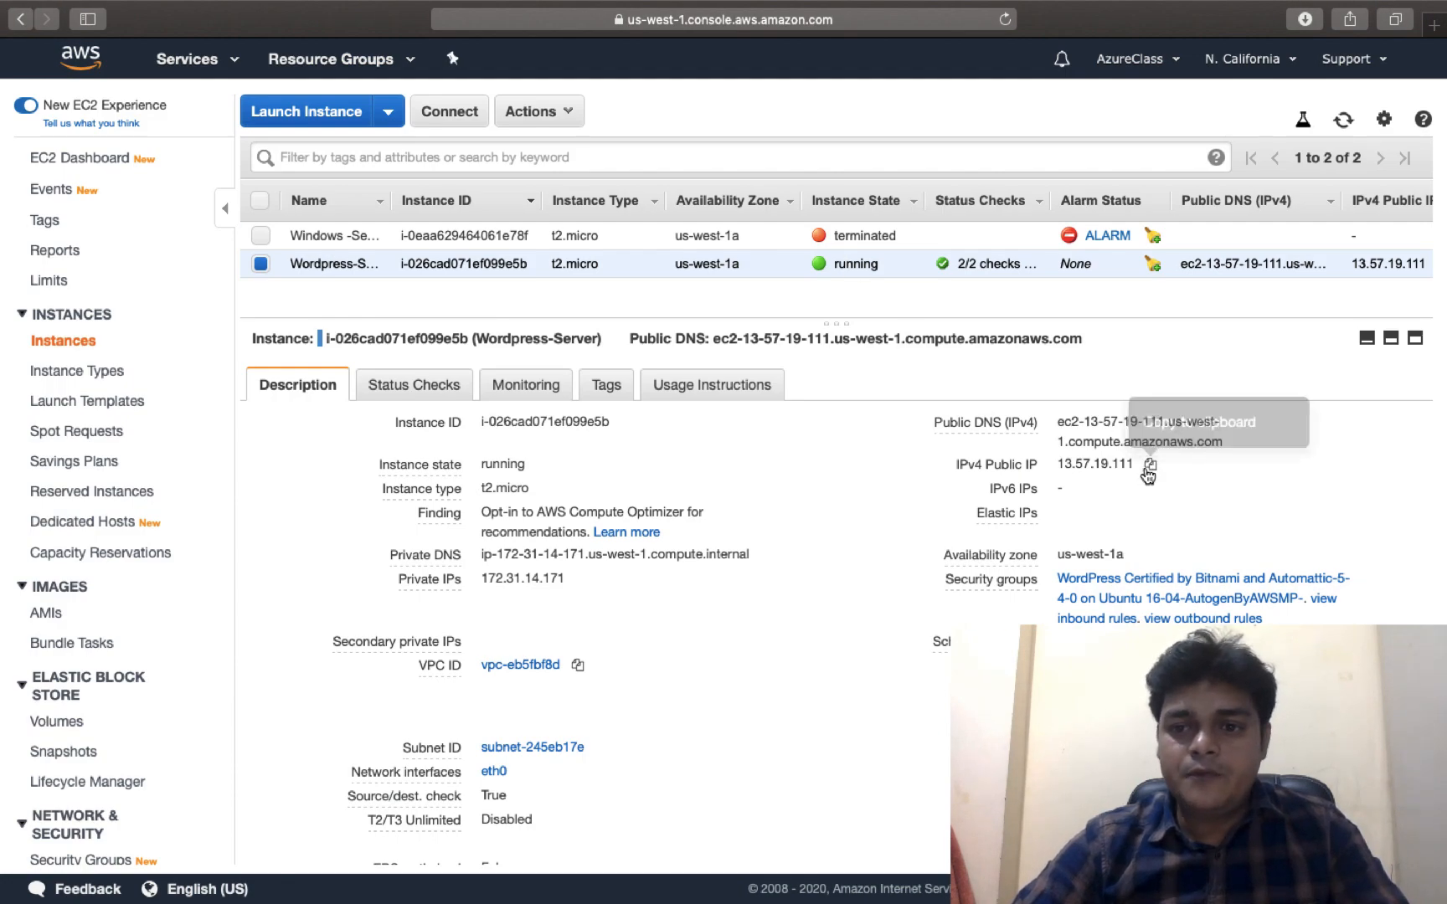
Copy the instance's public IP 13.57.19.111 and load it in a new browser tab
click(1150, 465)
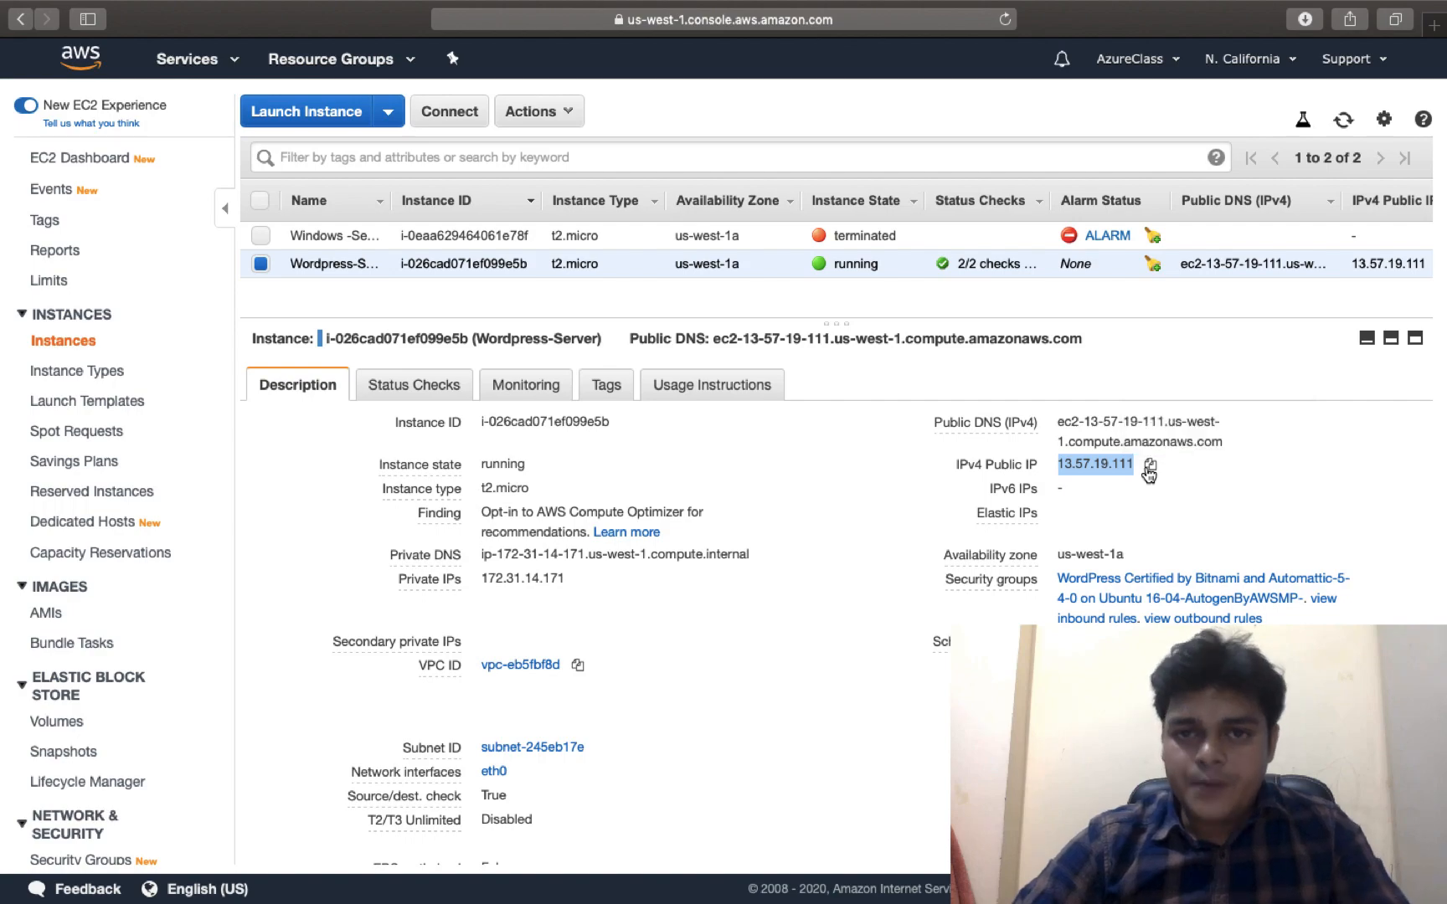
key(ctrl+Right)
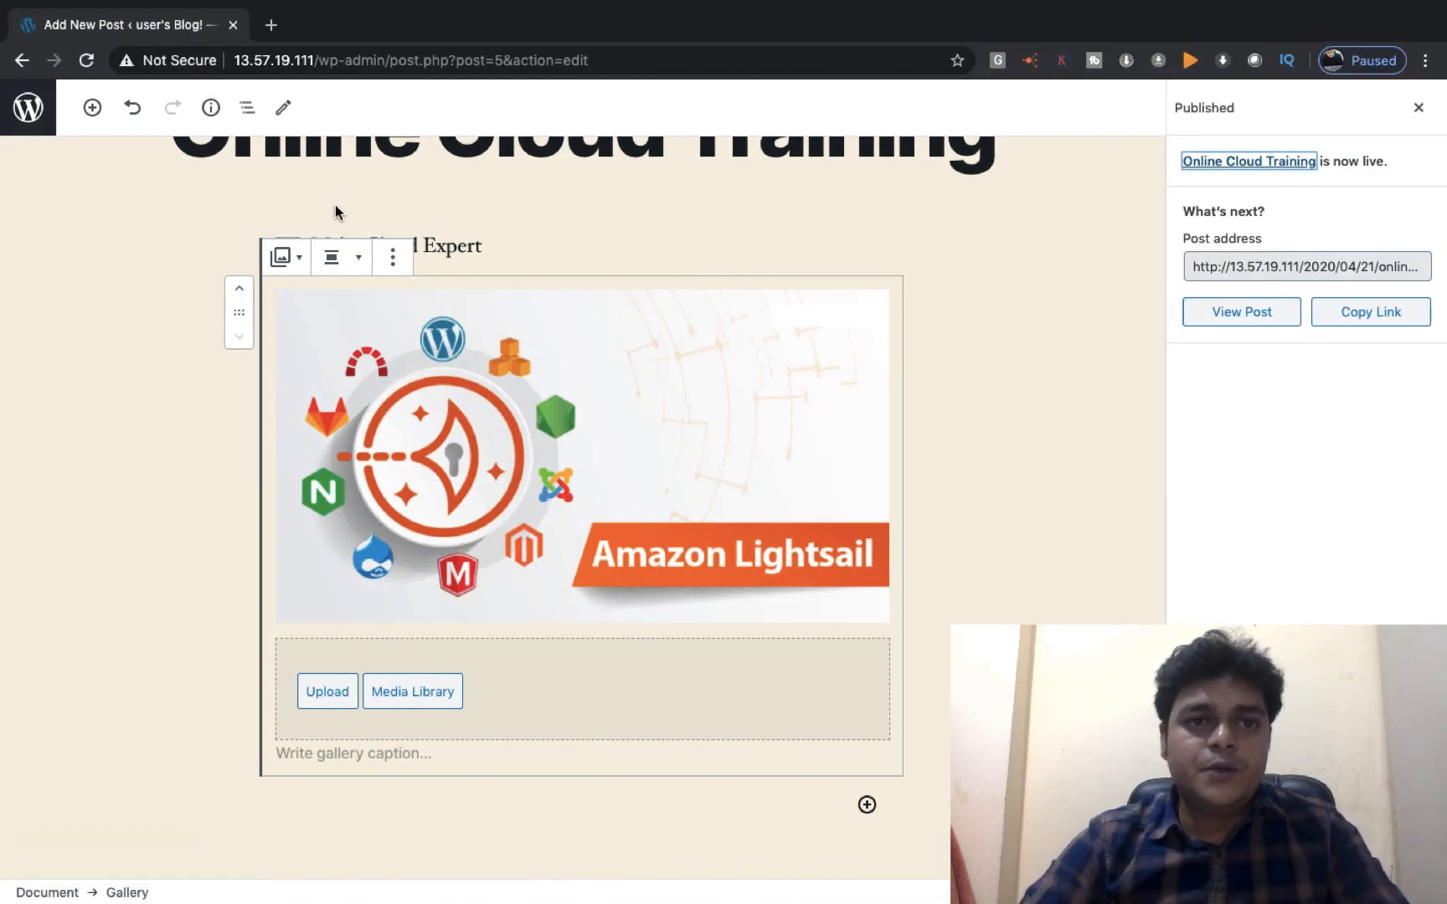
key(ctrl+t)
key(ctrl+v)
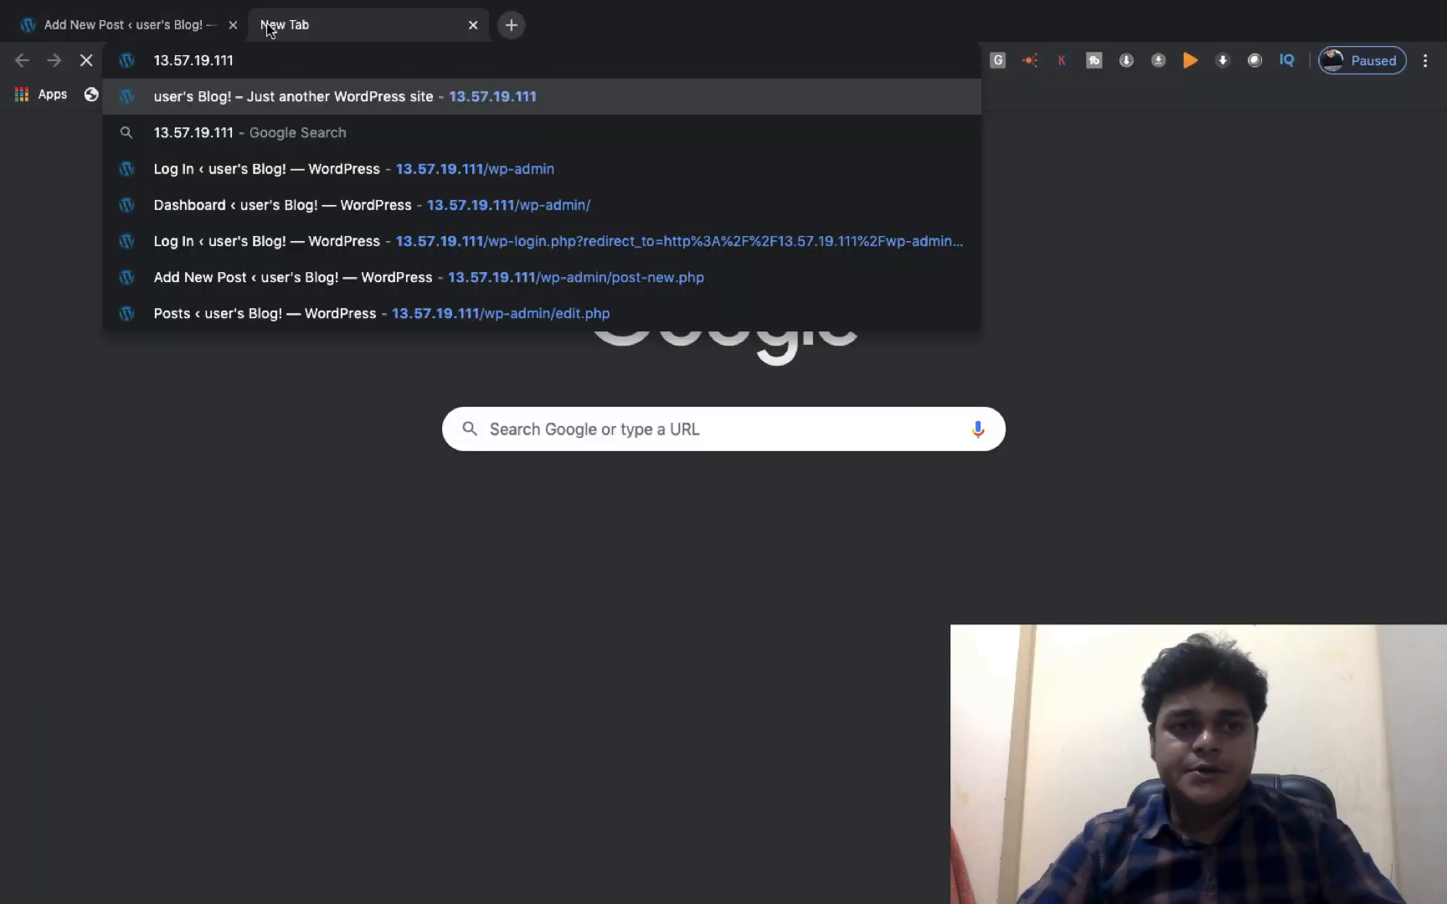
key(Return)
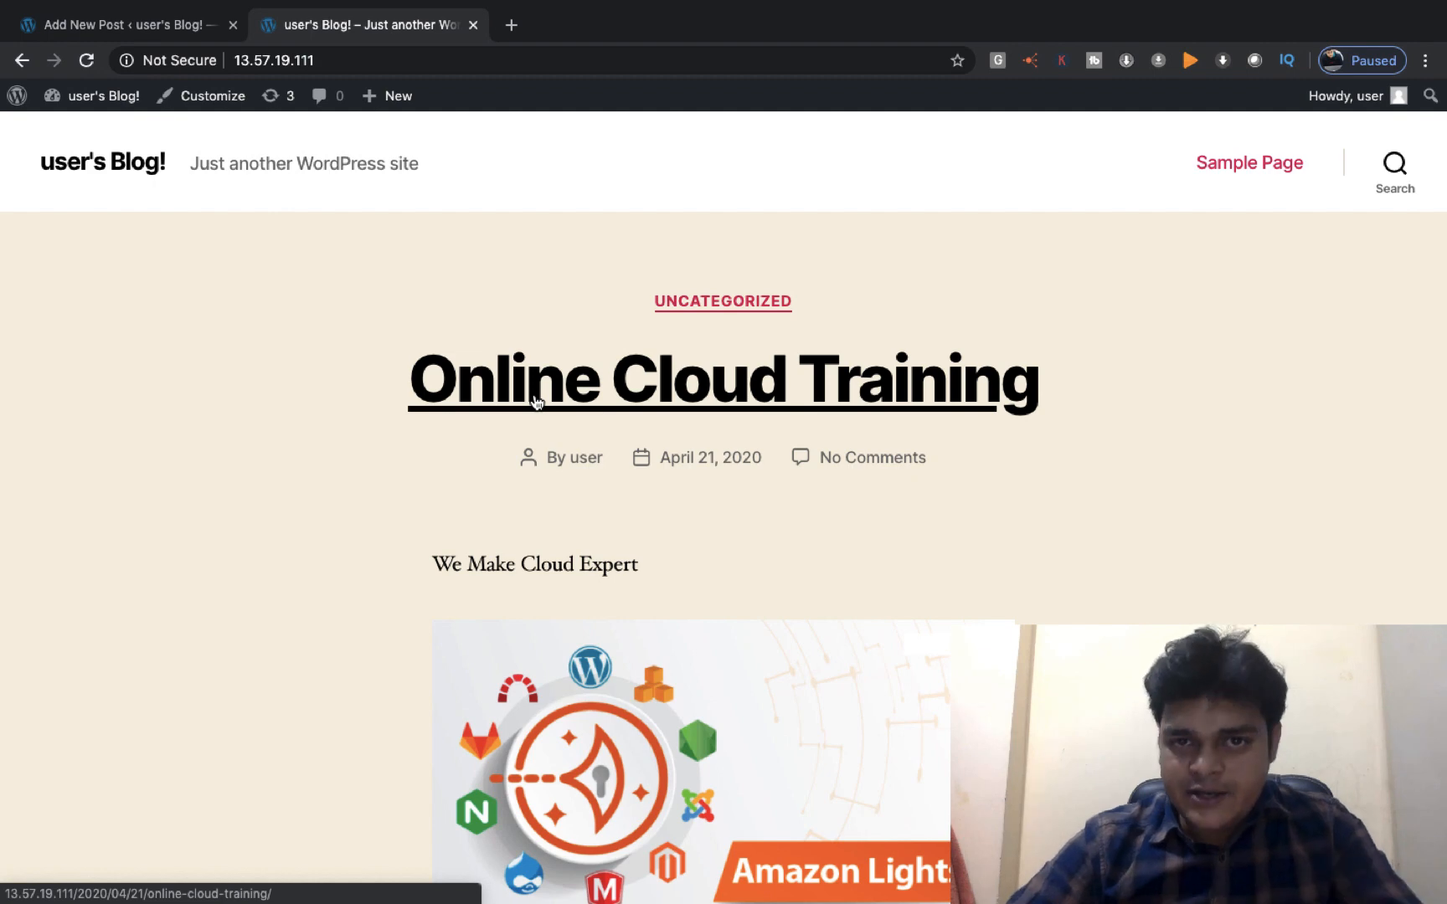
Scroll through the live Online Cloud Training post, then close the blog tab
scroll(535, 402, down, 5)
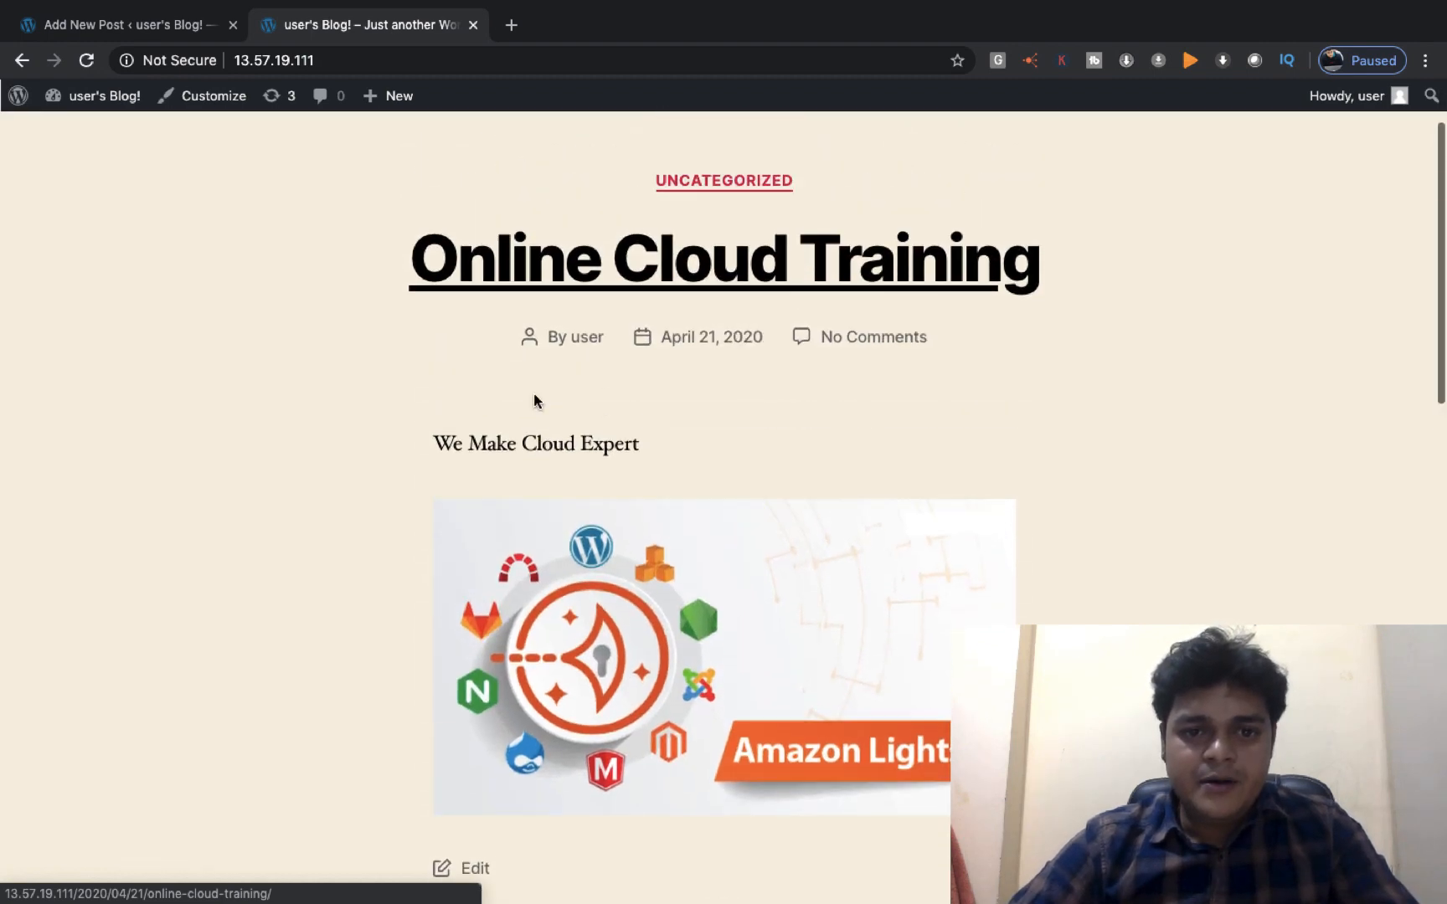
scroll(533, 400, up, 4)
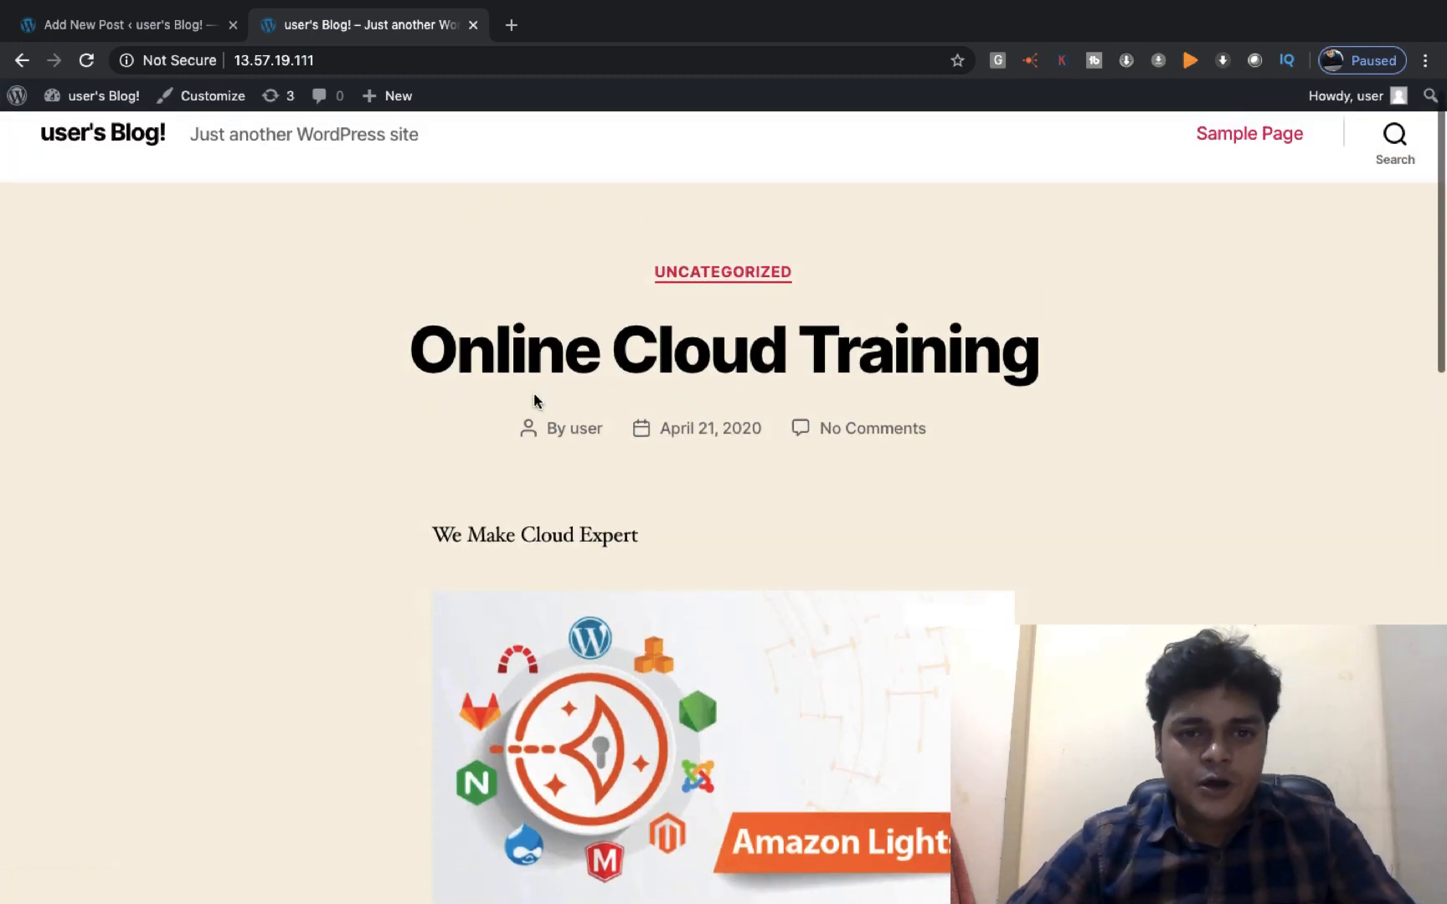
scroll(788, 509, down, 7)
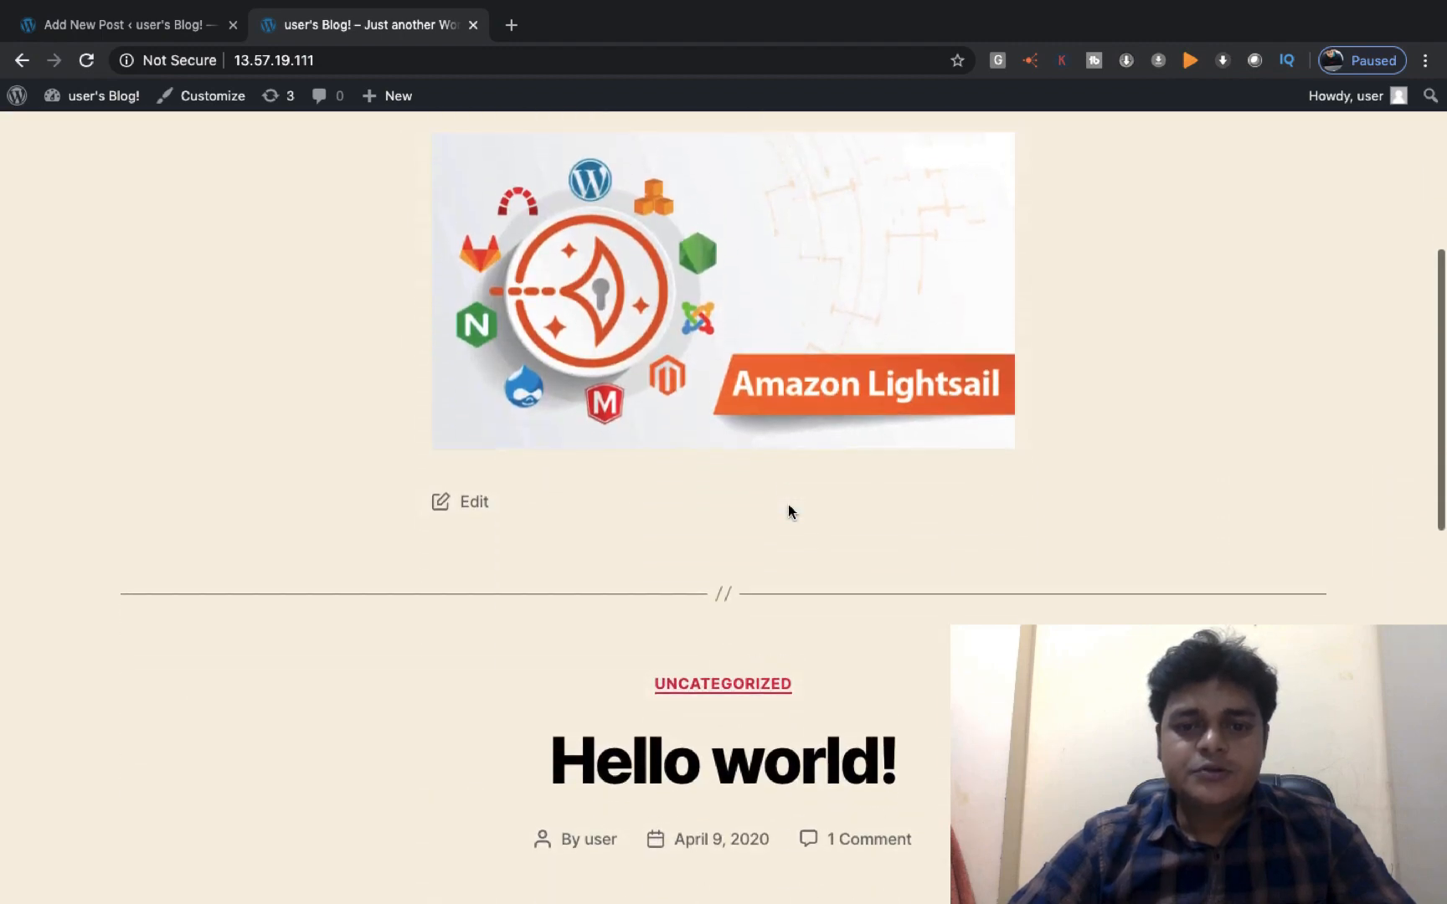
scroll(788, 505, up, 1)
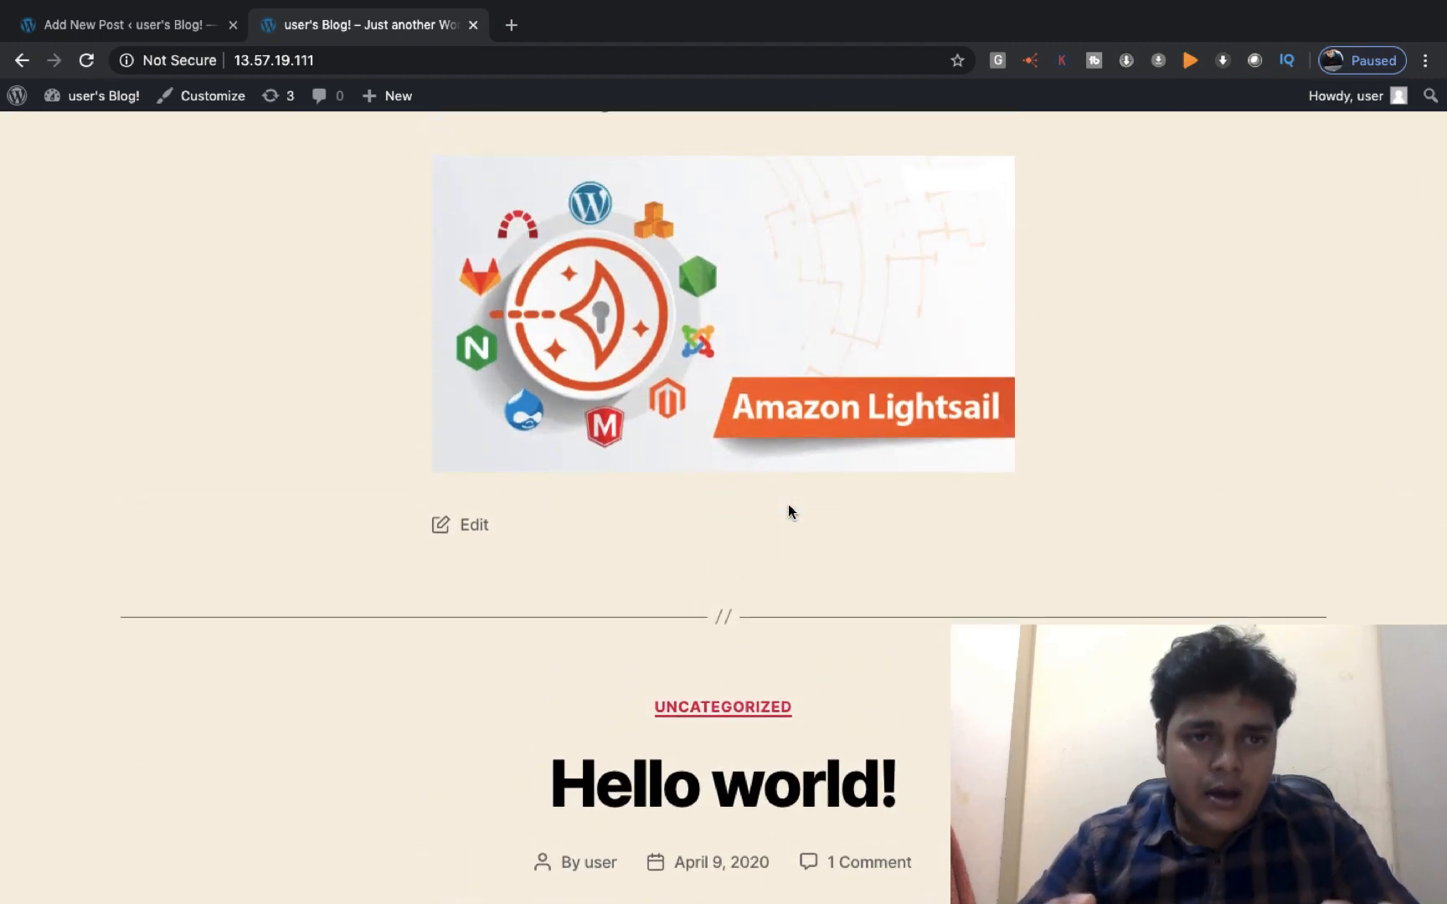
scroll(788, 506, up, 7)
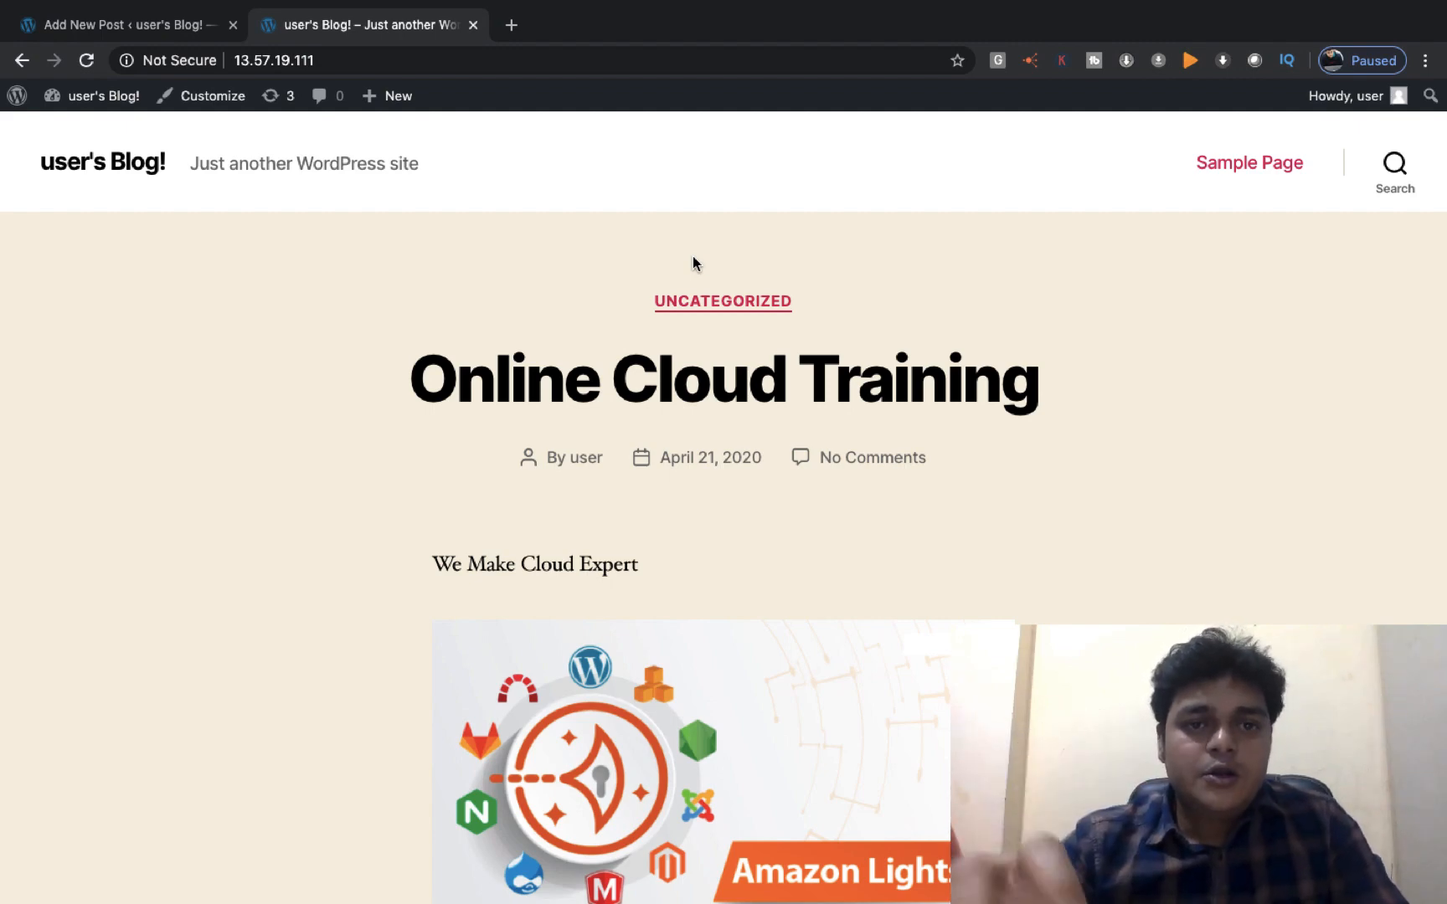
click(474, 26)
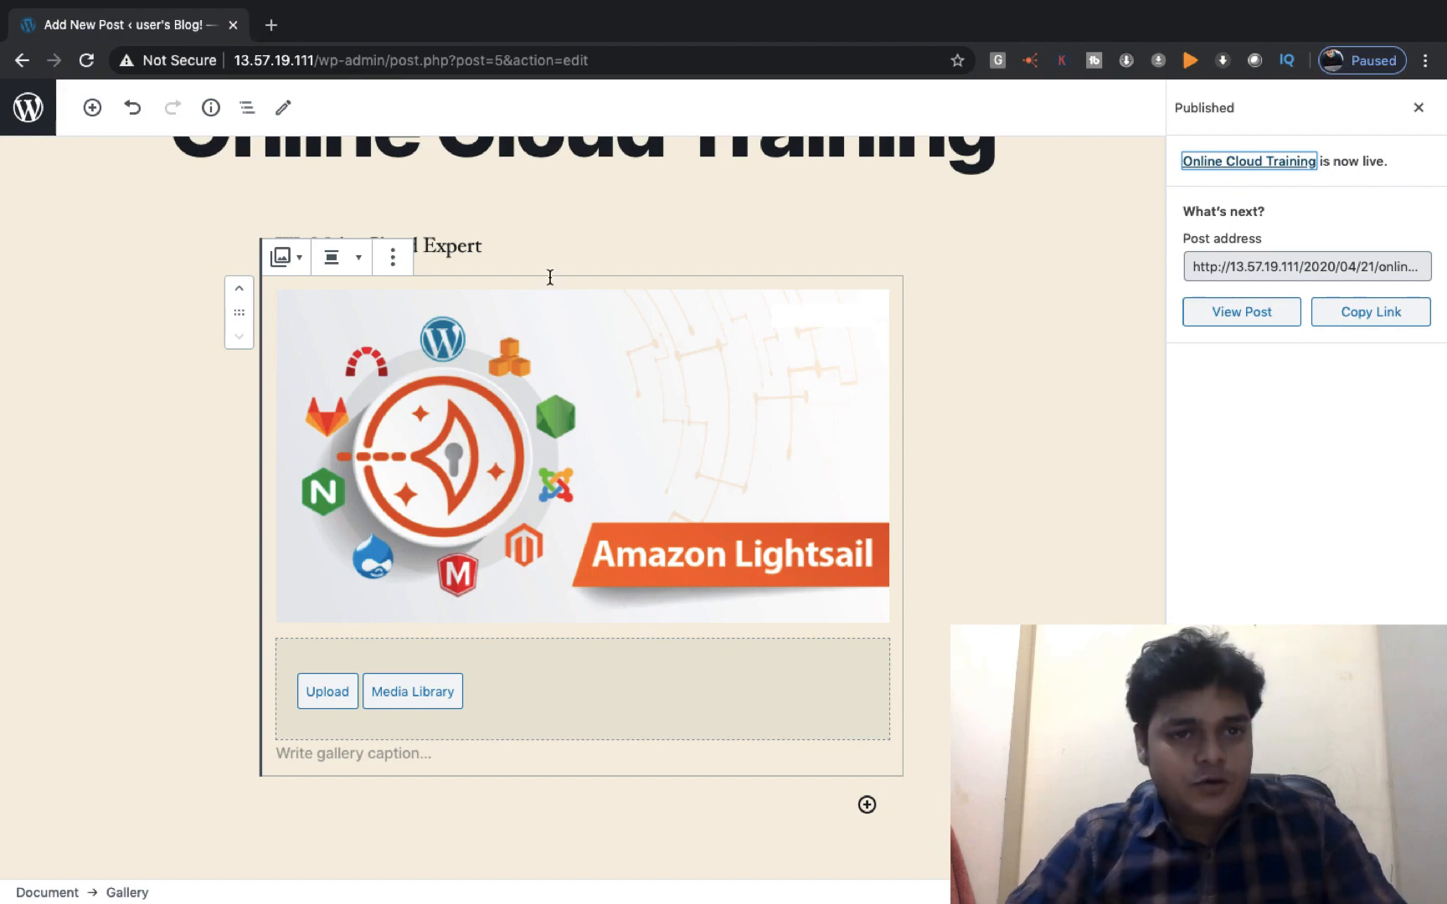
Move past the AWS console to the Mac desktop and open the screen recorder's Dock menu
key(ctrl+Left)
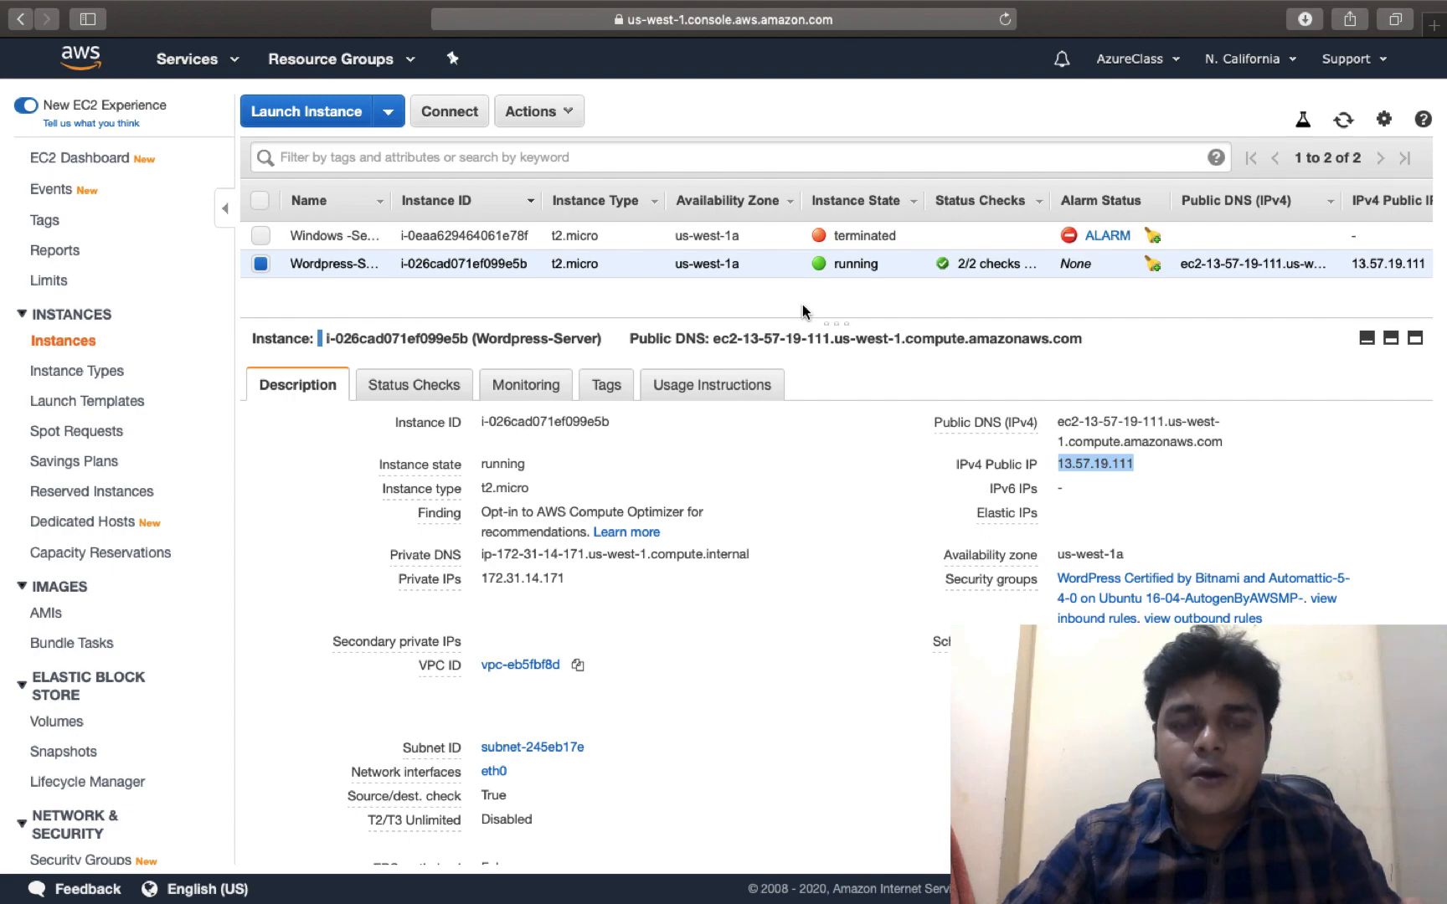
key(ctrl+Left)
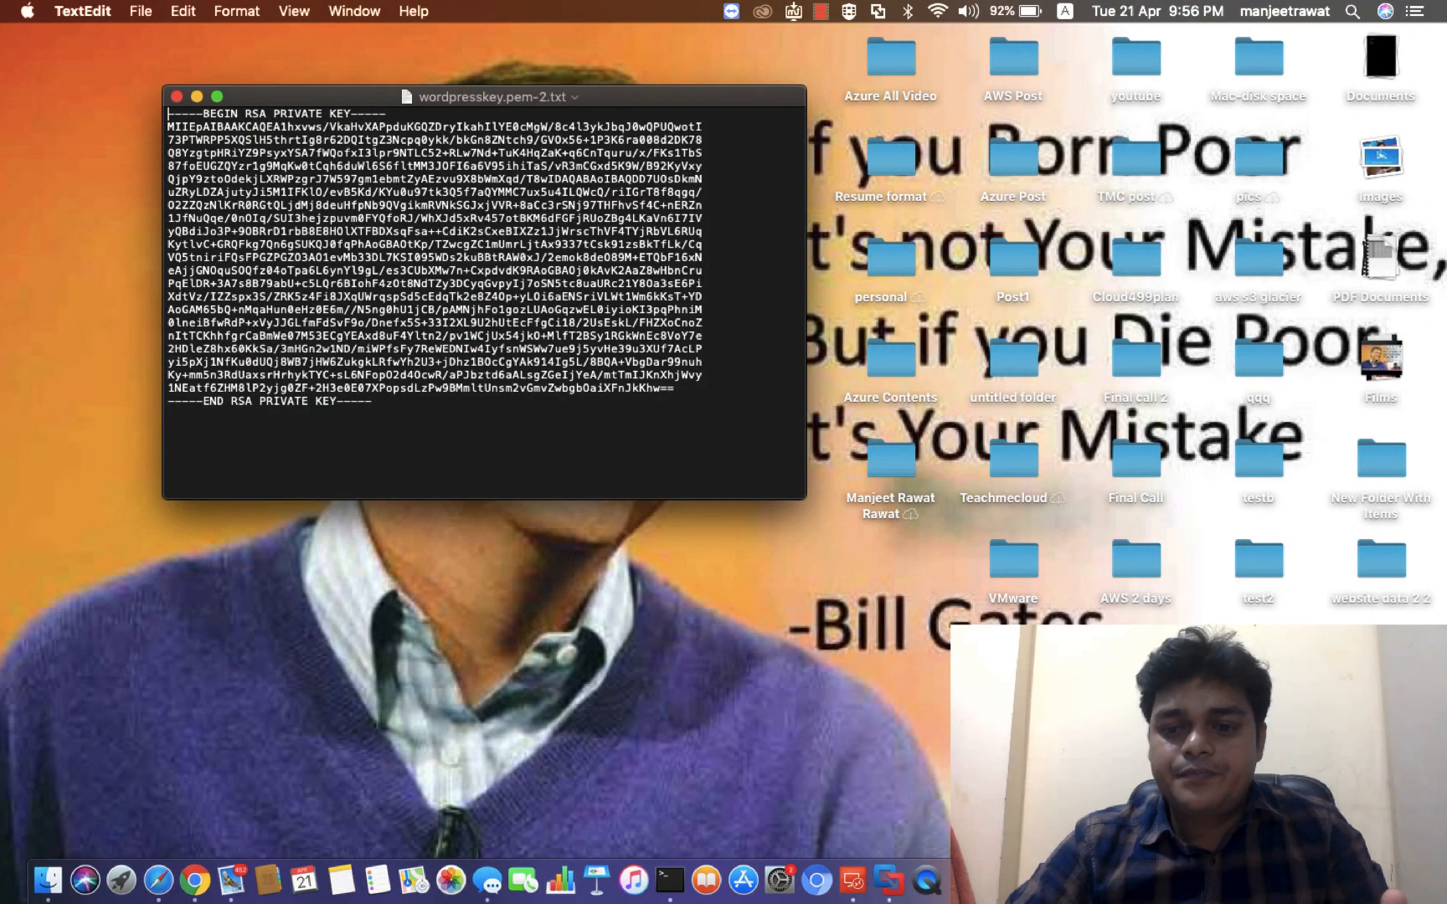
right_click(1311, 881)
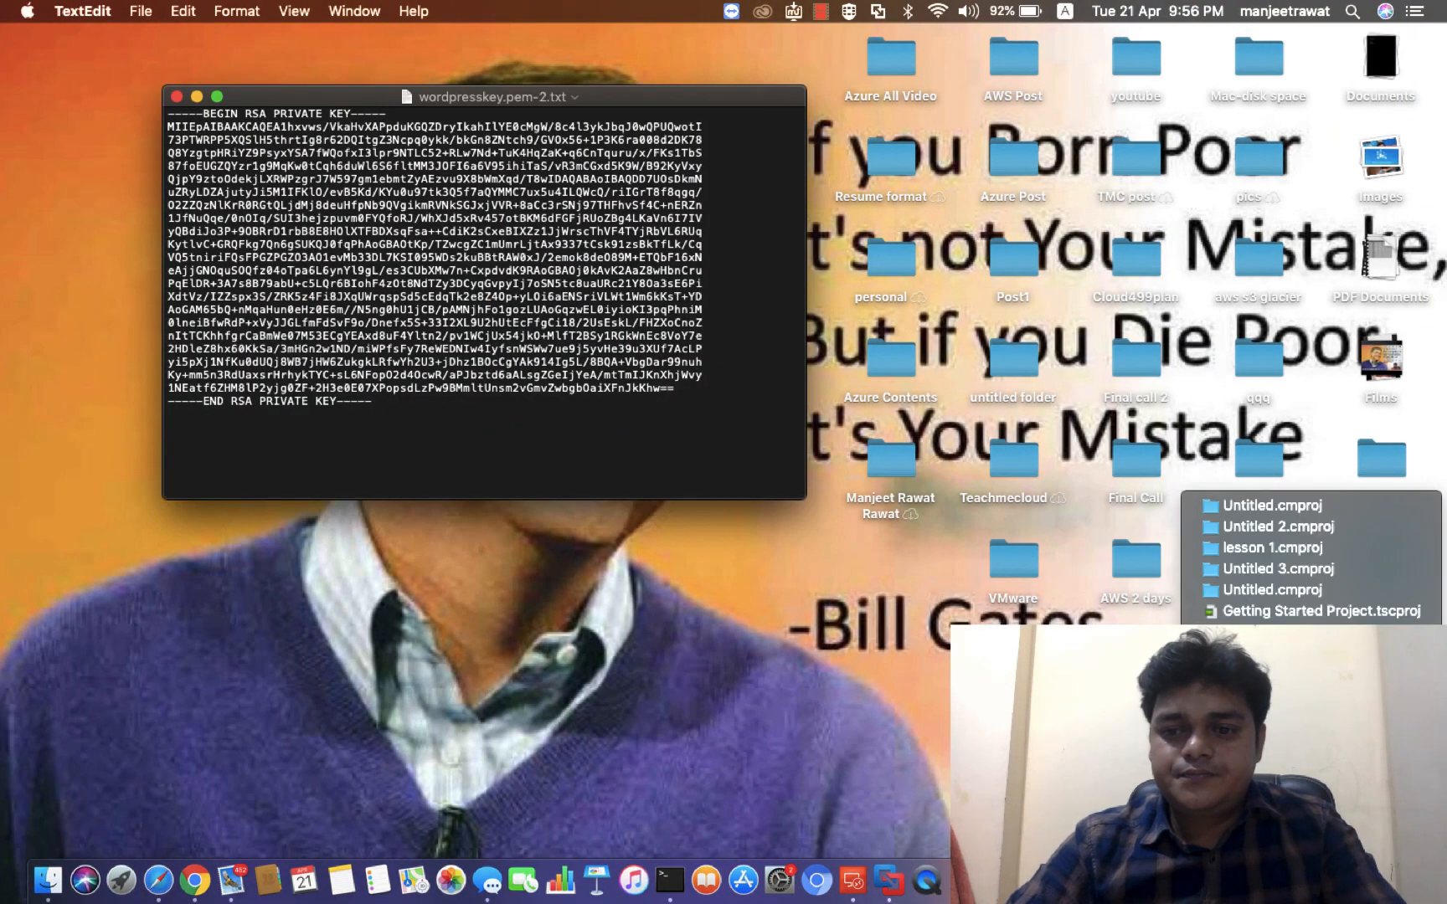